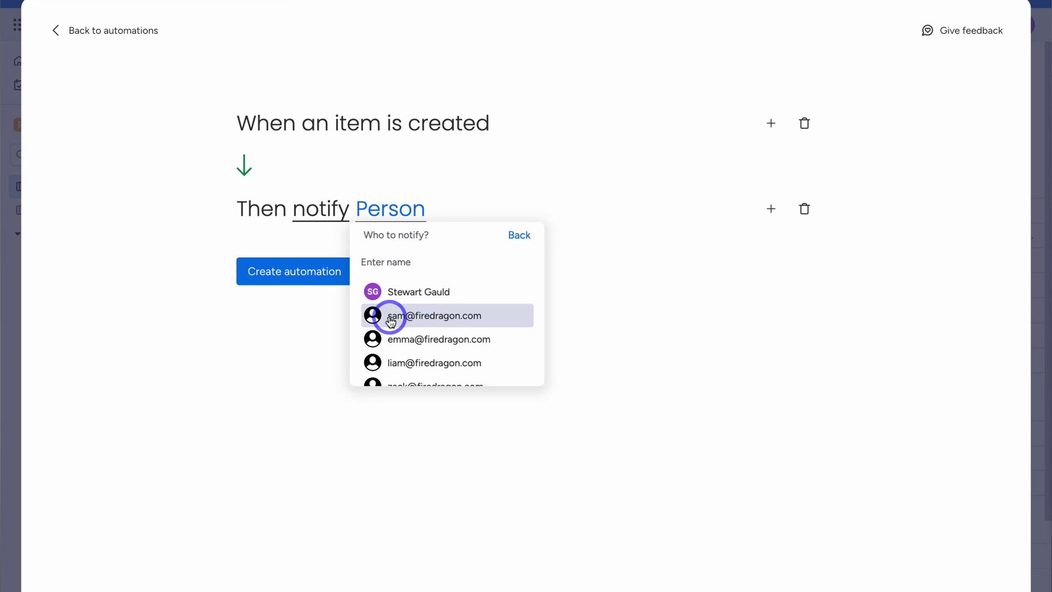
Pick the team member to notify on item creation and create the automation
left_click(481, 315)
left_click(276, 274)
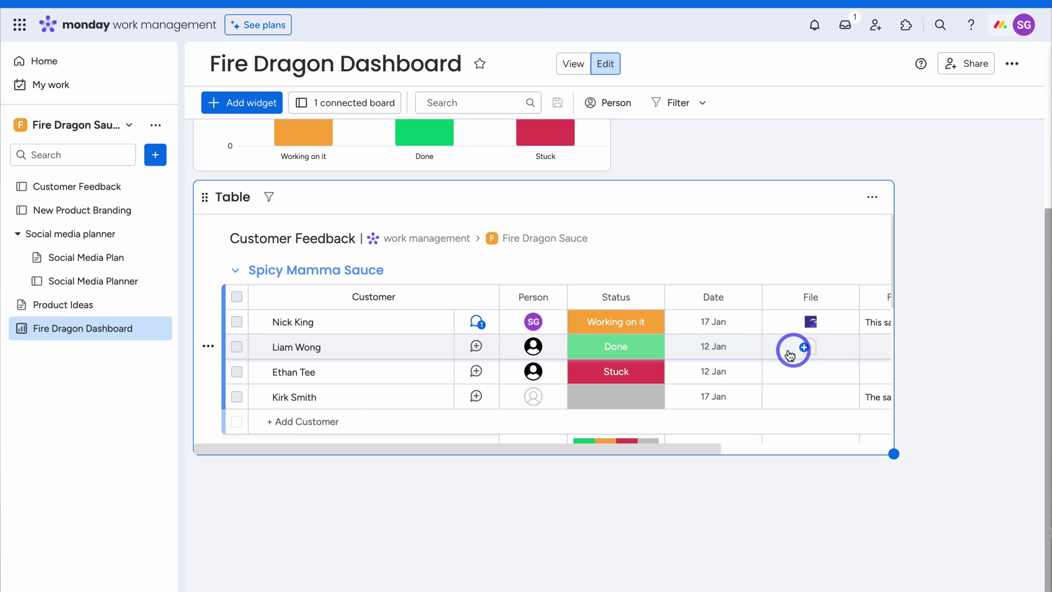
scroll(742, 352, "down", 3)
scroll(743, 357, "up", 8)
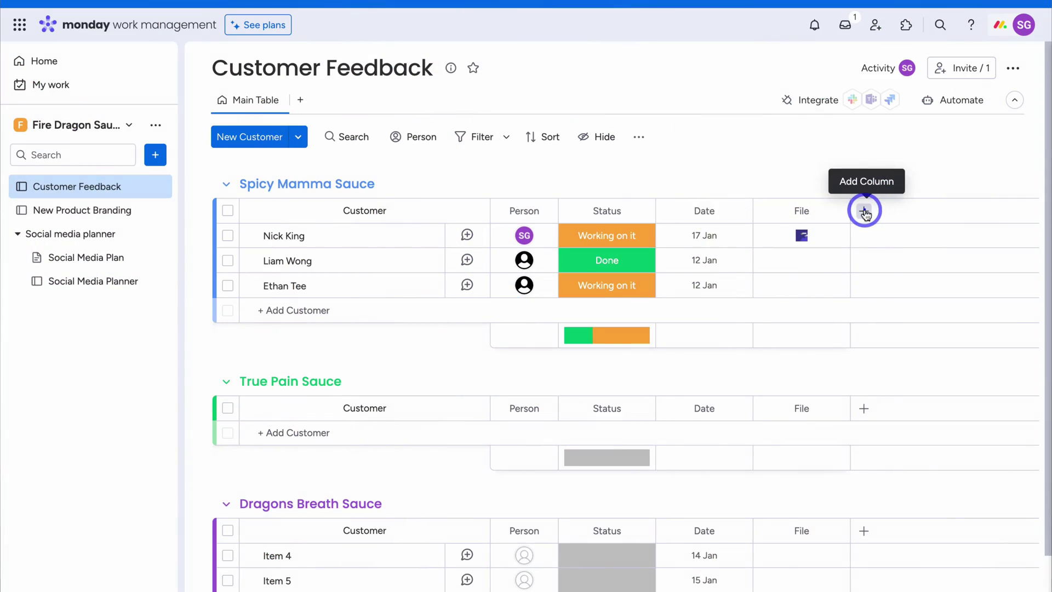
Start adding a new column to the Project Management board
left_click(864, 212)
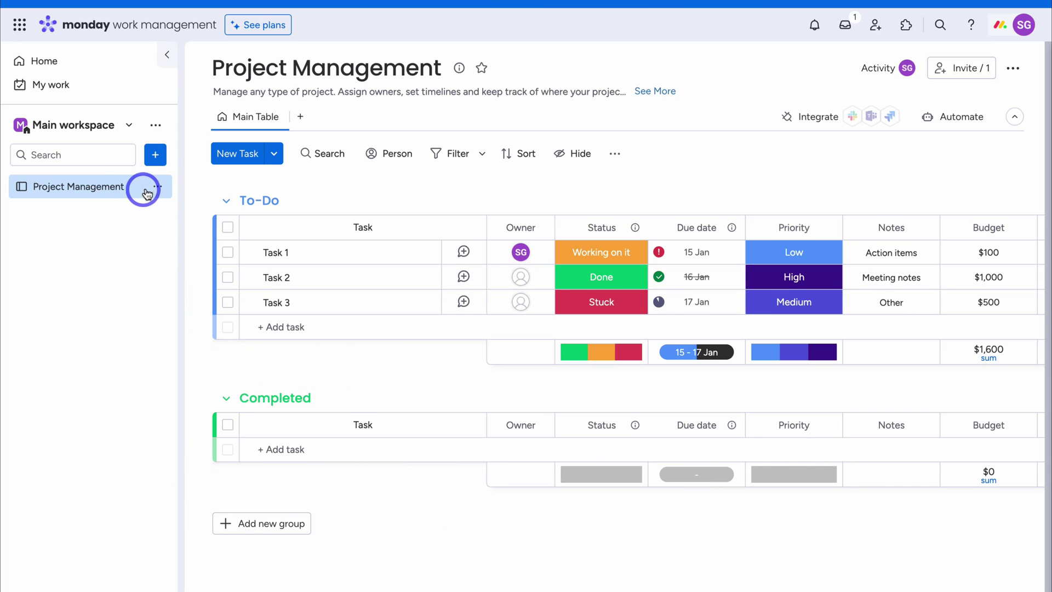
Delete the Project Management board from its sidebar menu and dismiss the deletion notice
left_click(159, 189)
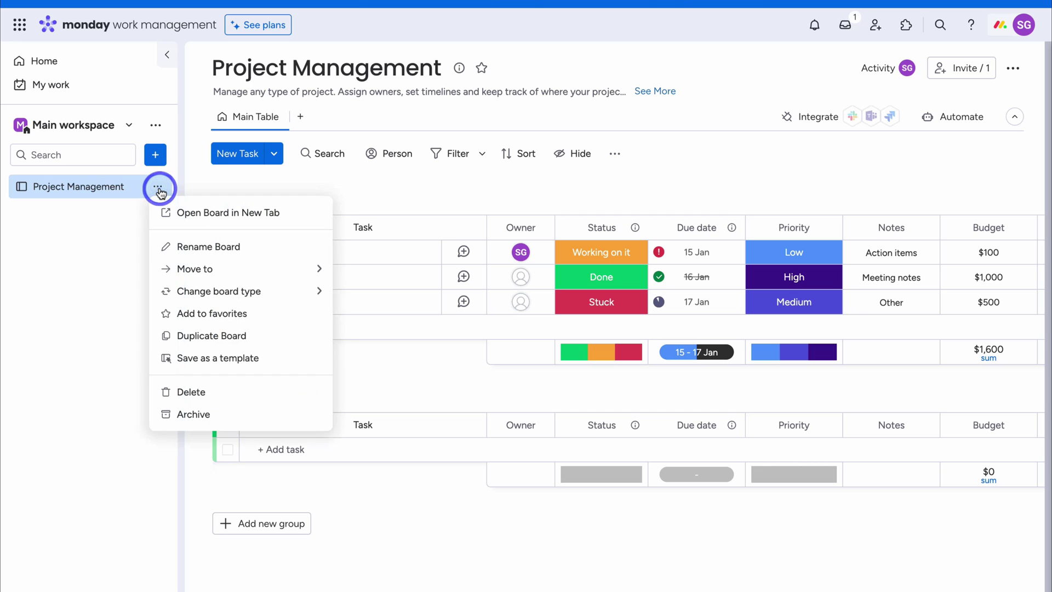
left_click(199, 385)
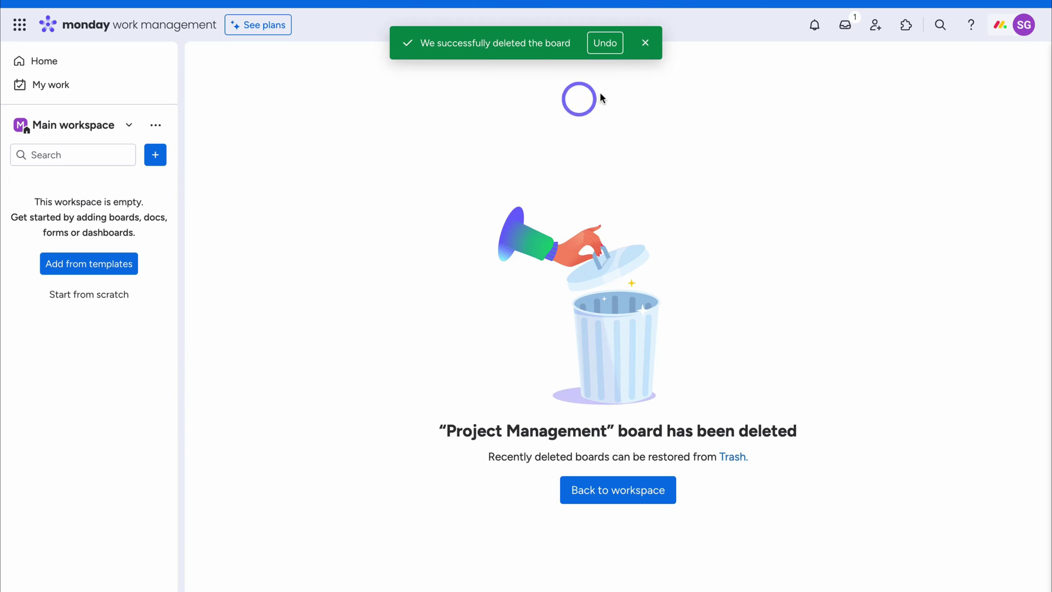
left_click(646, 45)
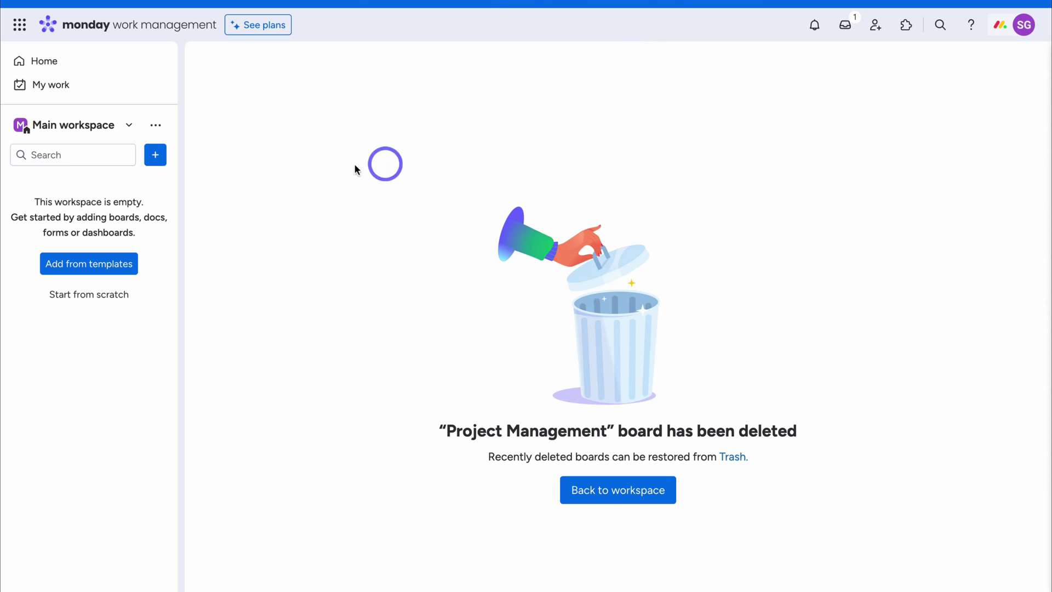
left_click(130, 126)
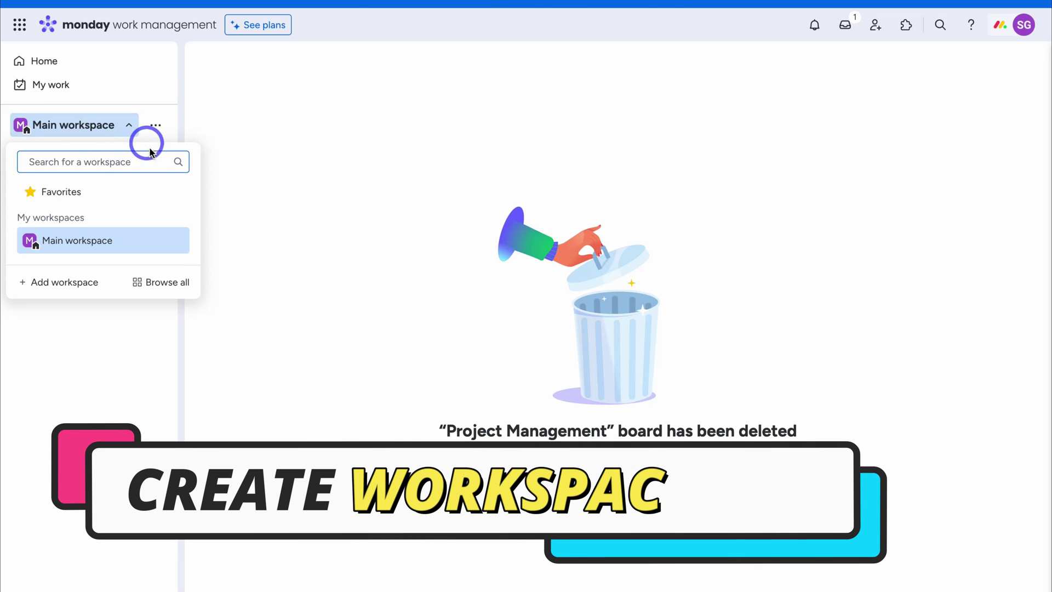
Create a new workspace named 'Fire Dragon Sauce'
left_click(81, 288)
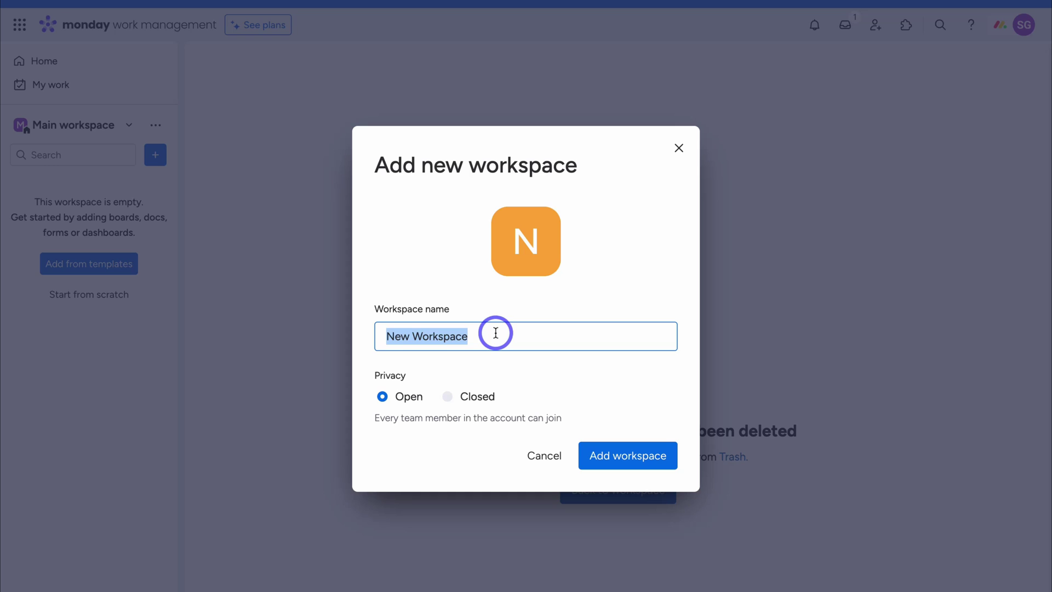
type("Fire Dragon Sauce")
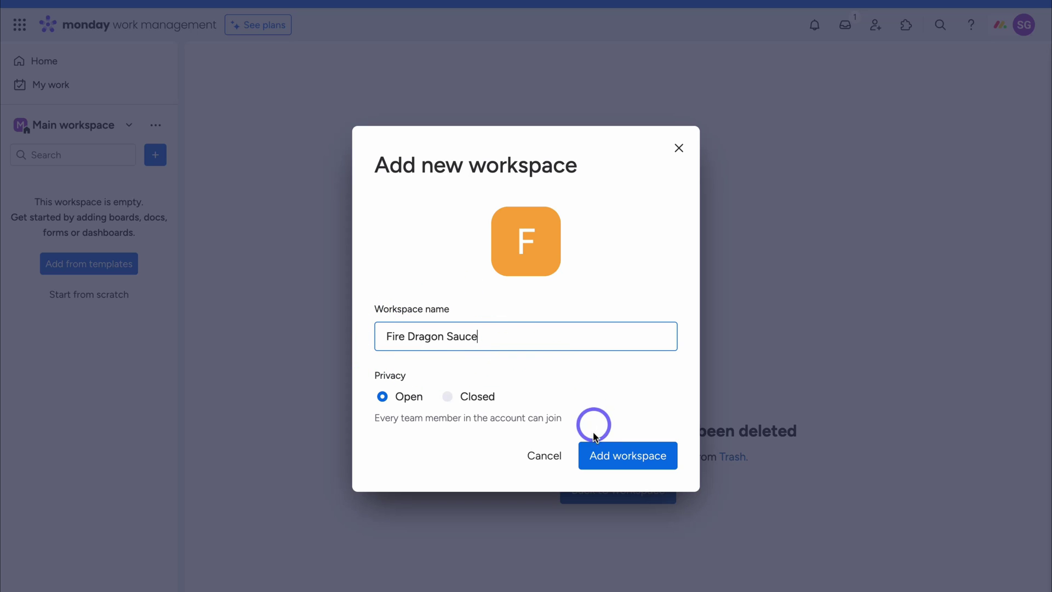
left_click(608, 453)
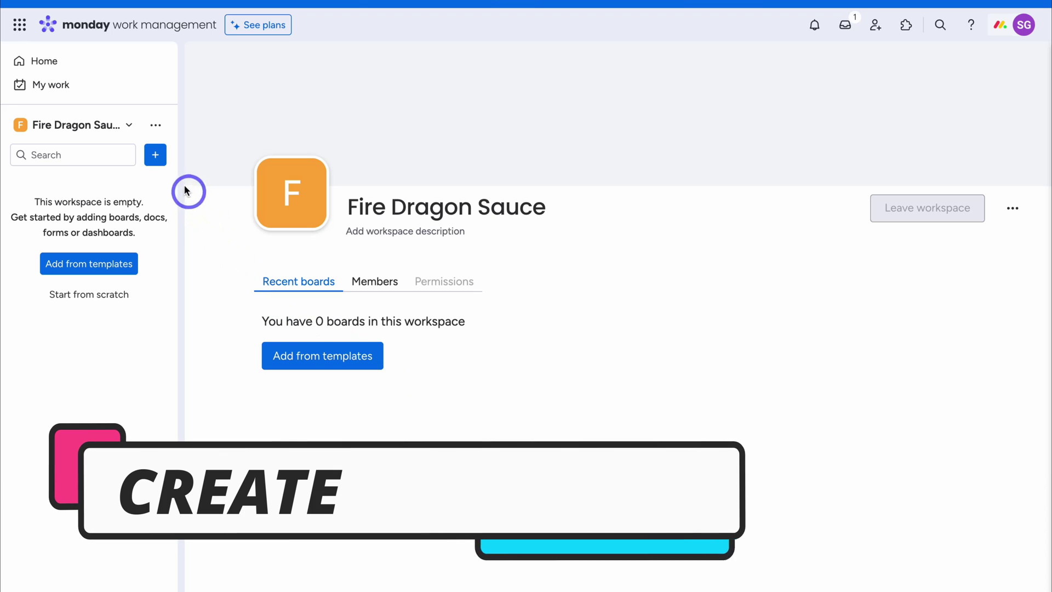
left_click(158, 157)
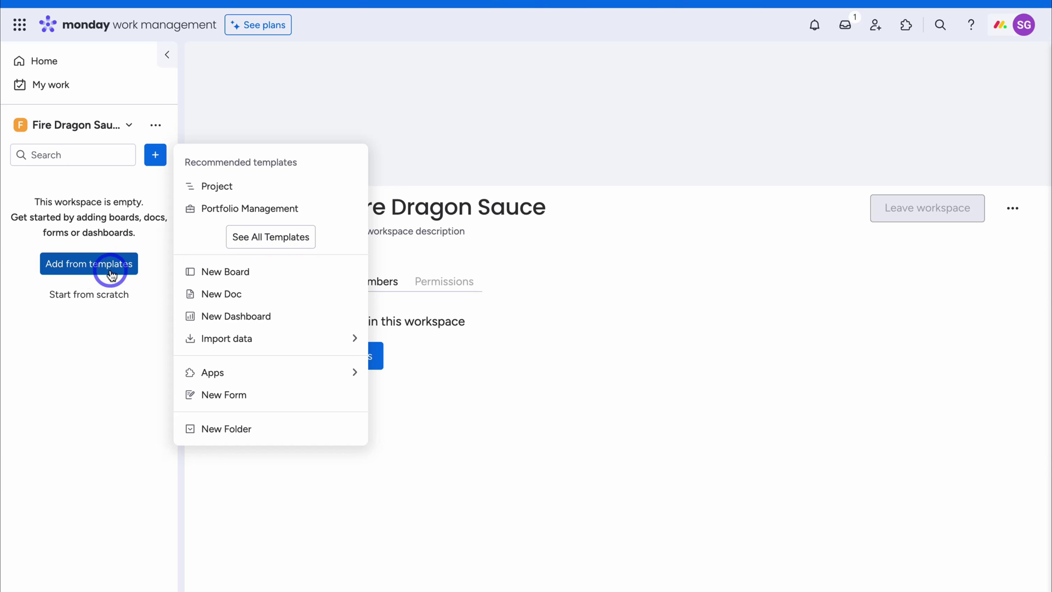
left_click(282, 243)
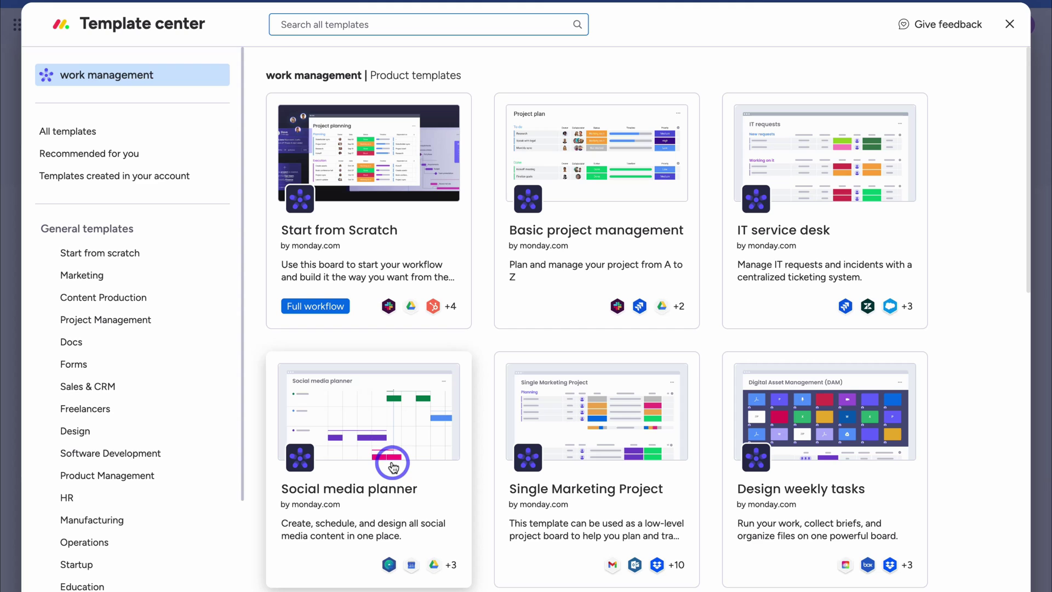
scroll(392, 467, "down", 6)
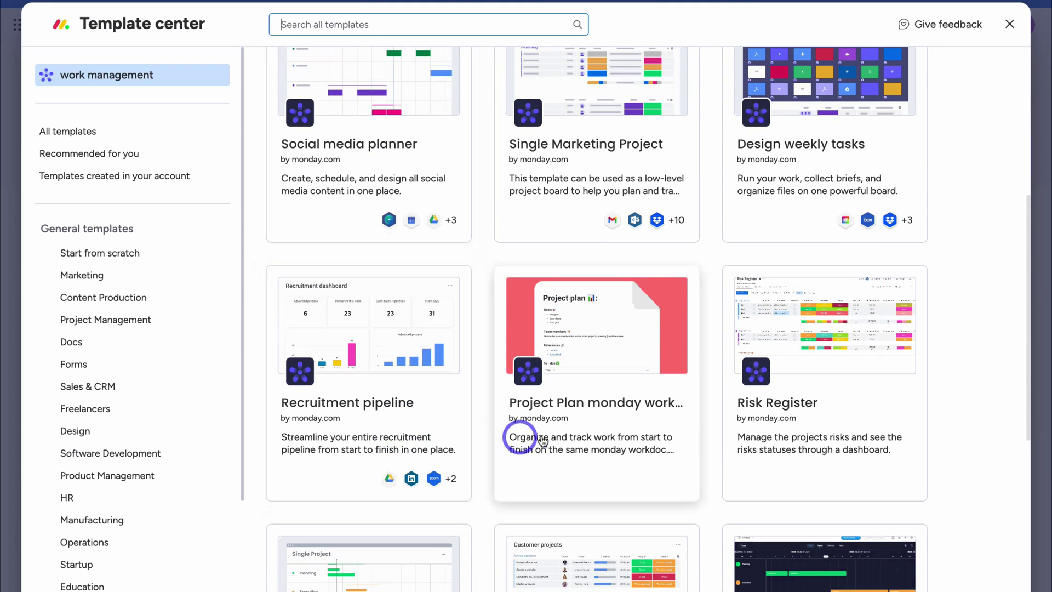
scroll(564, 438, "down", 3)
scroll(395, 433, "down", 4)
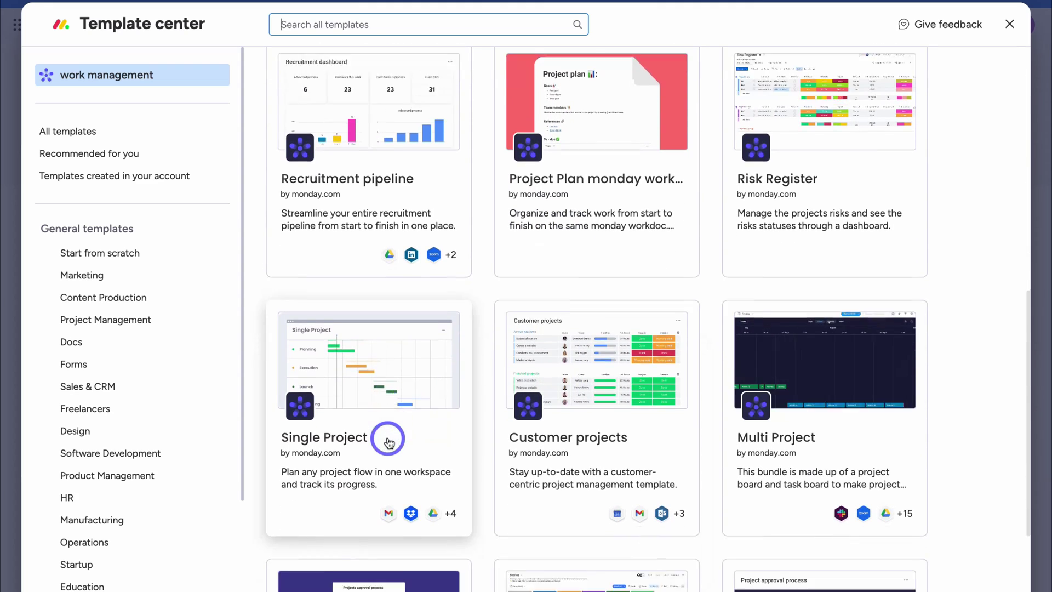
scroll(389, 442, "up", 5)
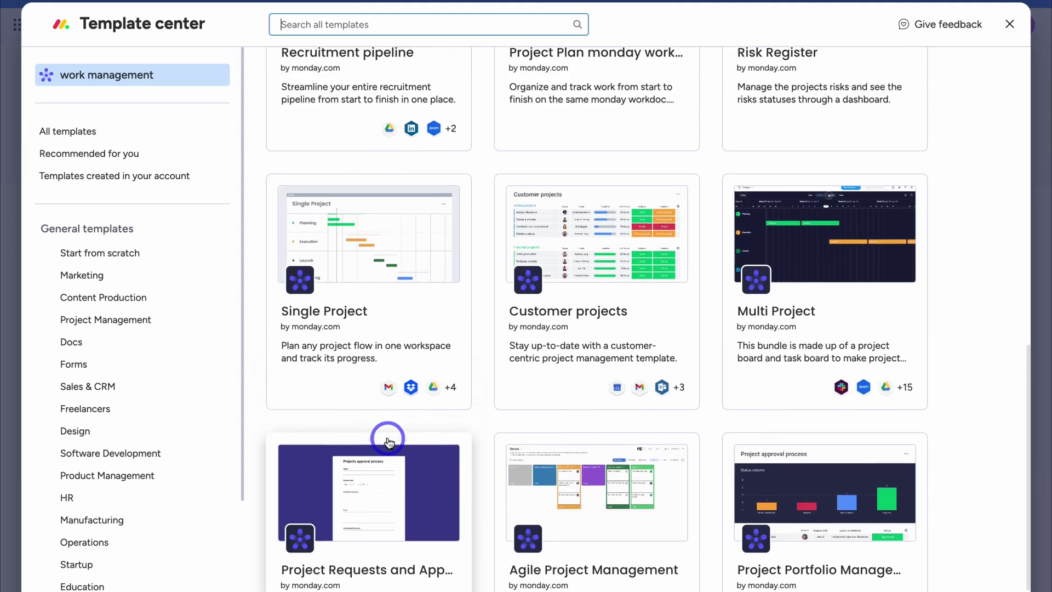
scroll(388, 443, "up", 6)
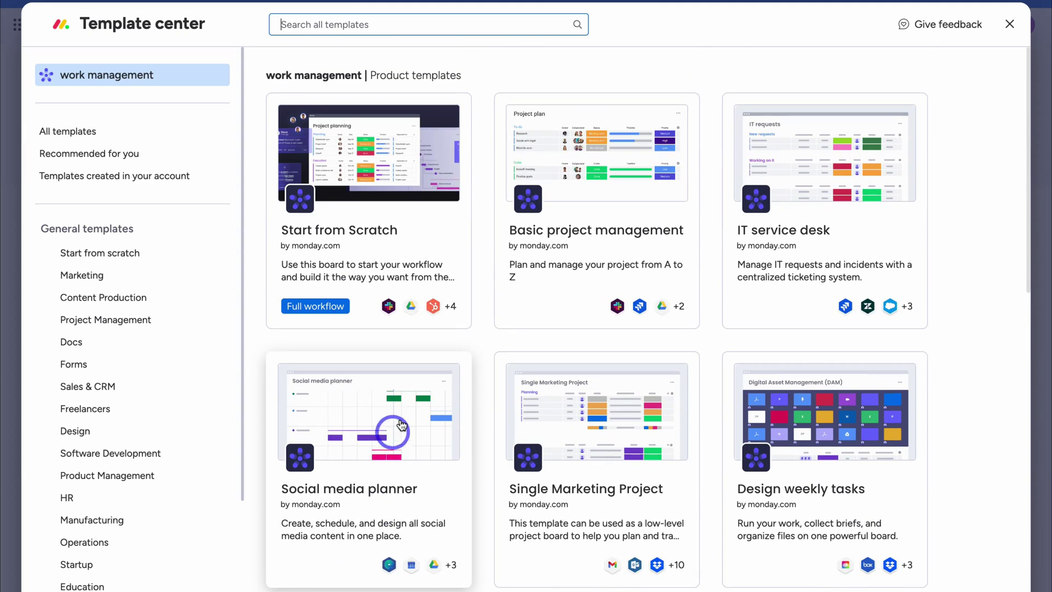
left_click(1009, 24)
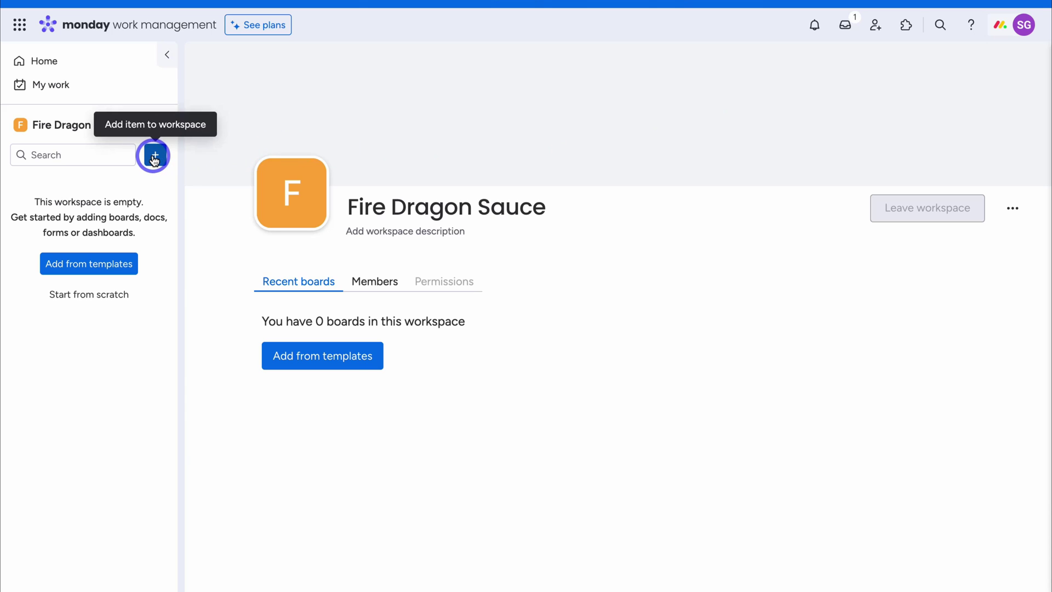
Create a 'Customer Feedback' board with the custom item type 'Customers'
left_click(154, 157)
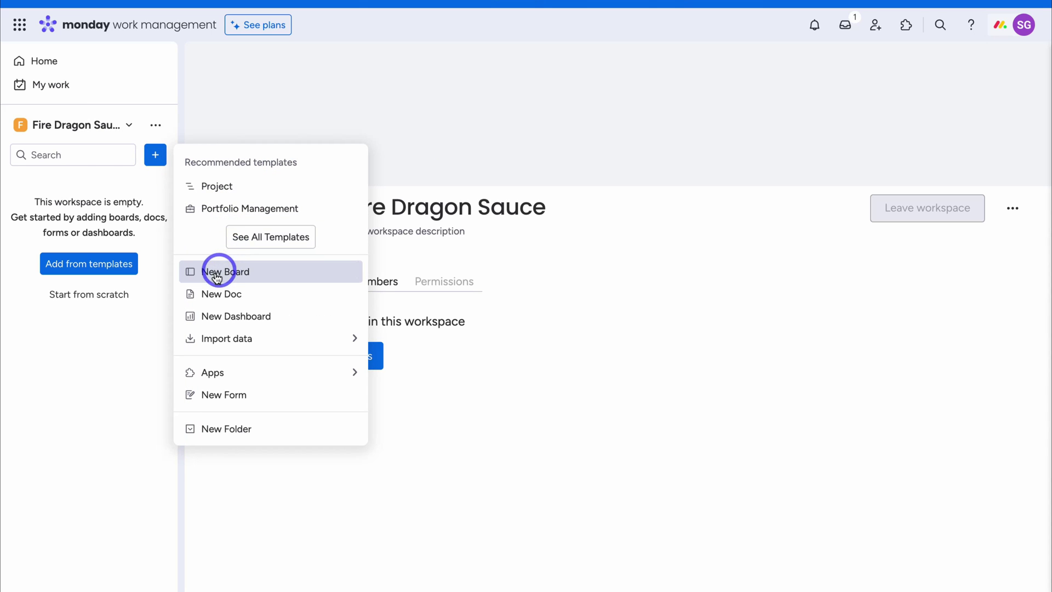
left_click(284, 279)
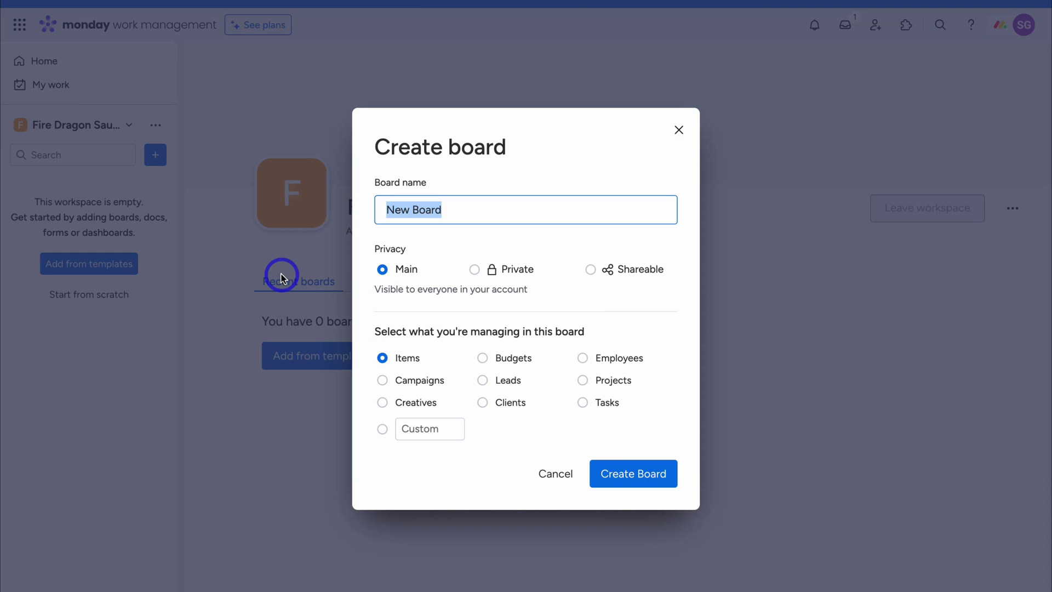
type("Customer Feedback")
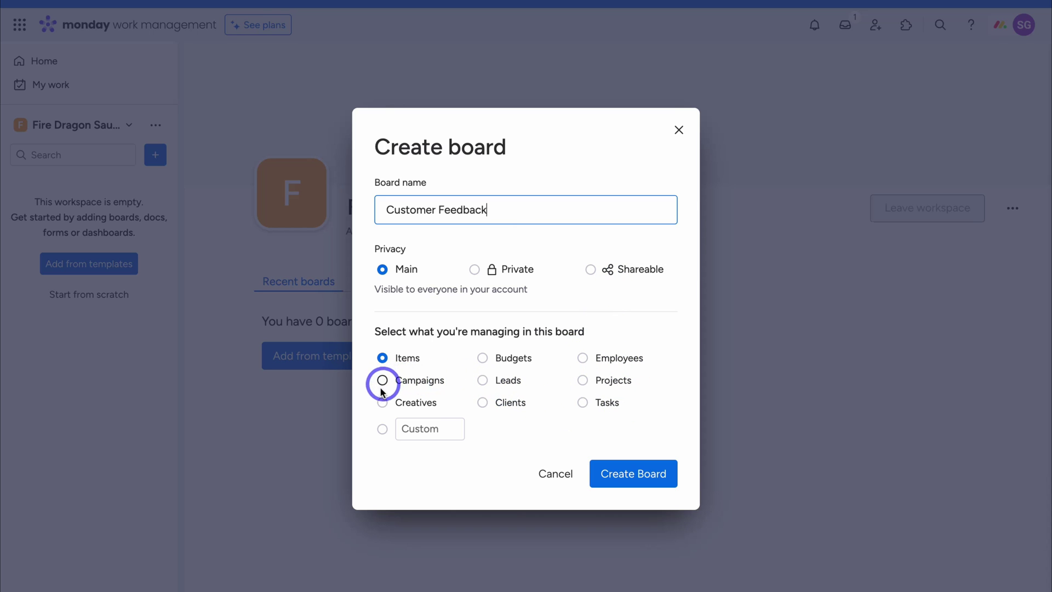
left_click(496, 416)
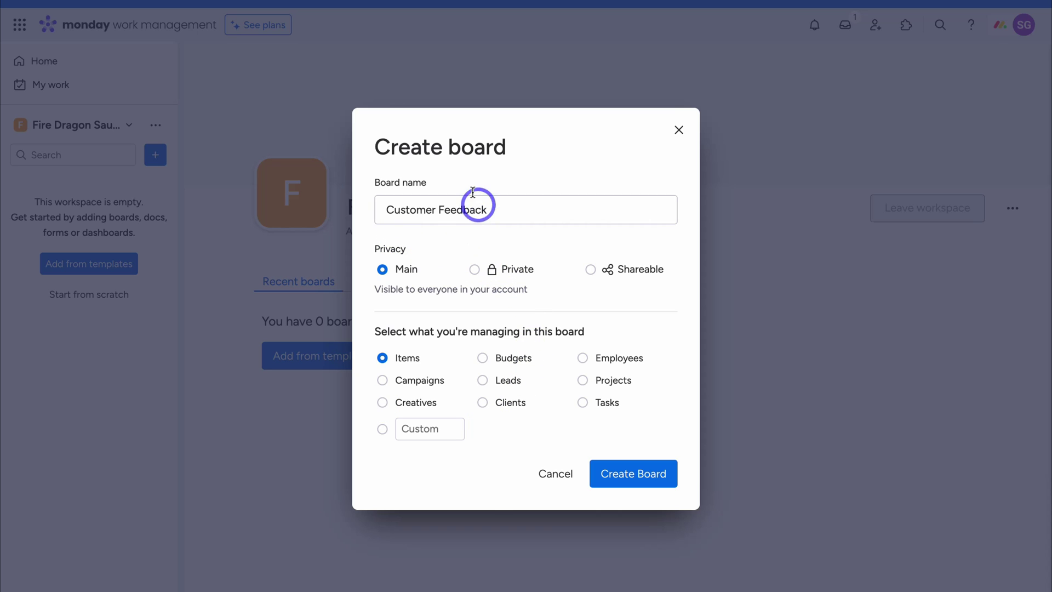
left_click(403, 428)
type("Customers")
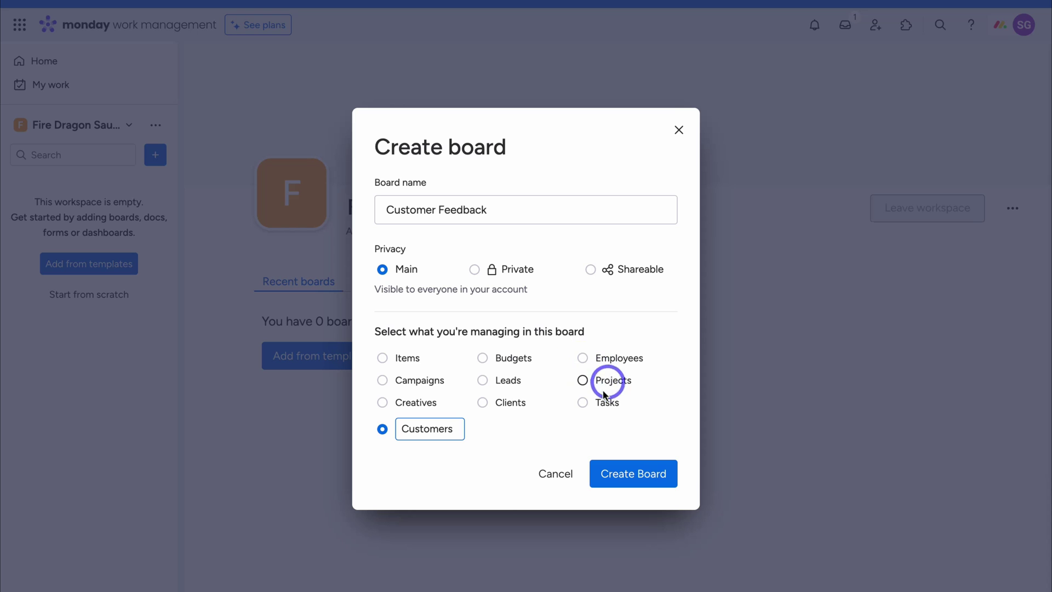
left_click(630, 483)
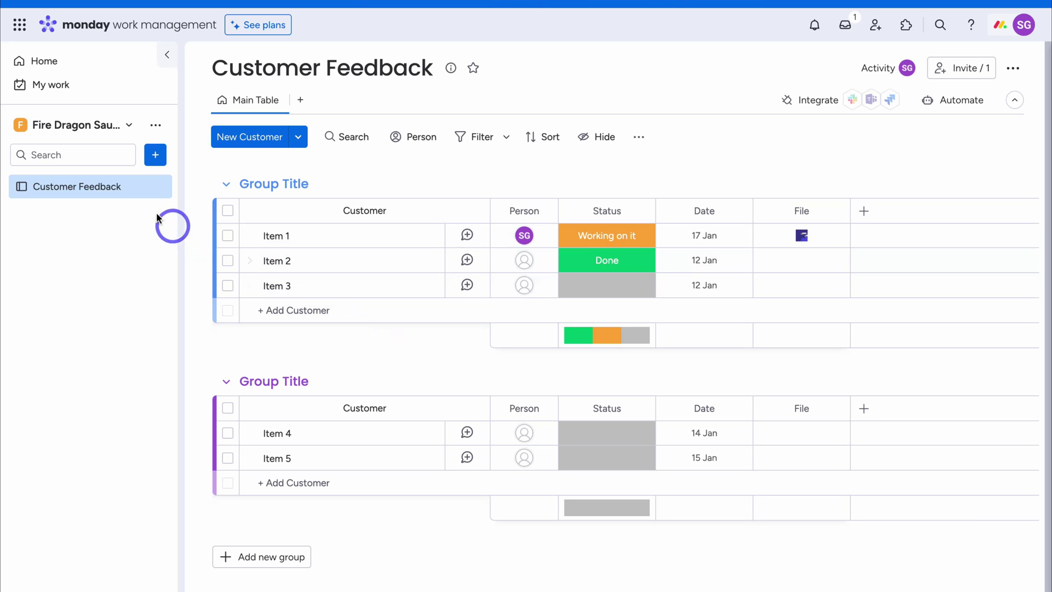
Add a board named 'New Product Branding' that tracks Items
left_click(155, 160)
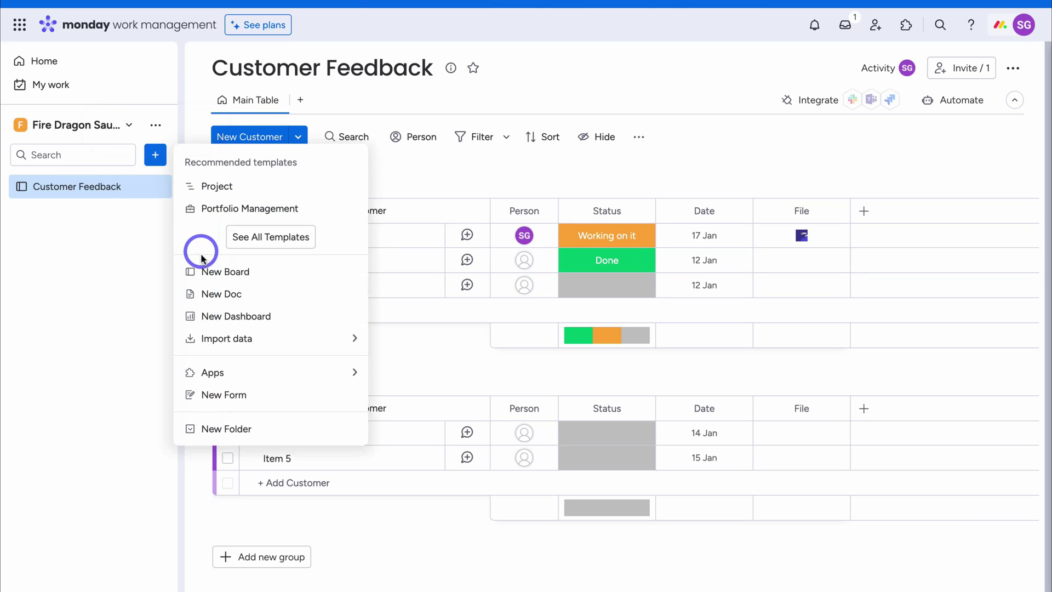
left_click(269, 273)
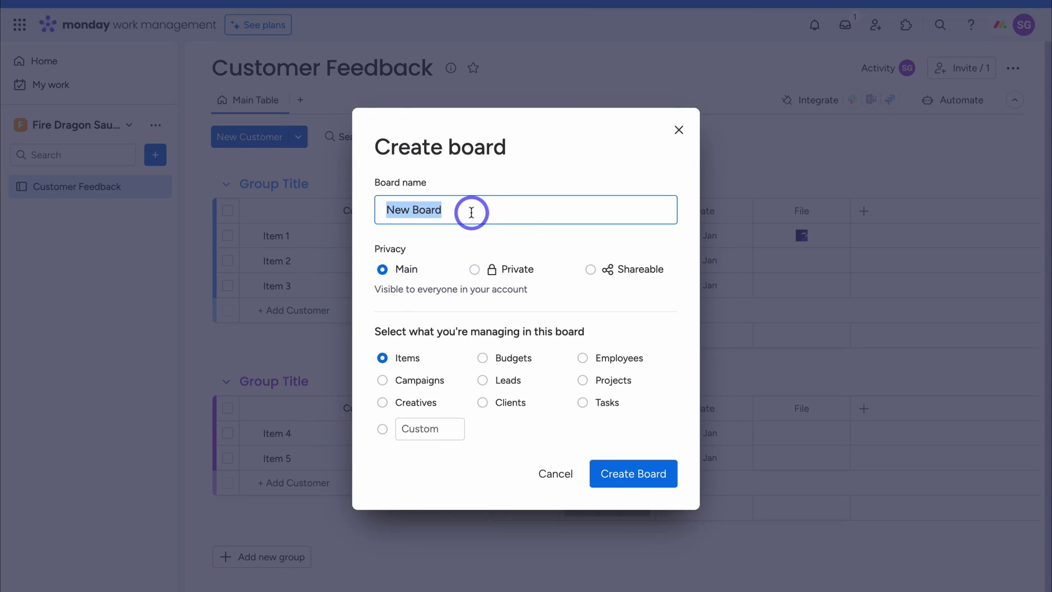
type("New Product Branding")
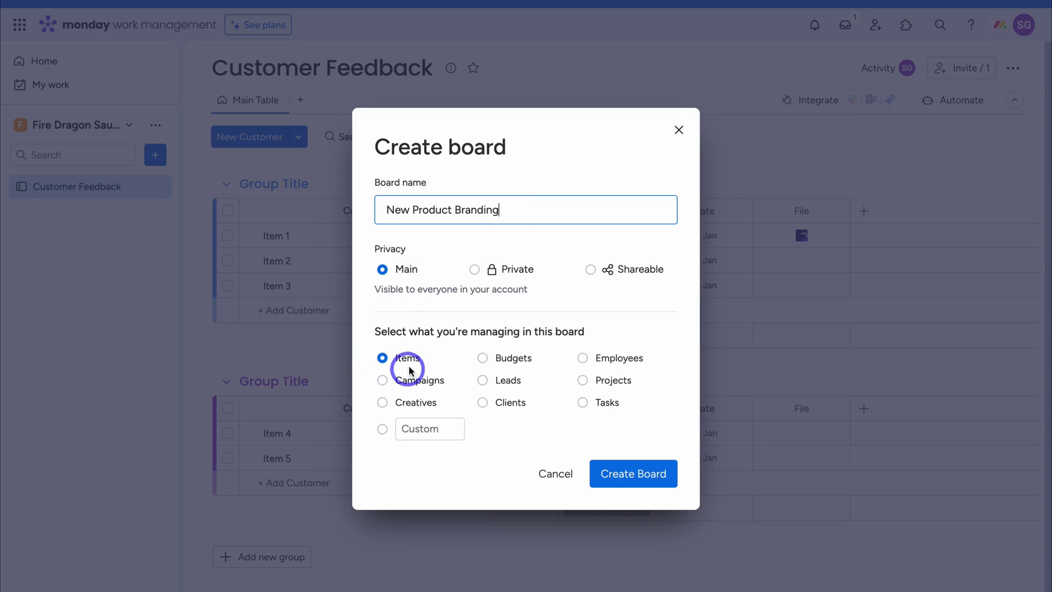
left_click(633, 474)
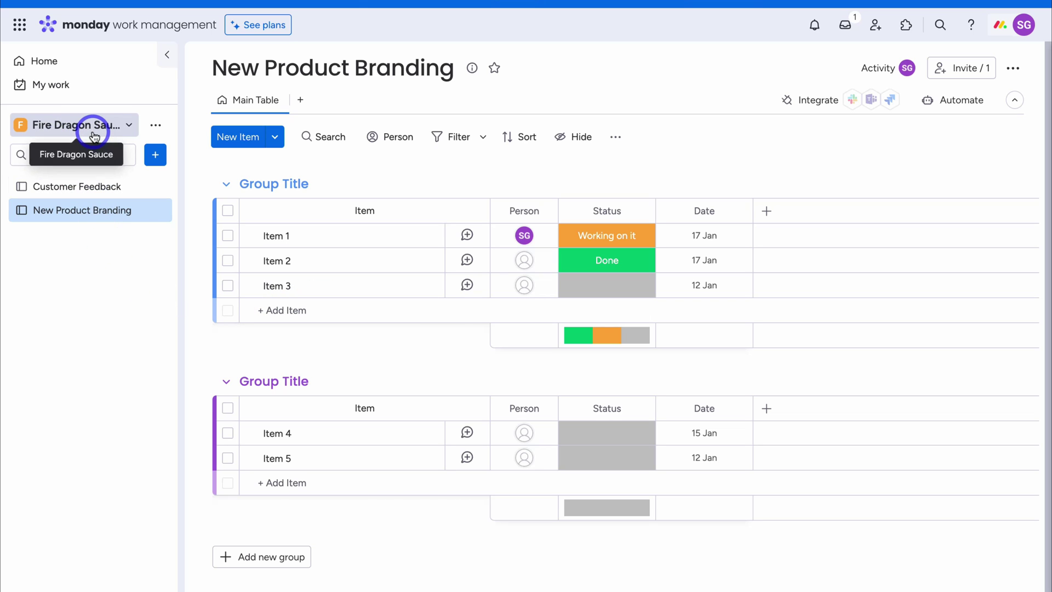
left_click(156, 156)
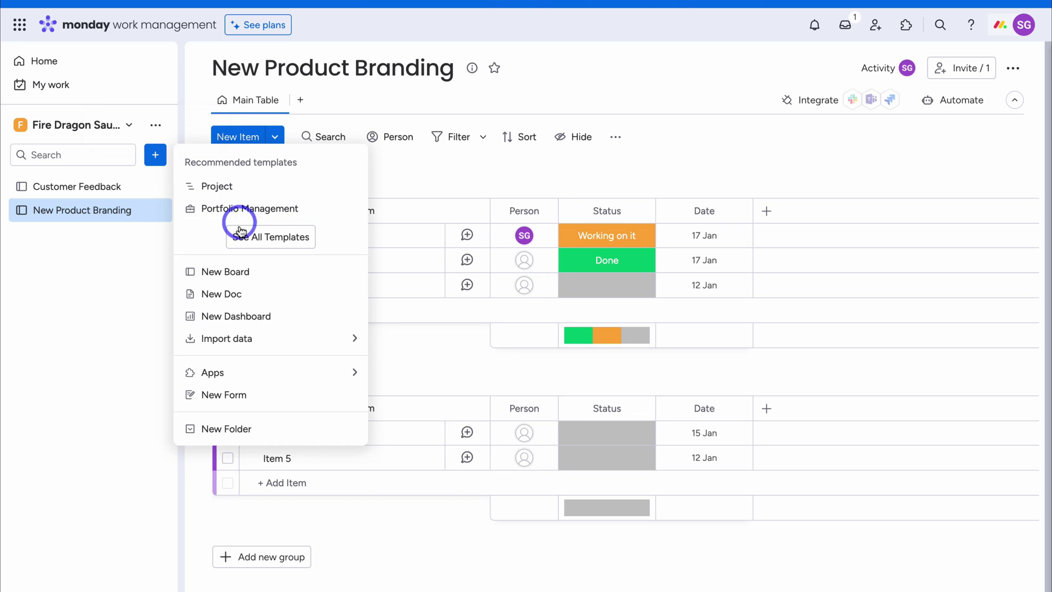
Preview the Social media planner template in the gallery, including its calendar view, and use it
left_click(282, 238)
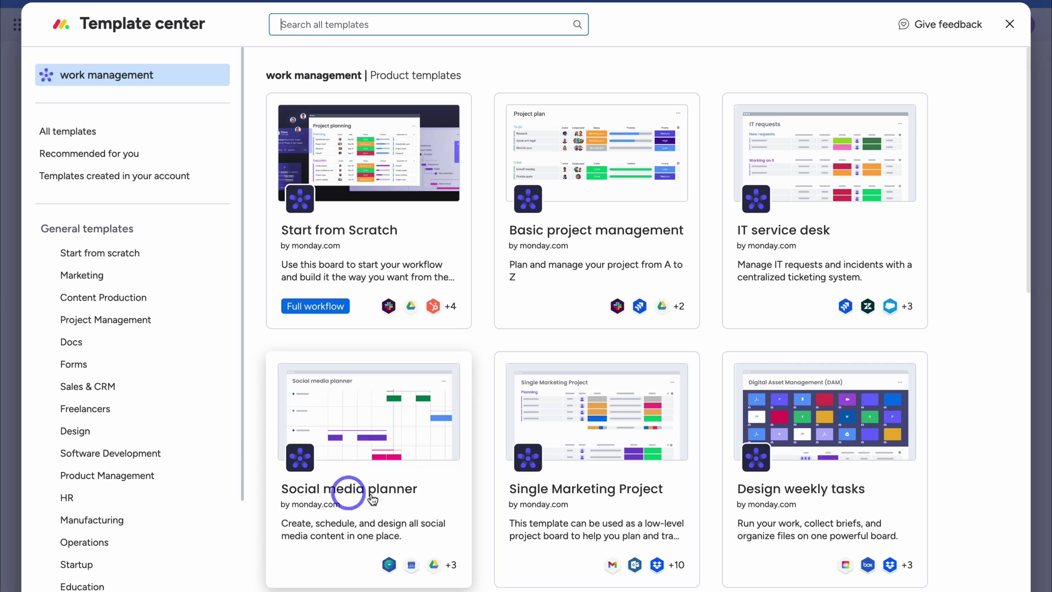
left_click(440, 500)
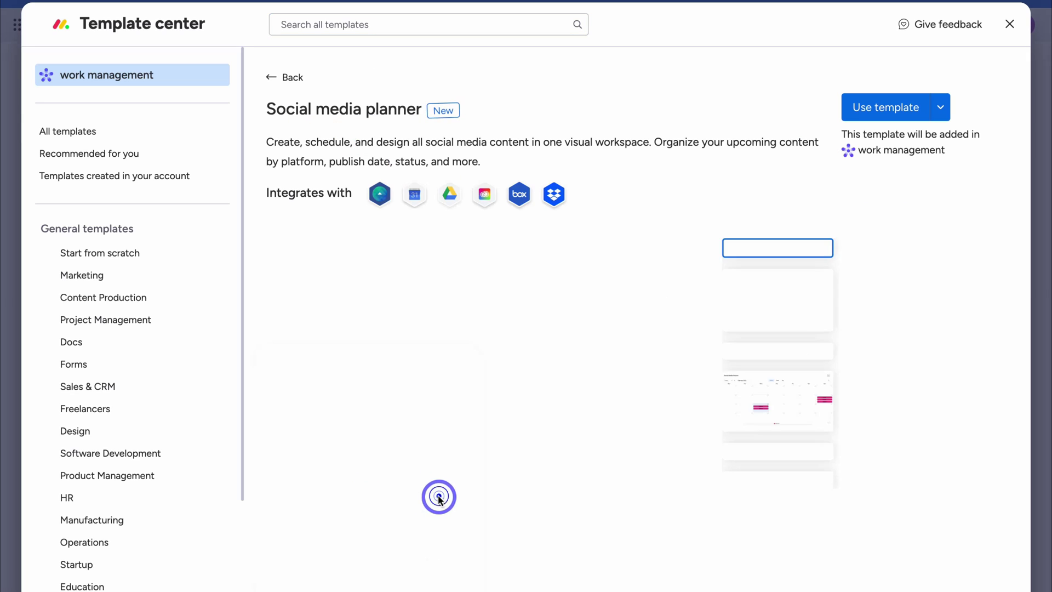
left_click(771, 362)
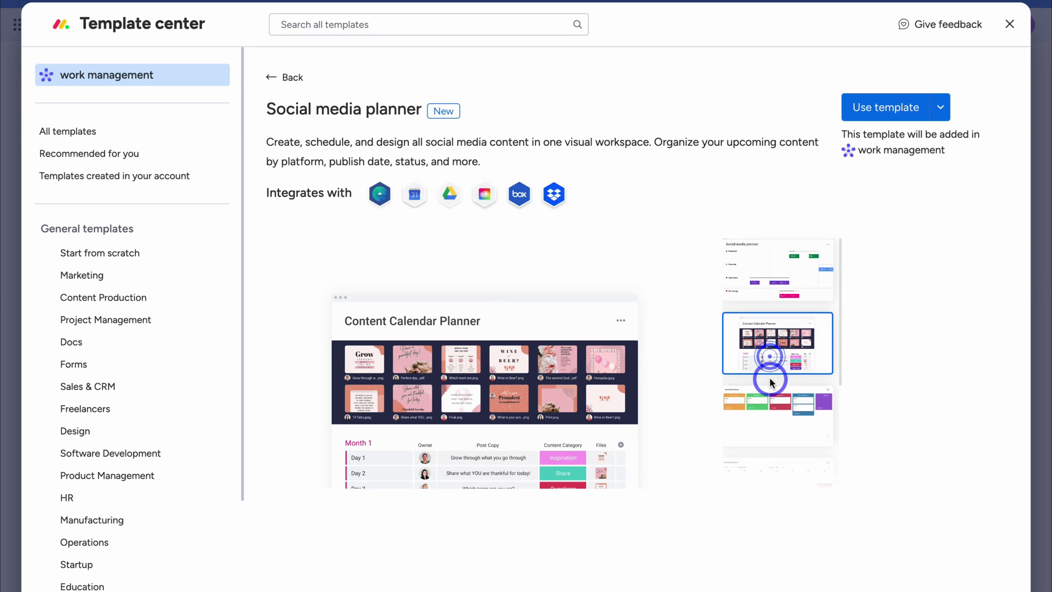
left_click(776, 405)
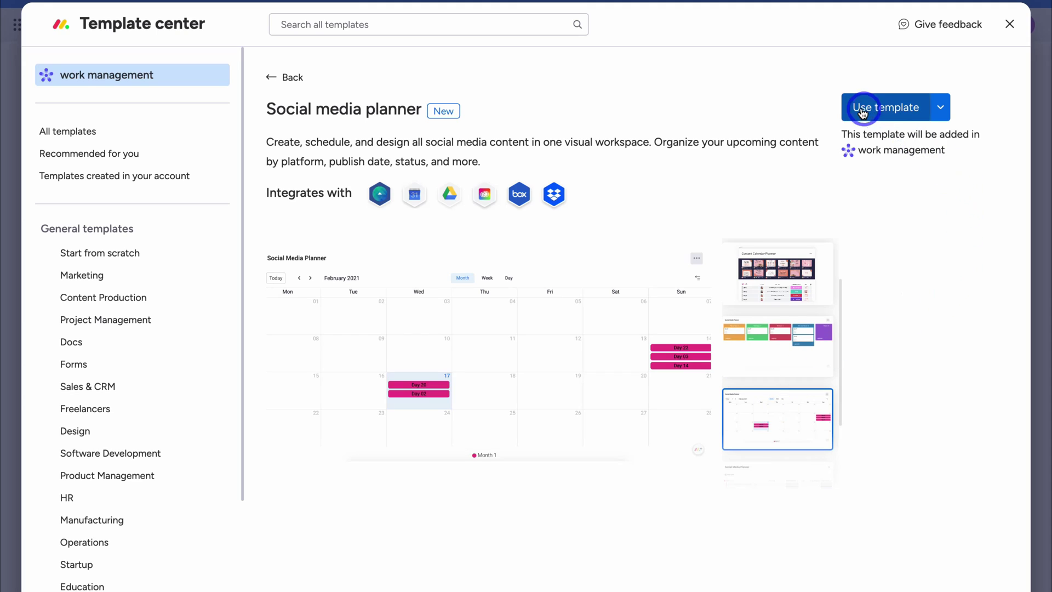
left_click(893, 111)
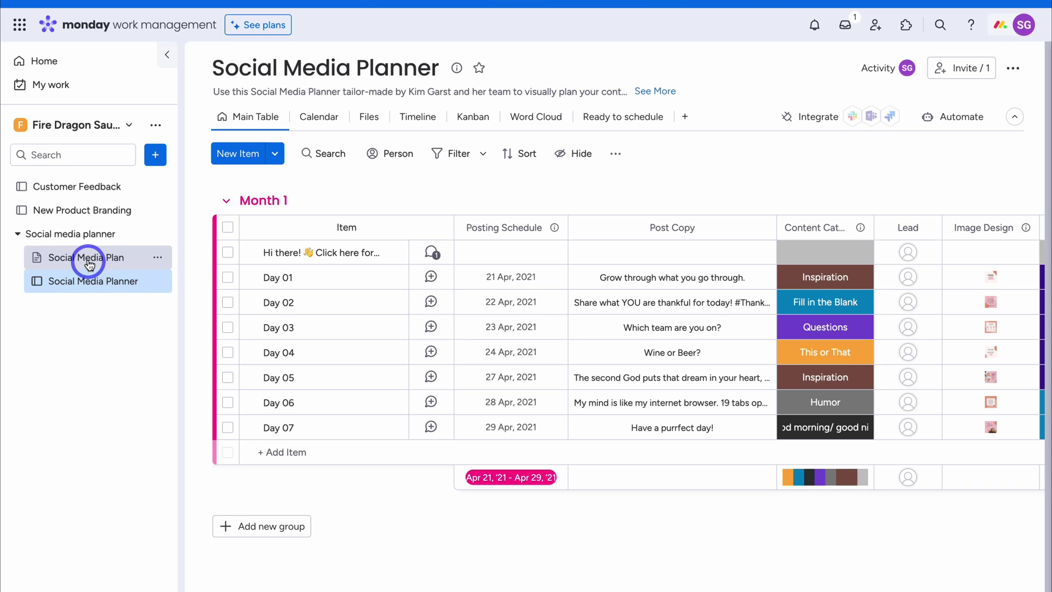
View the Social Media Plan doc, then return to the Customer Feedback board
left_click(81, 261)
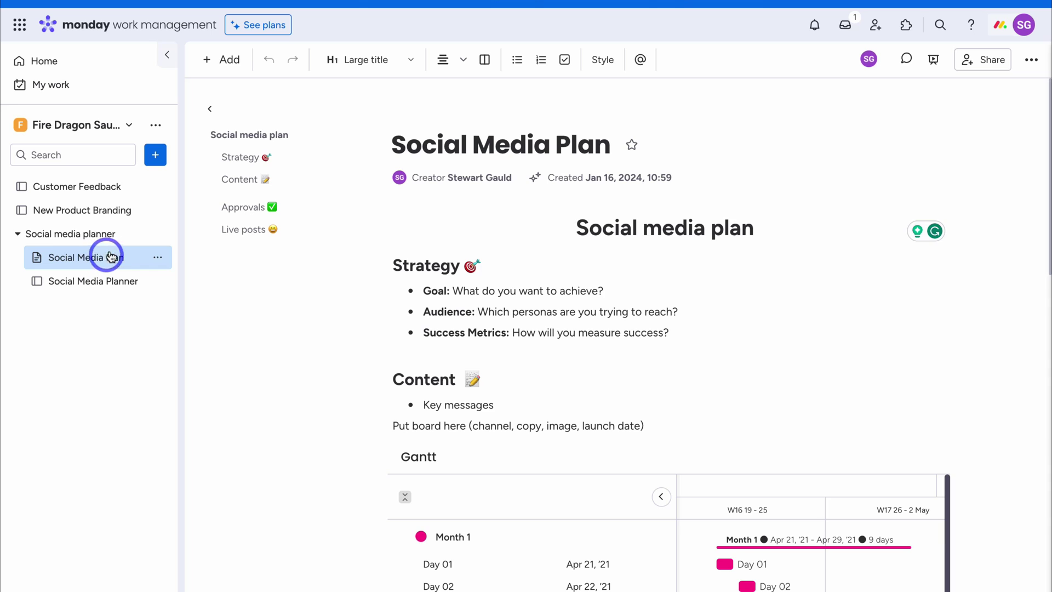
left_click(130, 188)
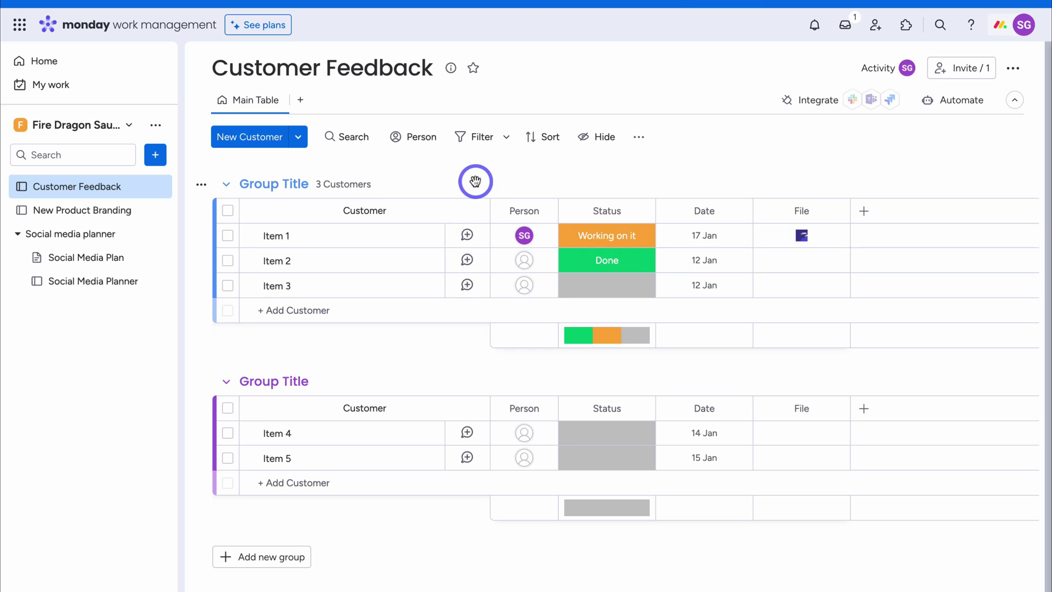
Invite four teammates by e-mail address with the Member role
left_click(876, 33)
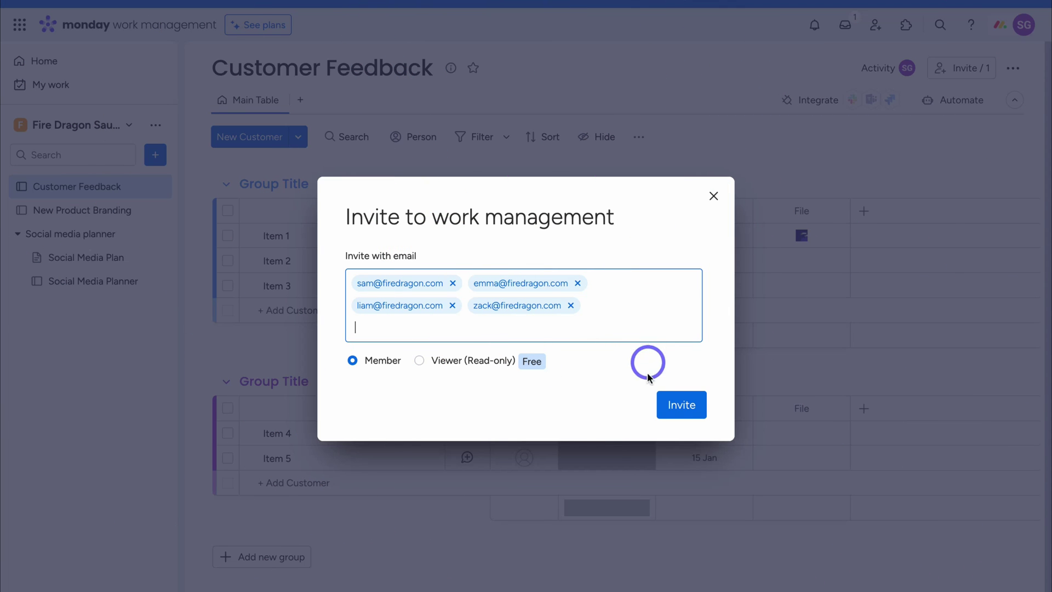
left_click(681, 408)
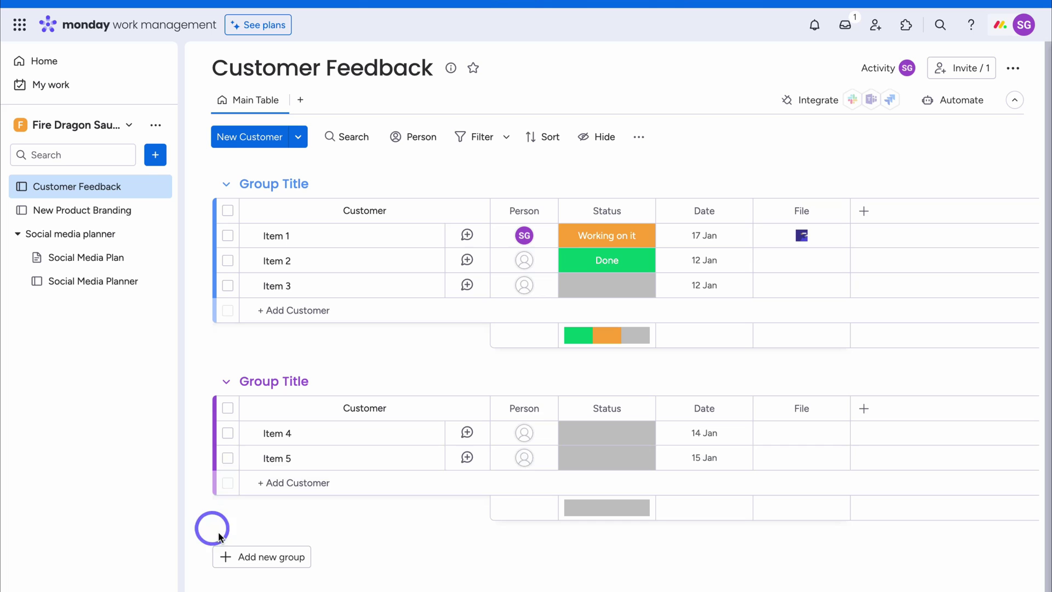
Add a new group and rename the first group to 'Spicy Mamma Sauce'
left_click(254, 556)
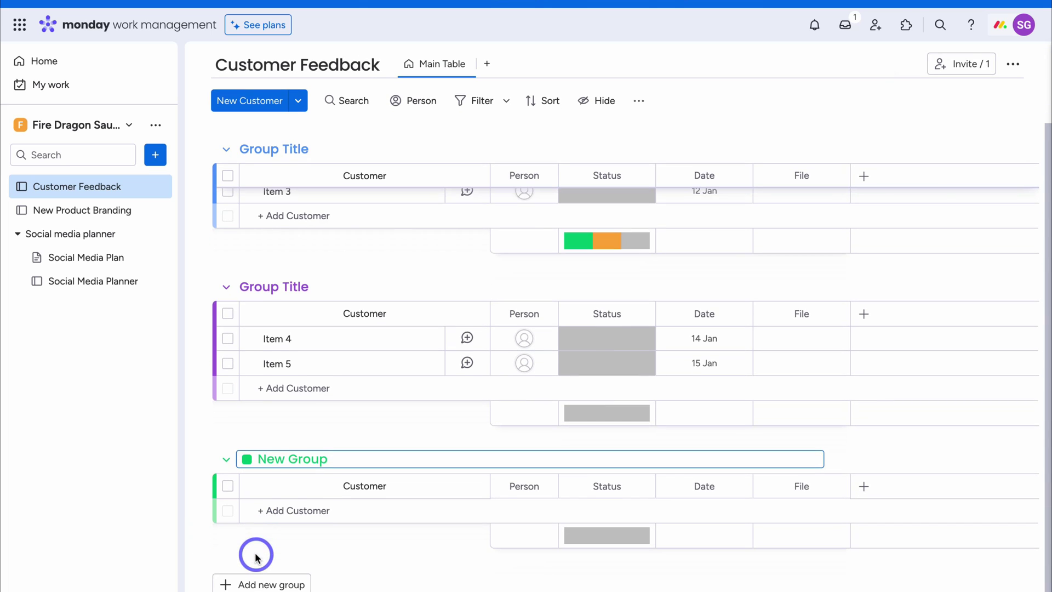
scroll(312, 430, "up", 3)
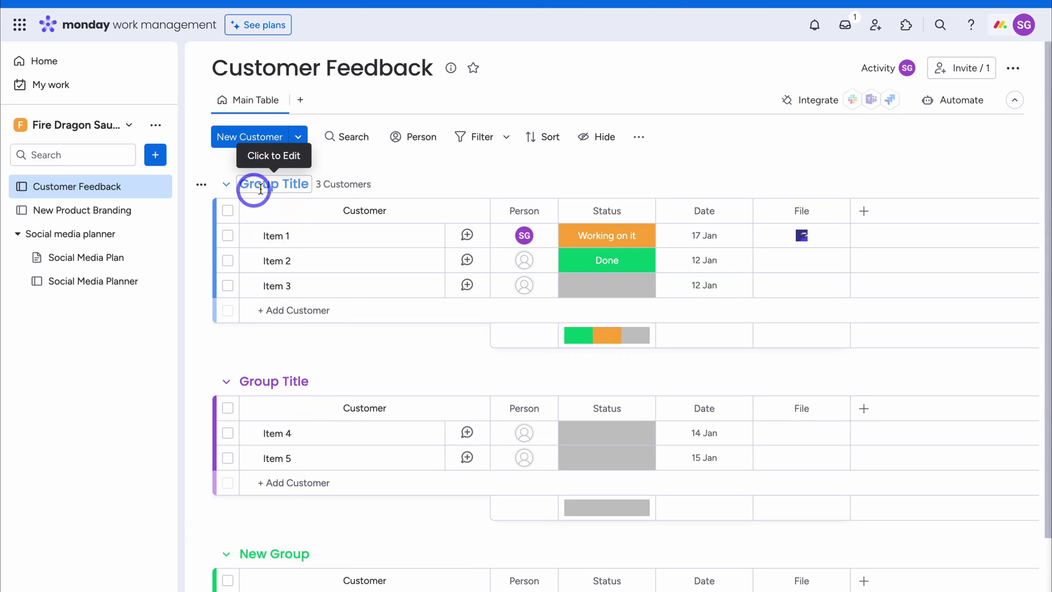
left_click(303, 183)
left_click_drag(330, 183, 246, 189)
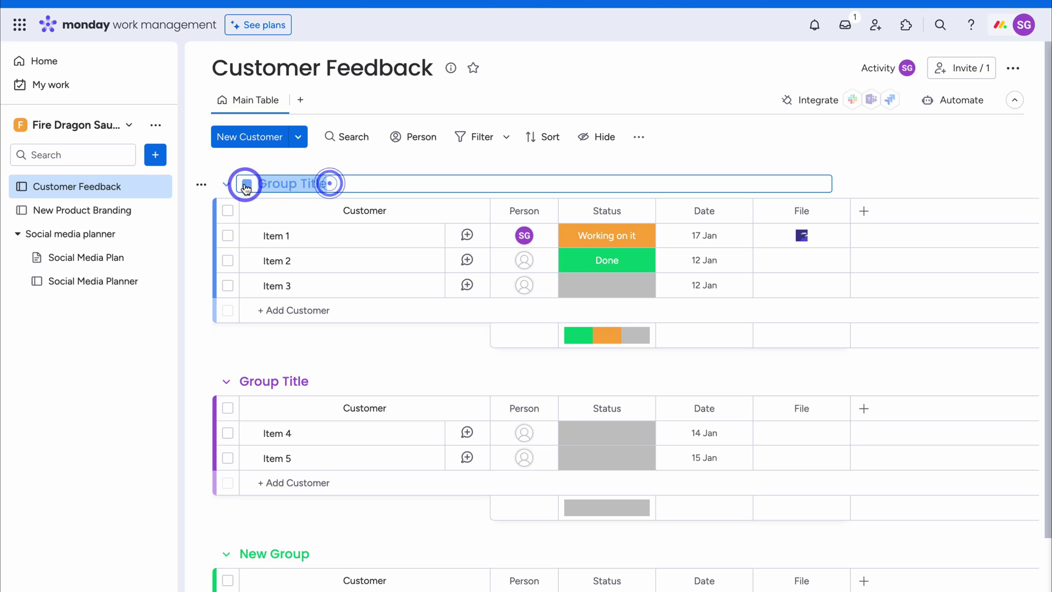
type("Spicy Mamma Sauce")
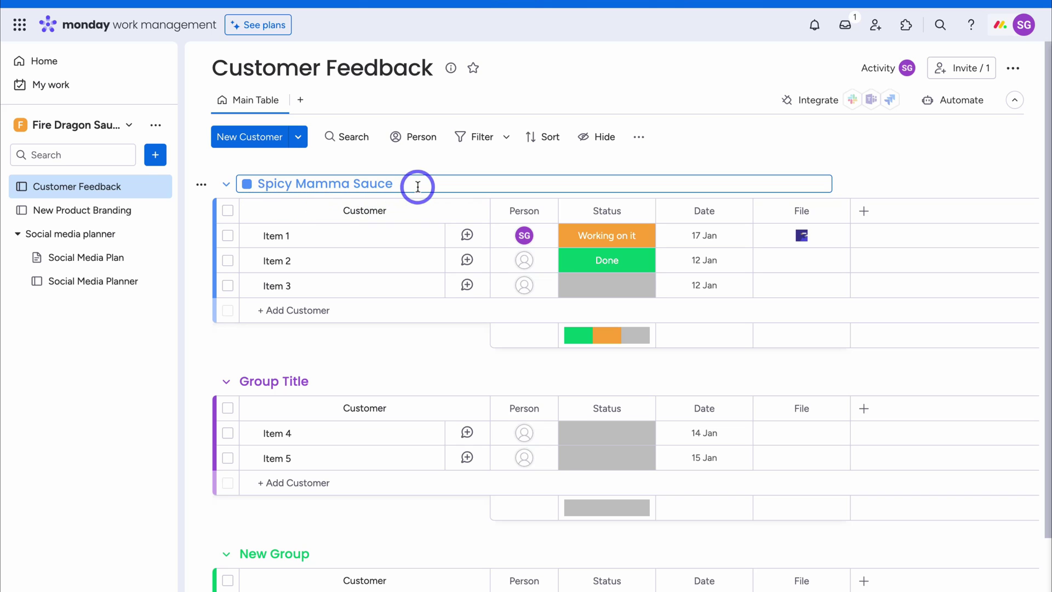
key("Return")
scroll(396, 301, "down", 2)
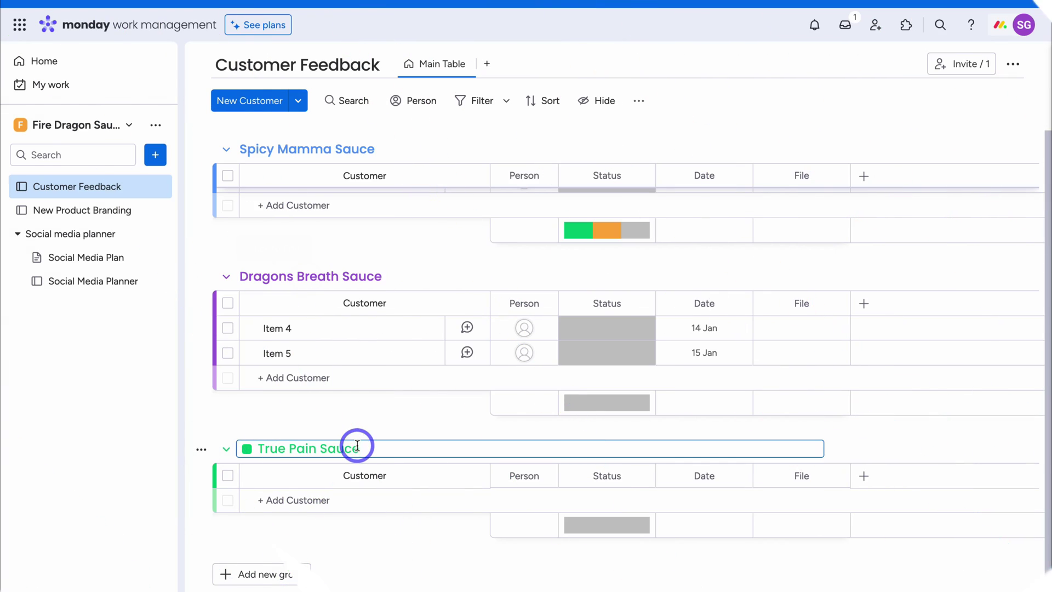
scroll(357, 446, "up", 3)
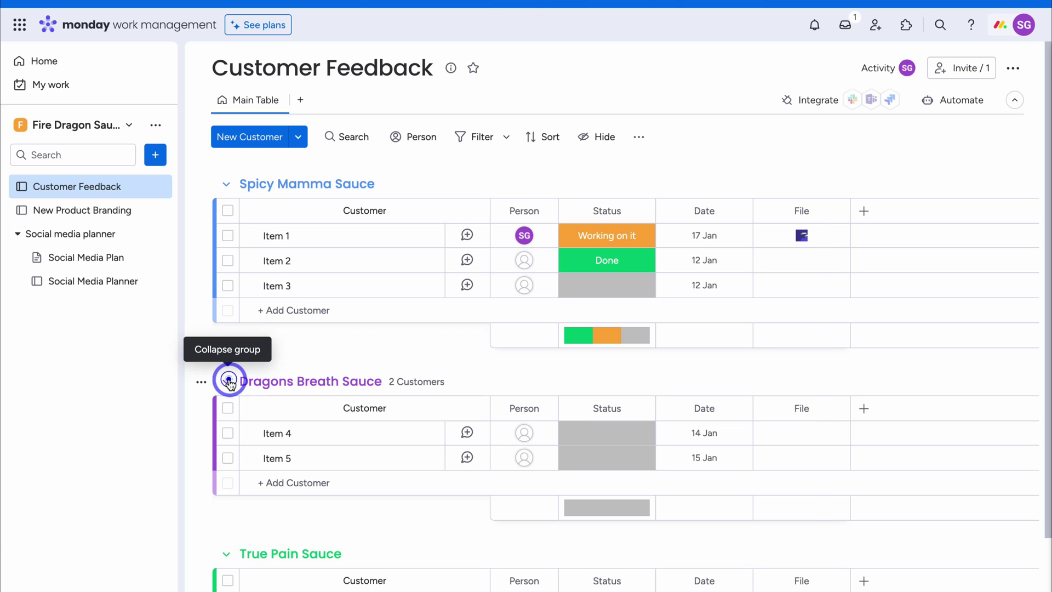
Drag the Dragons Breath Sauce group below True Pain Sauce, then collapse and re-expand Spicy Mamma Sauce
left_click_drag(231, 384, 203, 294)
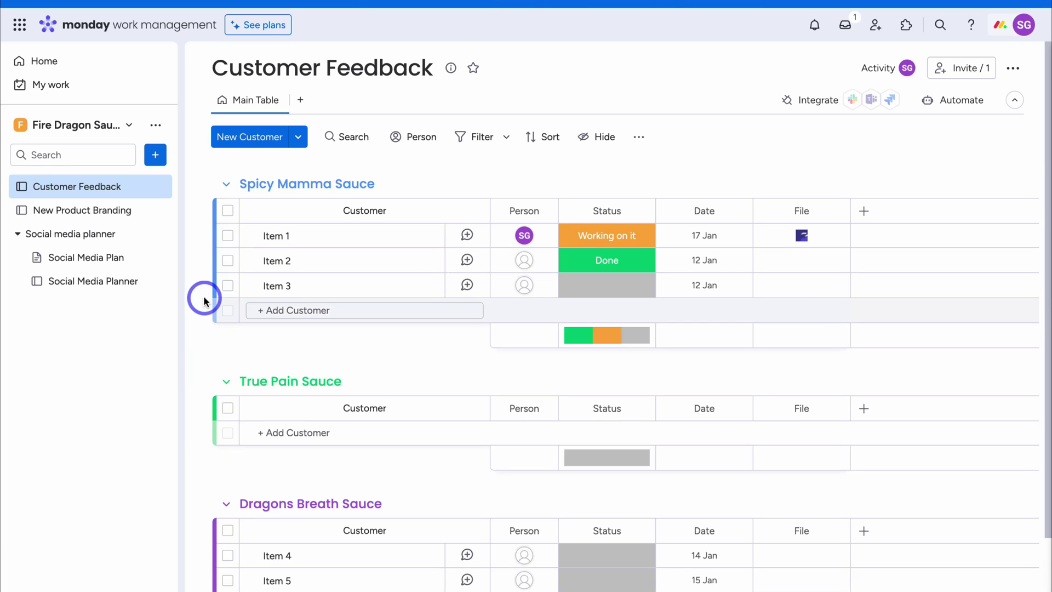
left_click(226, 186)
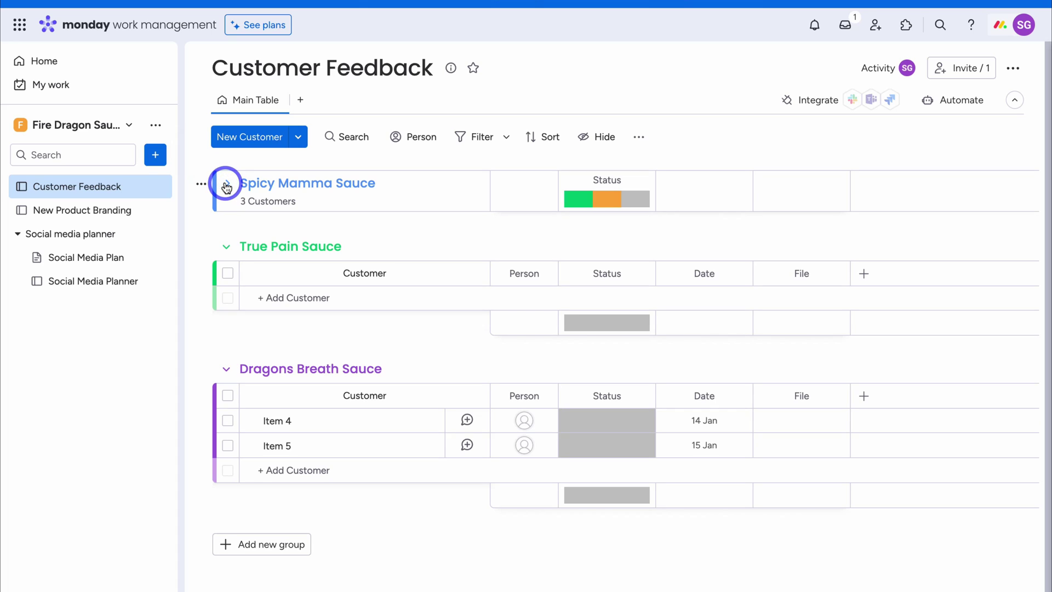
left_click(230, 188)
Browse the Spicy Mamma Sauce group's actions menu and close it without choosing anything
left_click(202, 185)
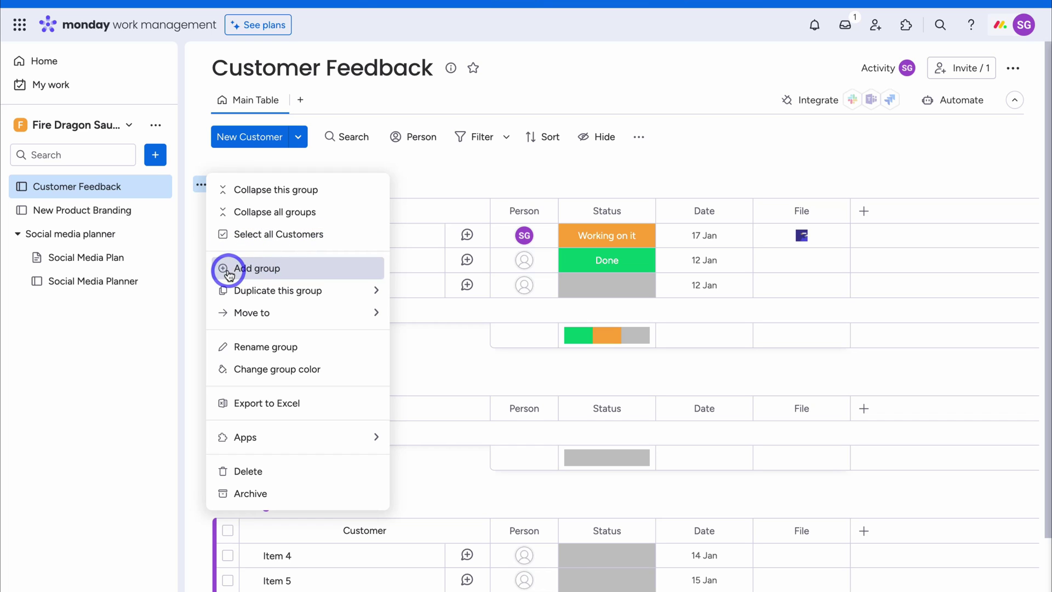
mouse_move(276, 291)
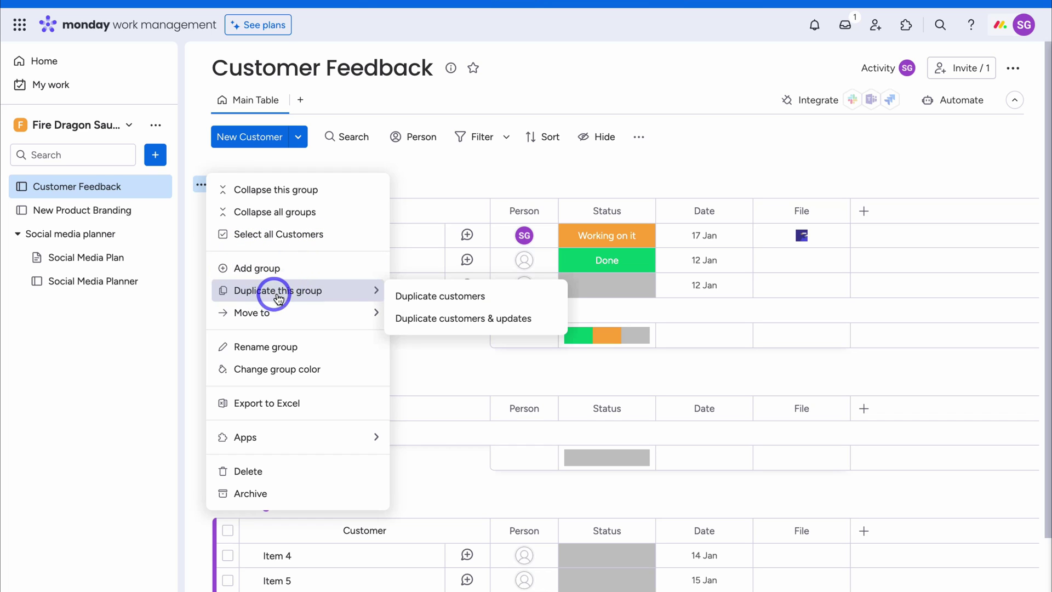
mouse_move(340, 319)
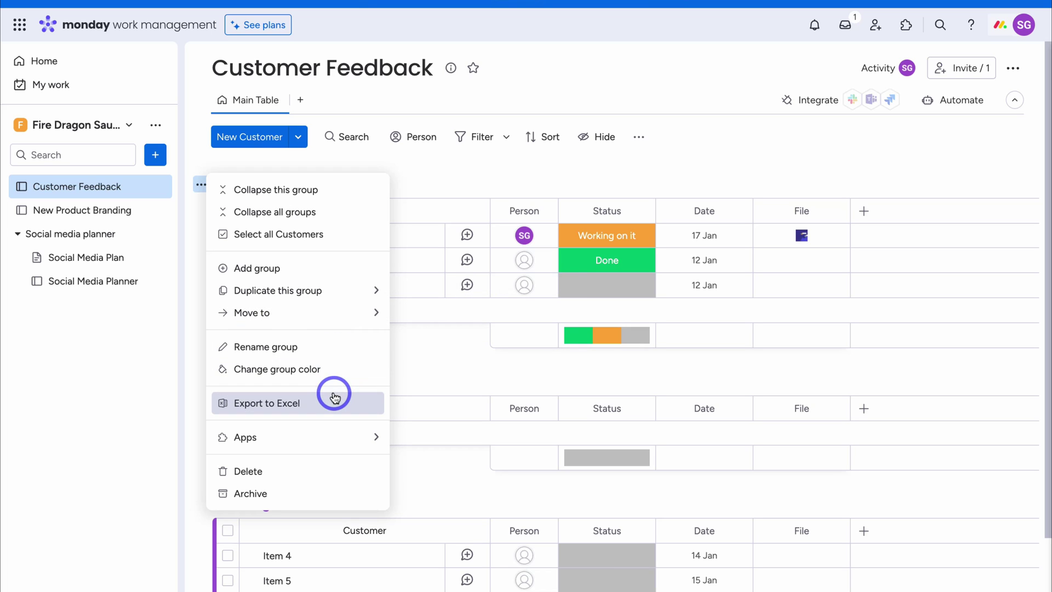
left_click(414, 379)
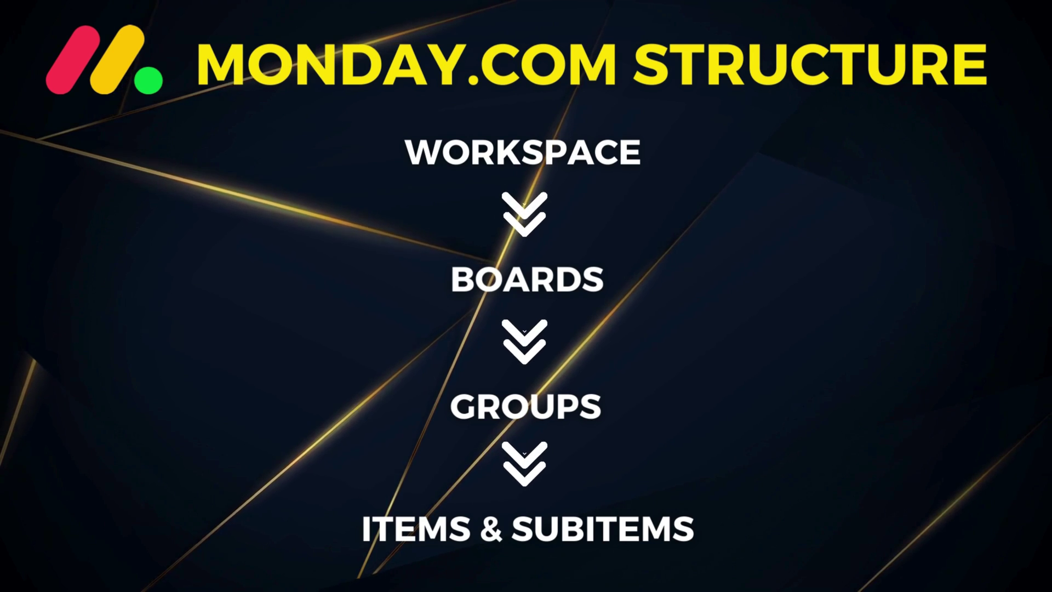
left_click(278, 235)
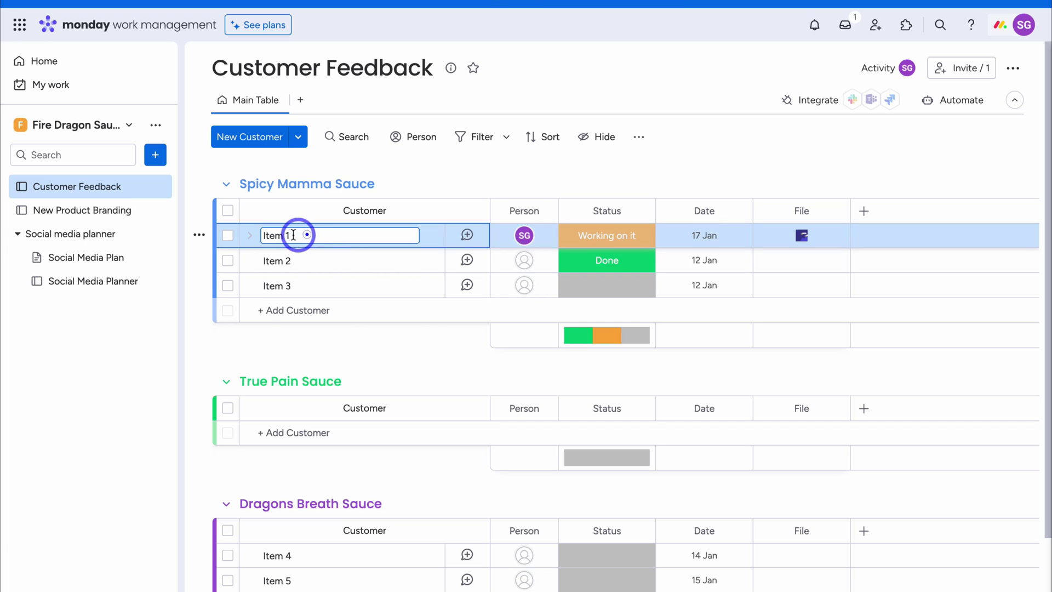
Replace the placeholder name Item 1 with the first customer's full name
left_click_drag(293, 235, 263, 235)
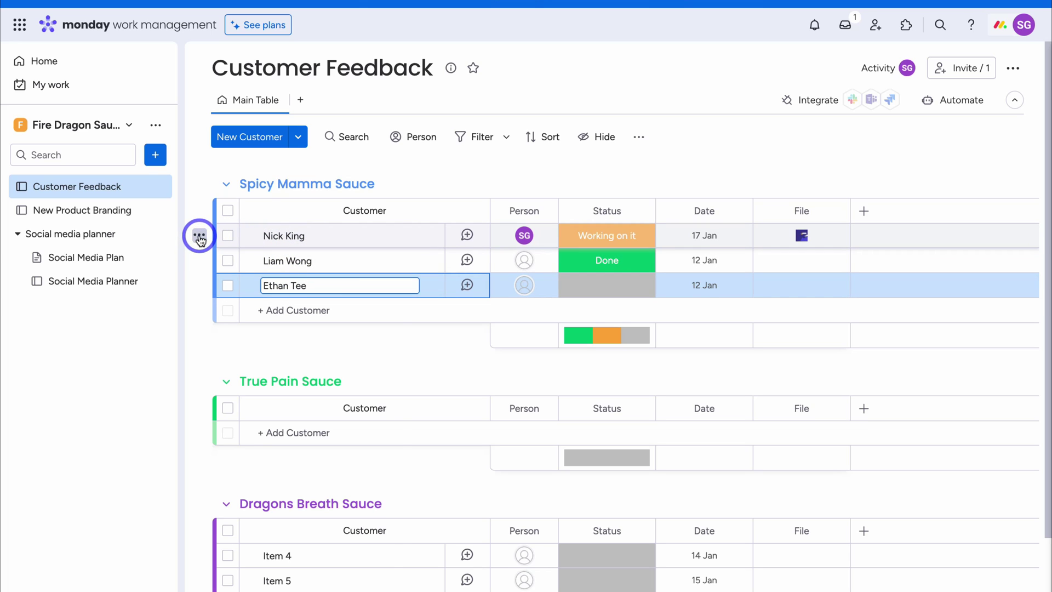
left_click(200, 237)
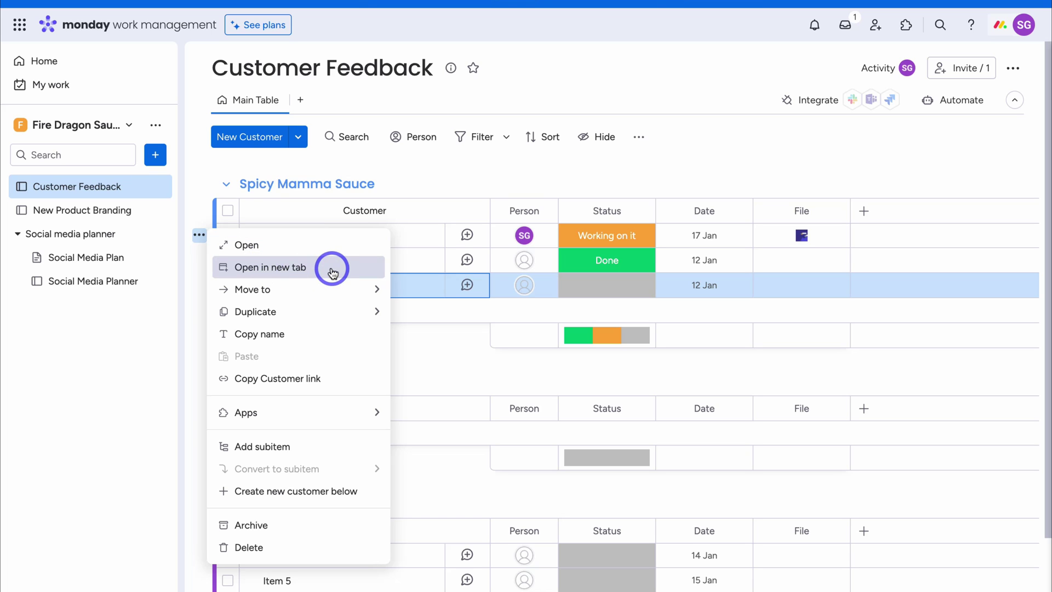
Dismiss the first customer's row actions, then expand and collapse its empty subitems
mouse_move(333, 291)
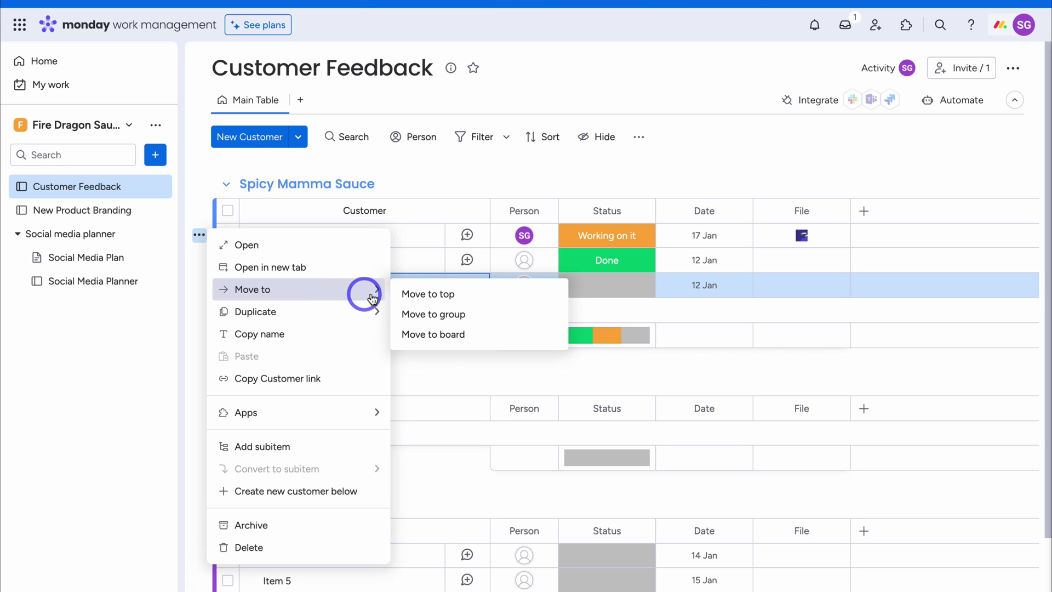
mouse_move(324, 312)
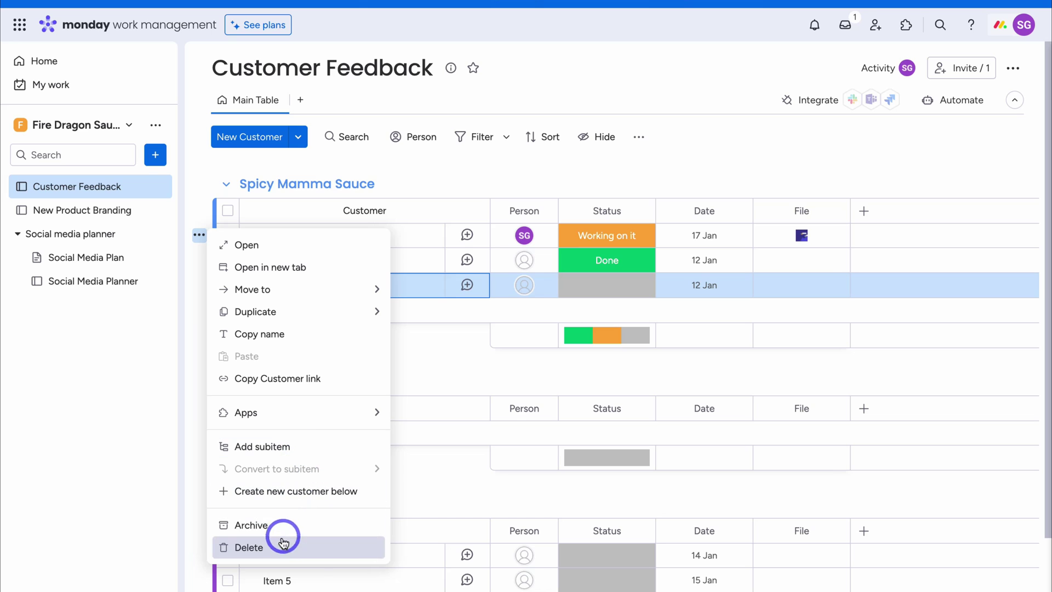
left_click(189, 477)
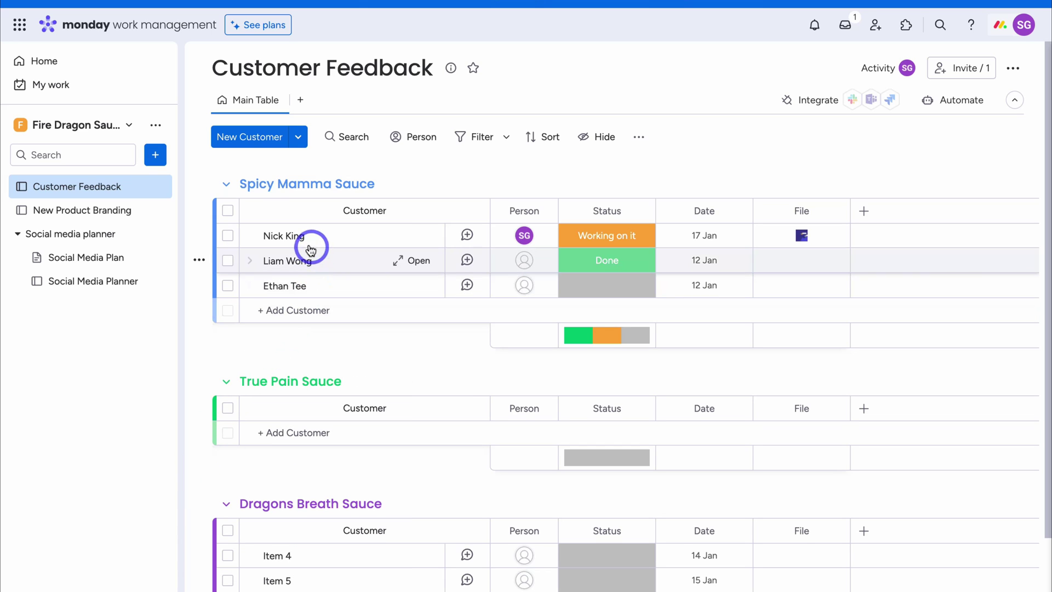
left_click(248, 239)
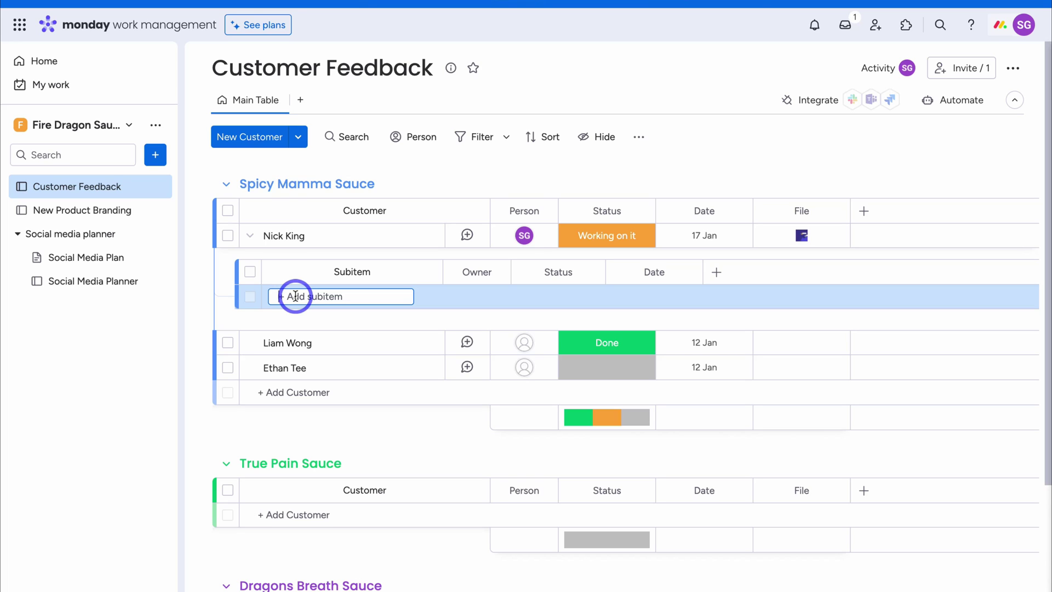
left_click(249, 236)
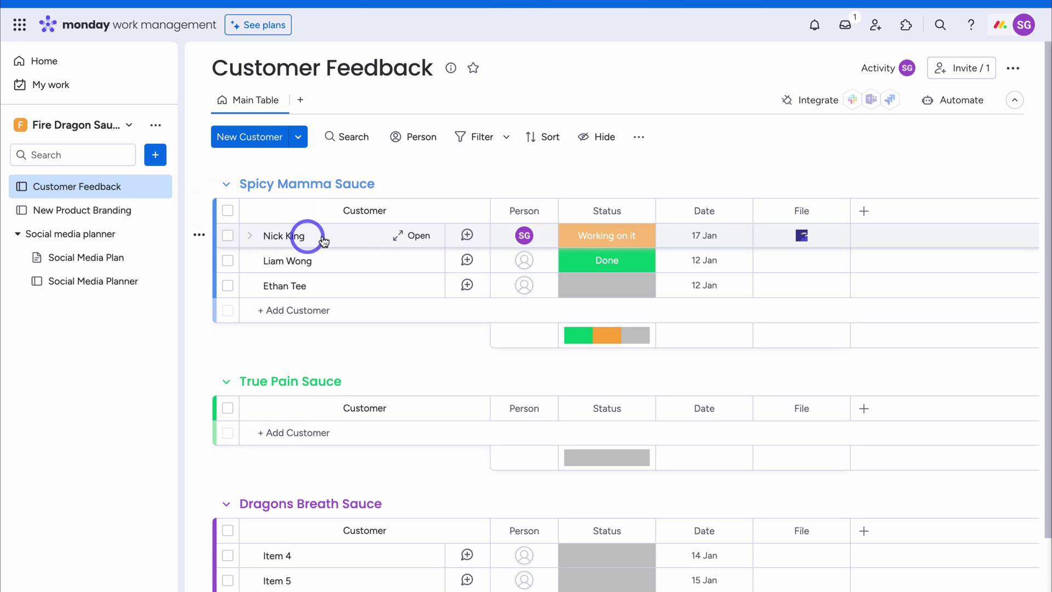
left_click(408, 237)
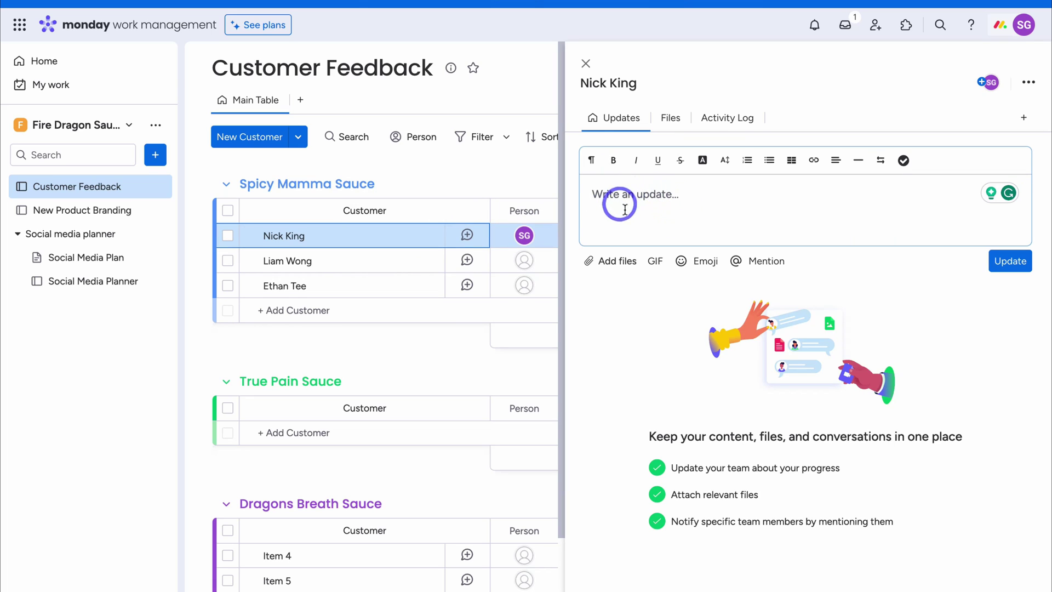
left_click(669, 122)
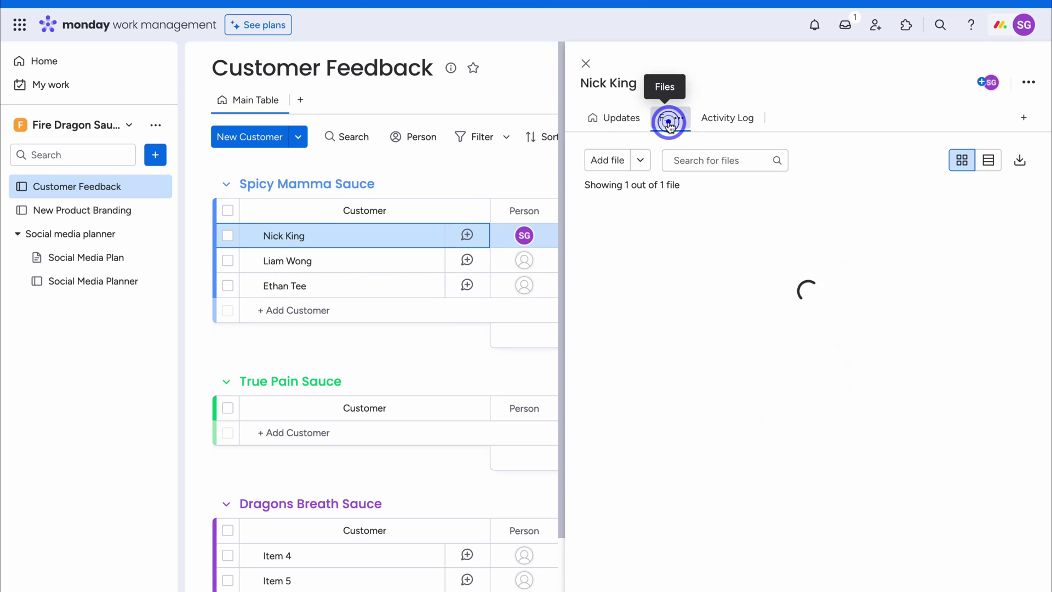
left_click(721, 121)
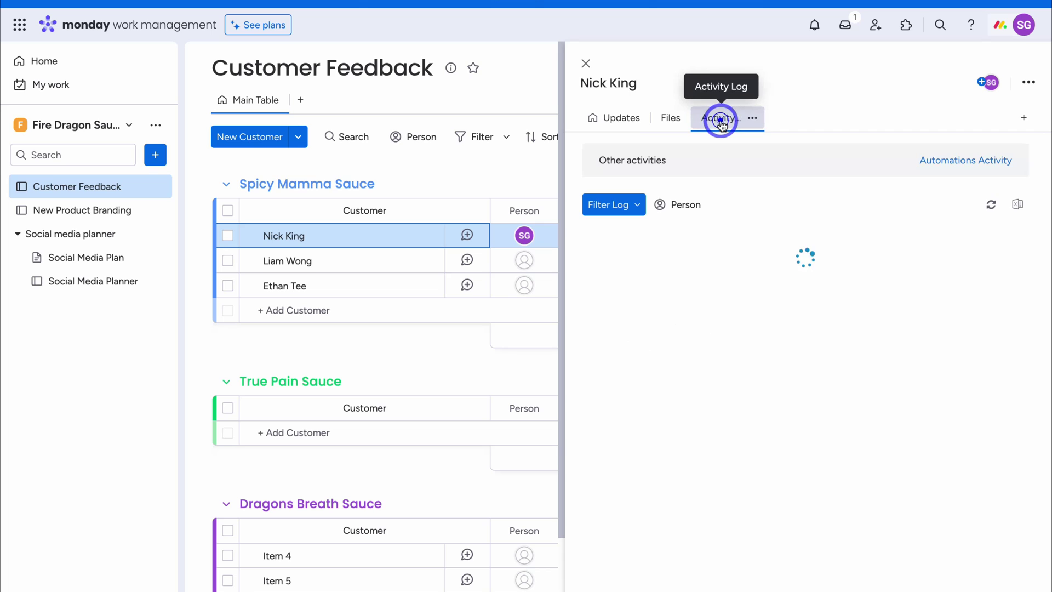
left_click(586, 64)
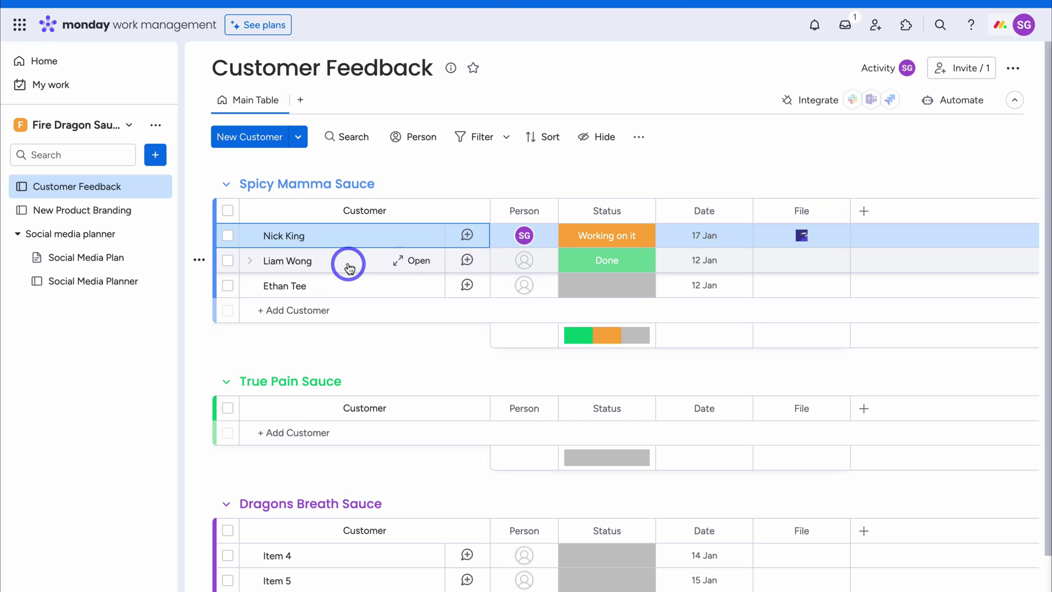
Assign a team member in the Person cells of the second and third customers
left_click(529, 262)
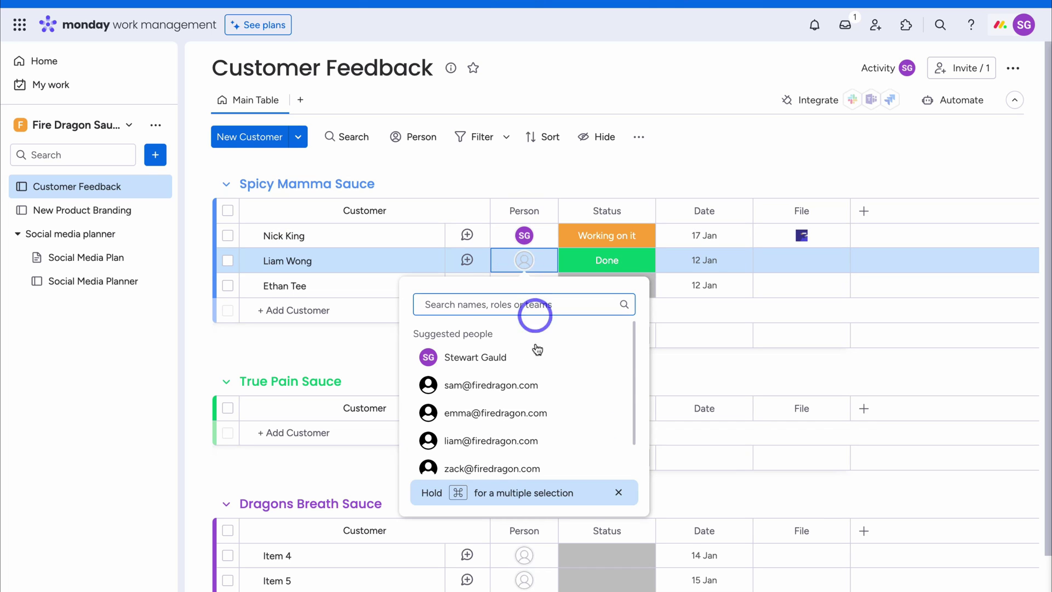
left_click(513, 382)
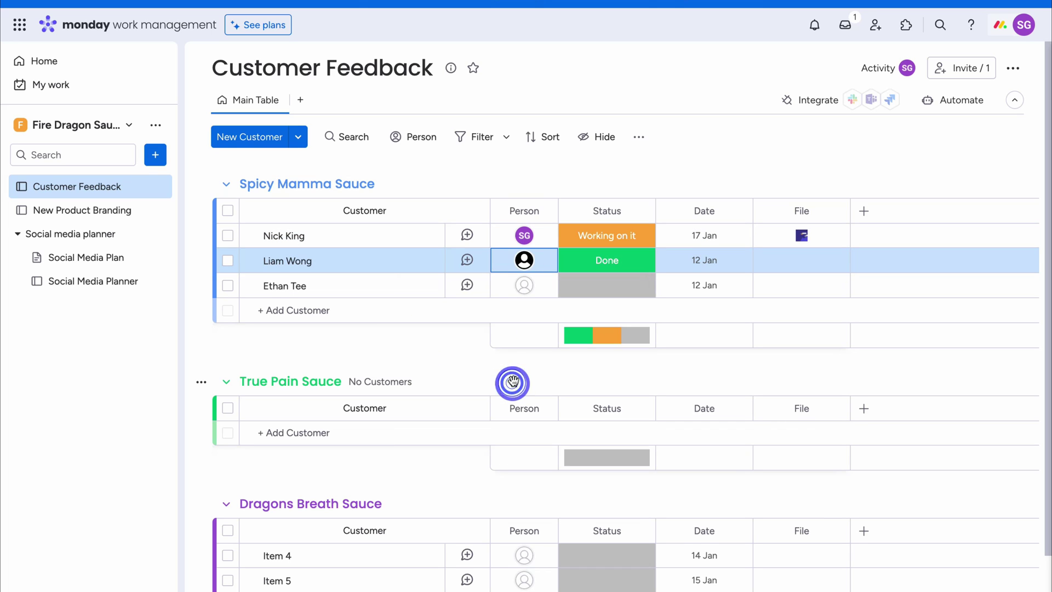
left_click(527, 288)
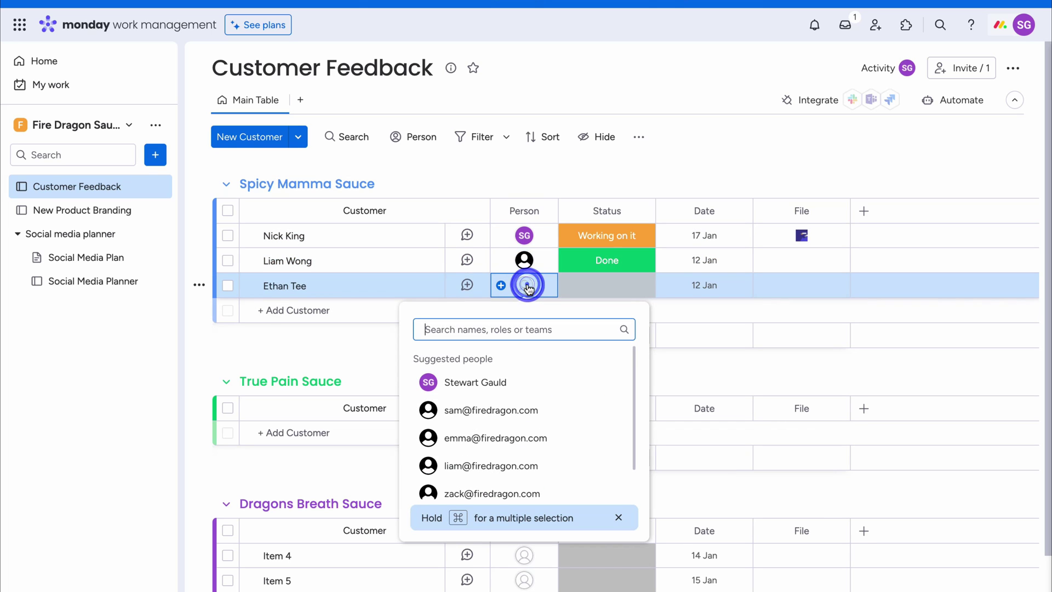
left_click(511, 467)
mouse_move(520, 287)
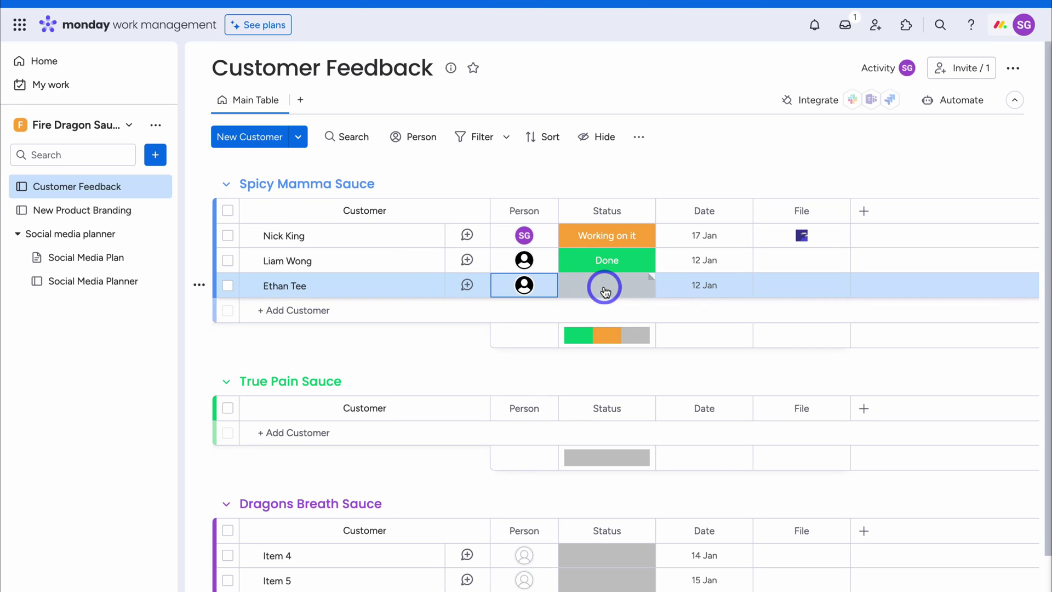
Set the third customer's Status to Working on it
left_click(613, 210)
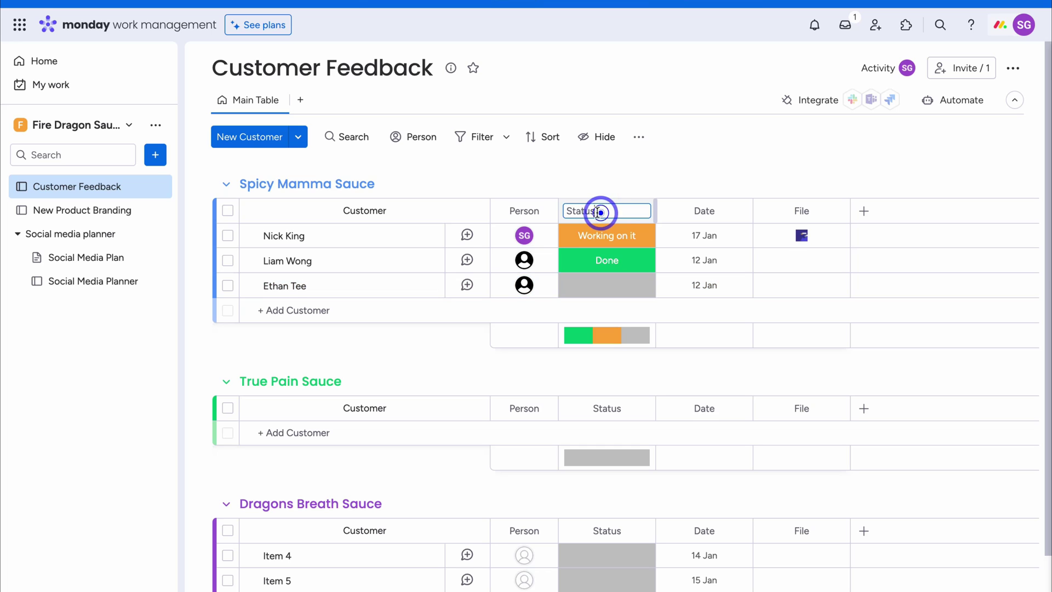
left_click(520, 213)
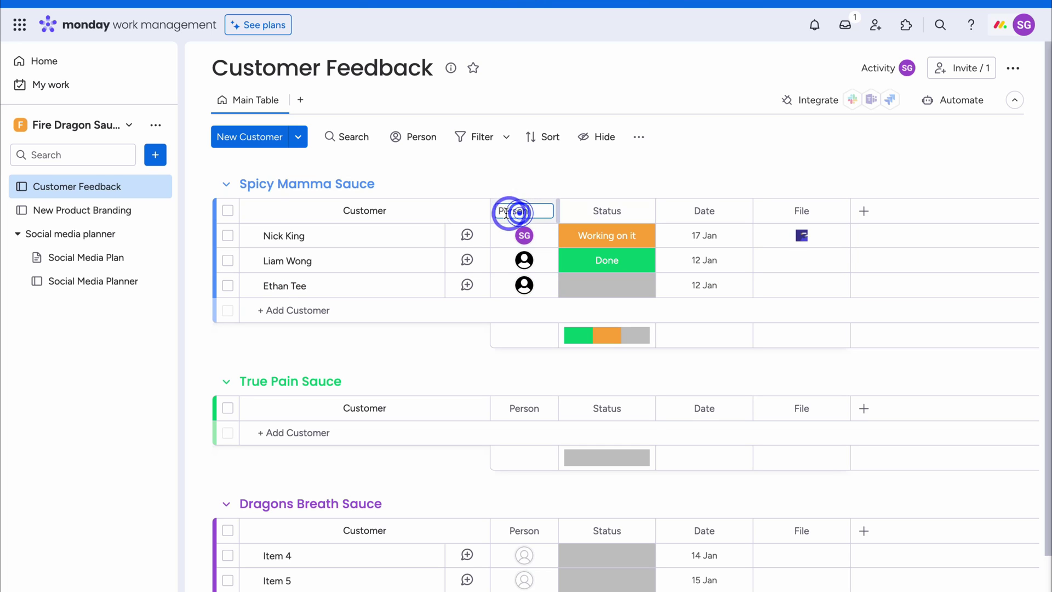
left_click(605, 286)
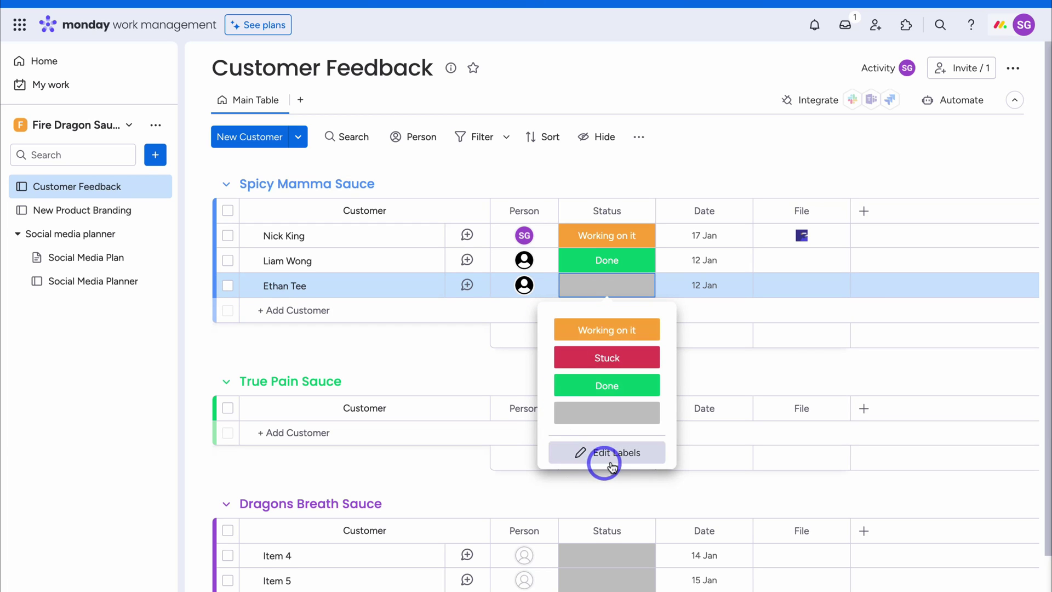
left_click(610, 330)
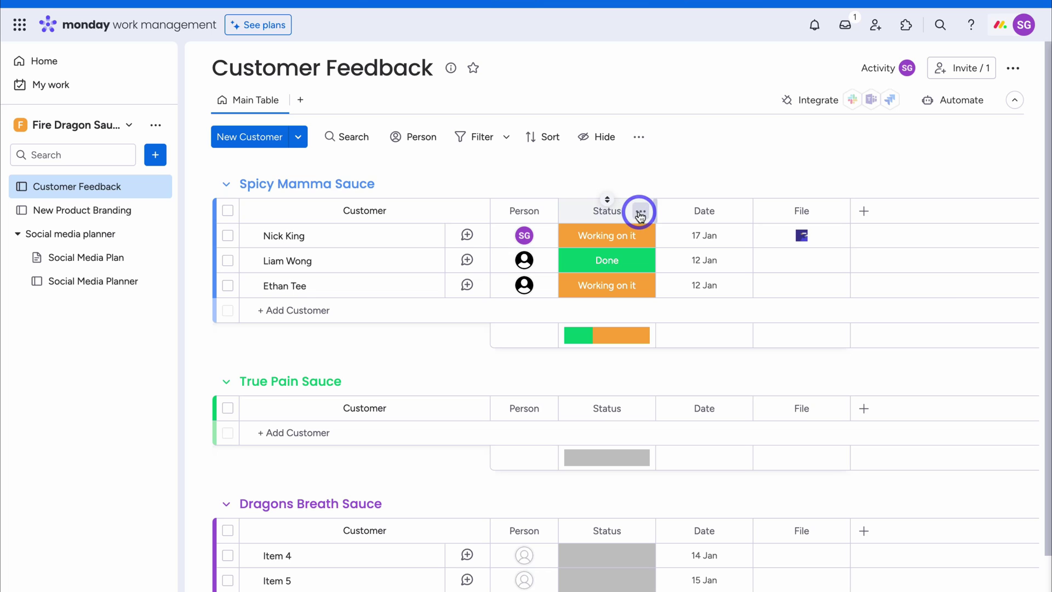
left_click(640, 215)
mouse_move(683, 217)
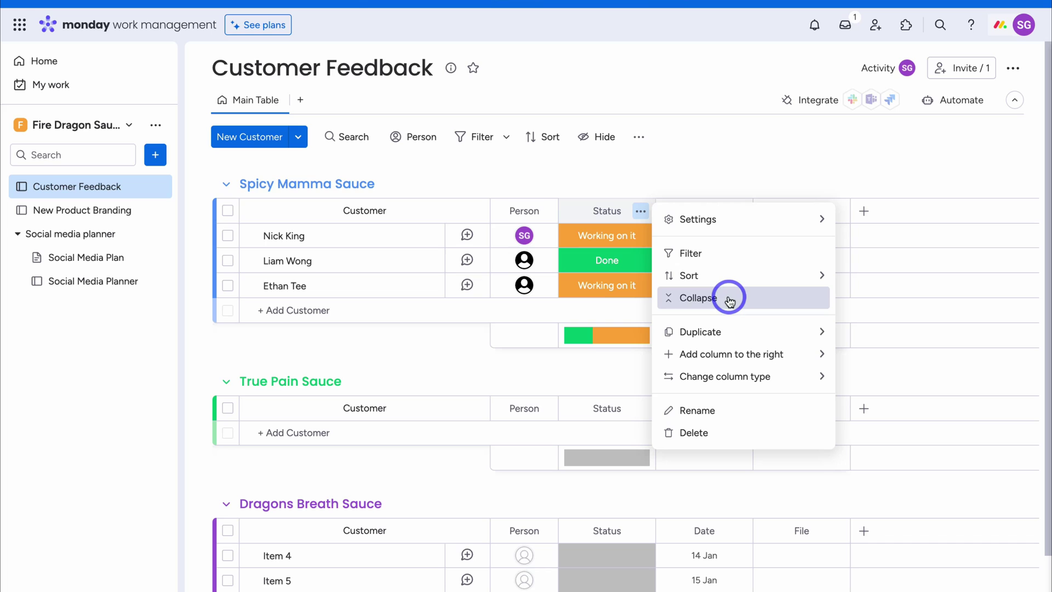
mouse_move(741, 334)
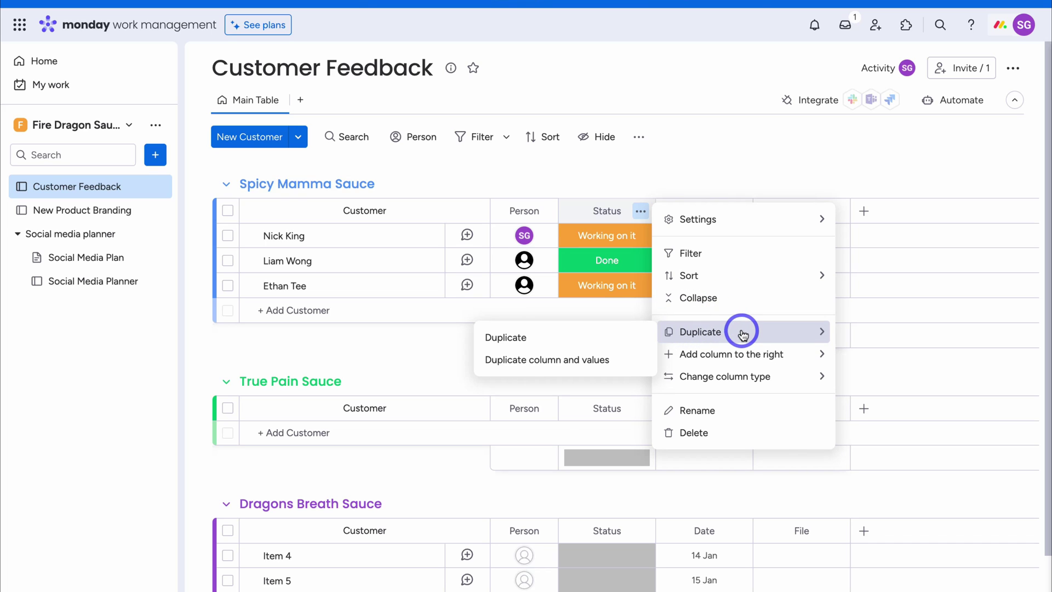
mouse_move(707, 353)
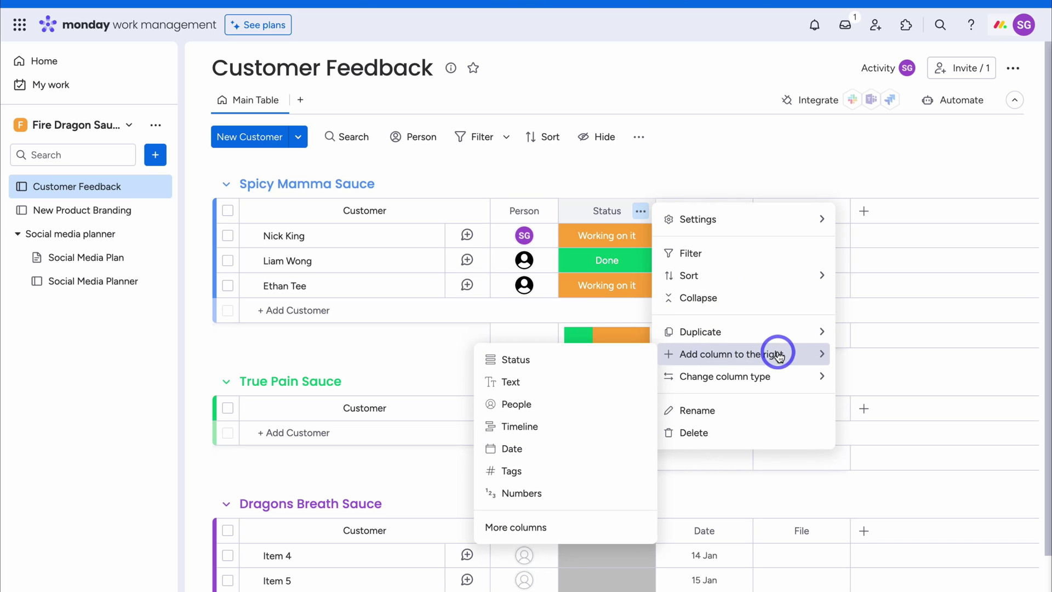
mouse_move(778, 383)
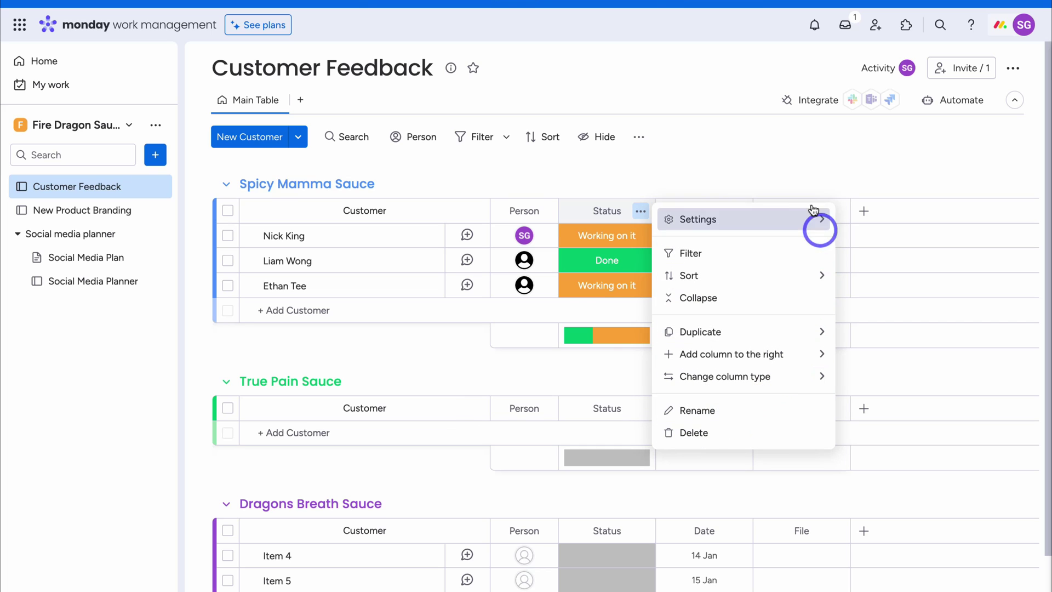
left_click(777, 162)
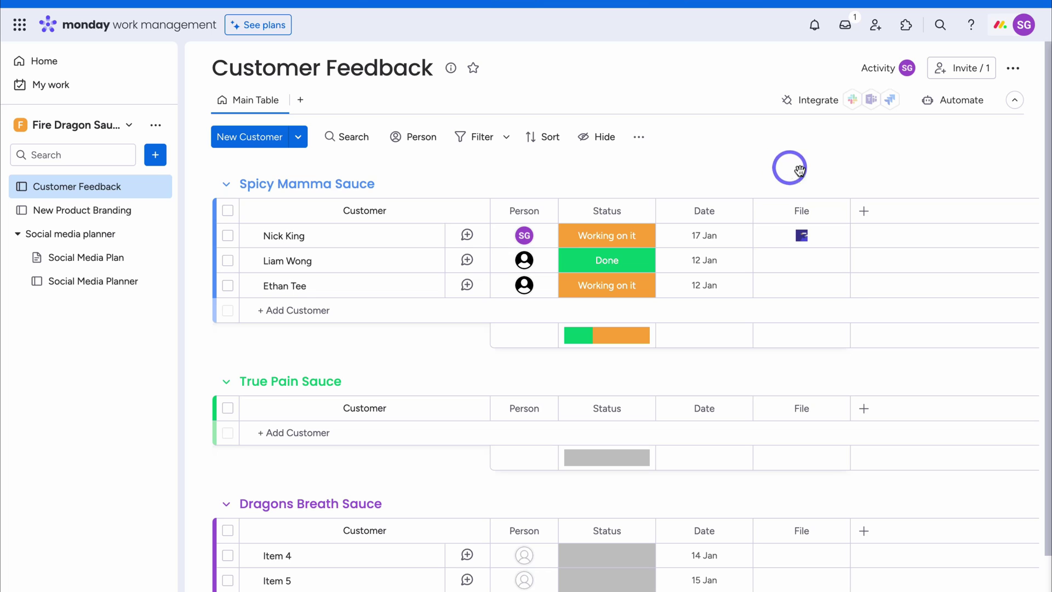
Add a Text column after the File column and rename it Feedback
left_click(865, 213)
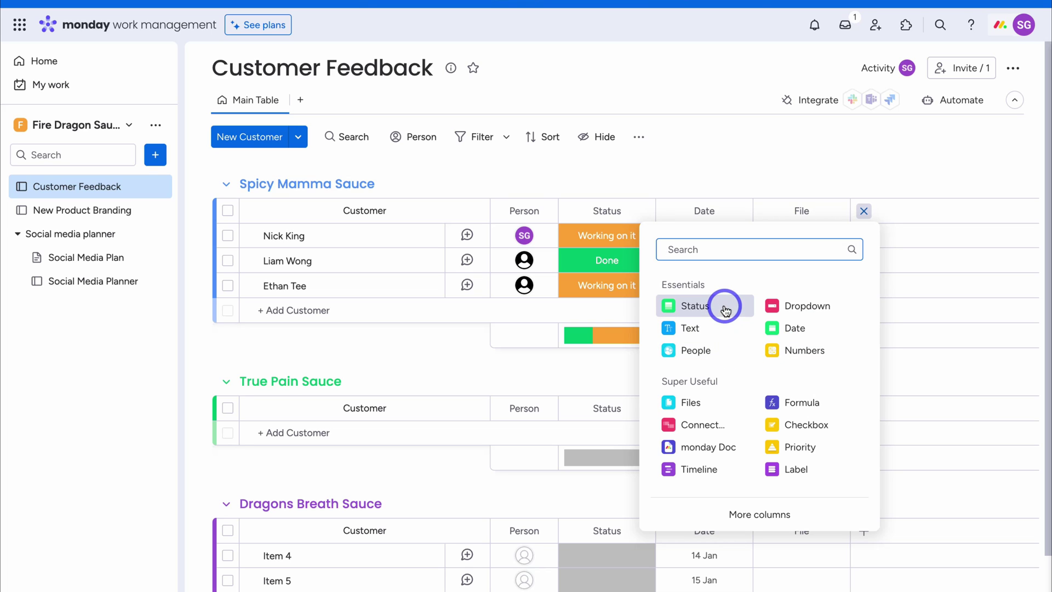
left_click(698, 337)
left_click(901, 212)
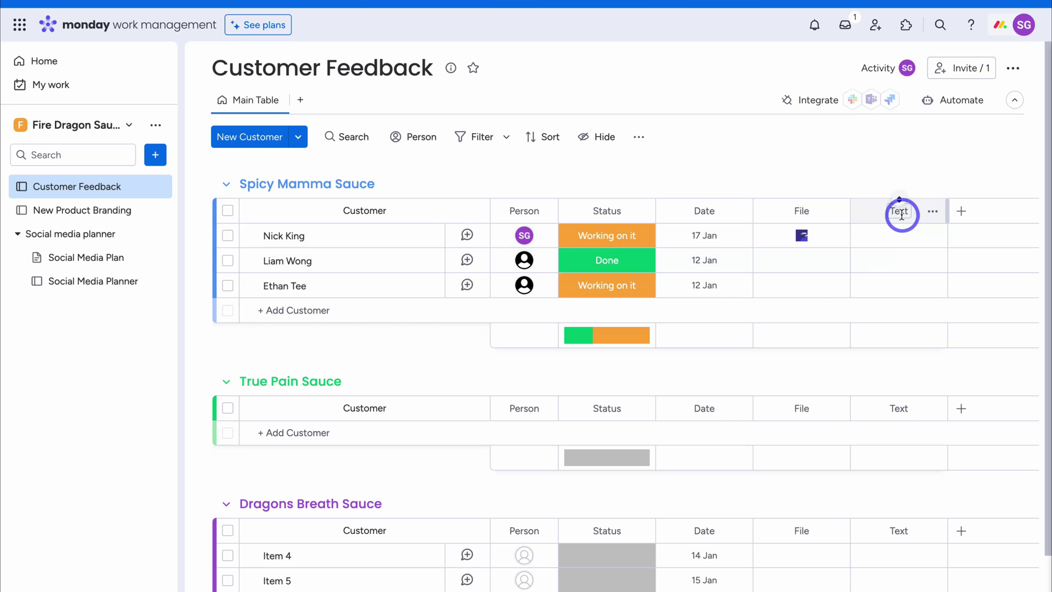
left_click_drag(903, 210, 860, 211)
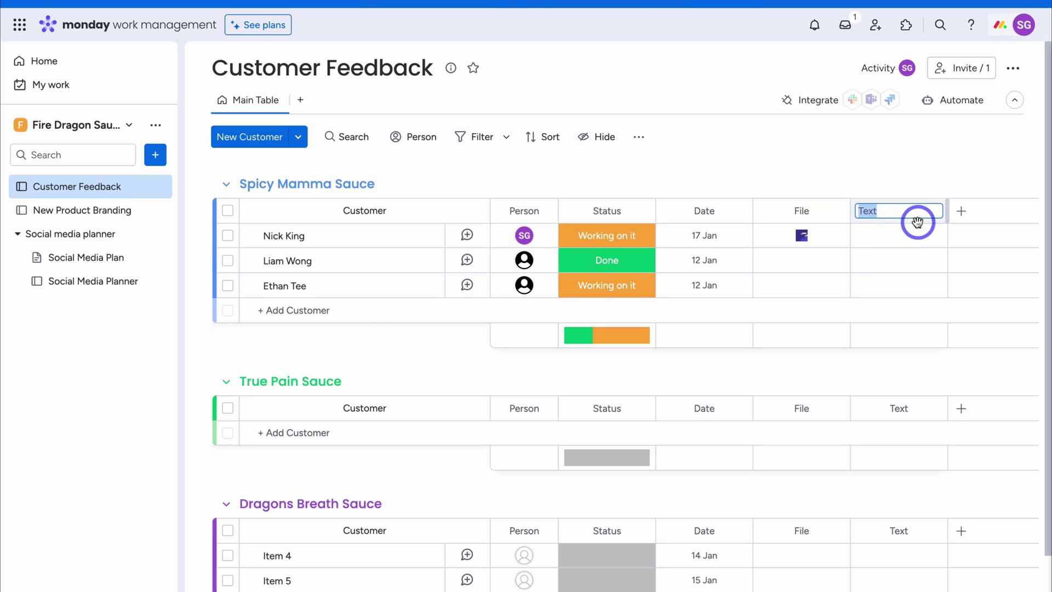
type("Feedback")
left_click(917, 239)
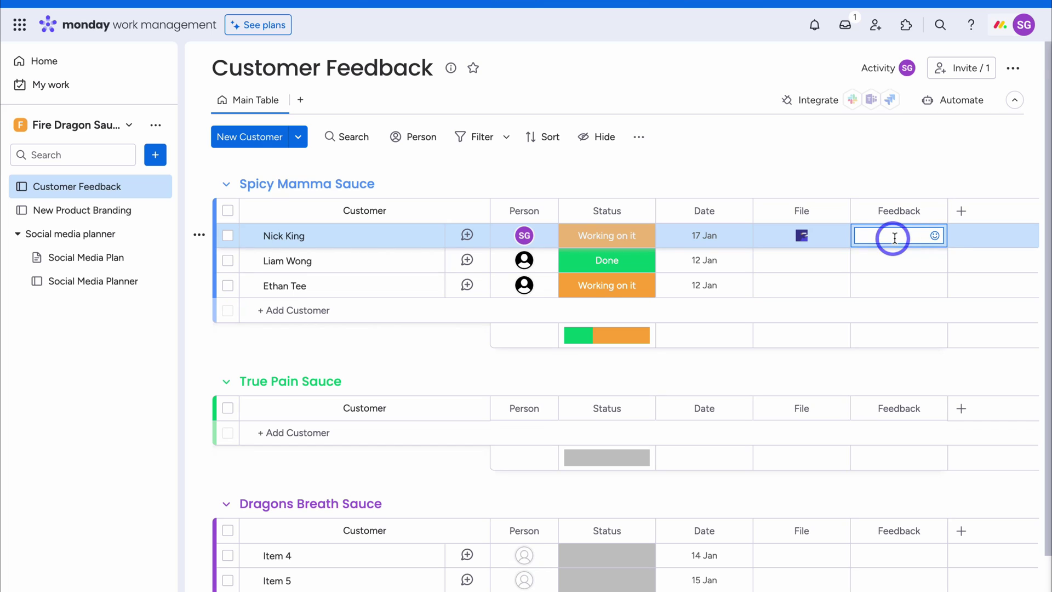
left_click(964, 212)
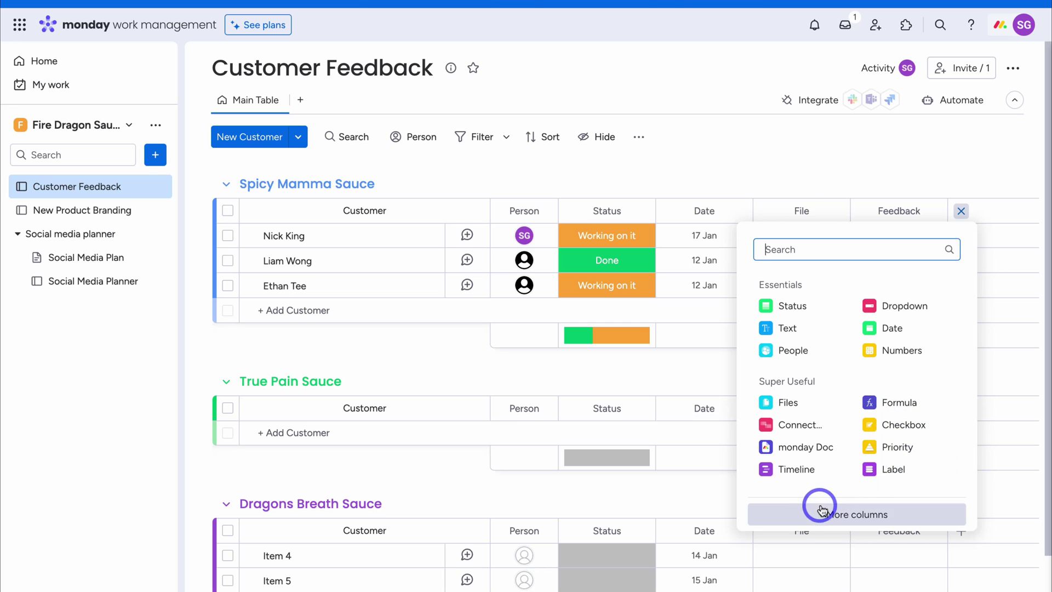
Add an Email column from the Board Power-Up section of the full column catalogue
left_click(910, 517)
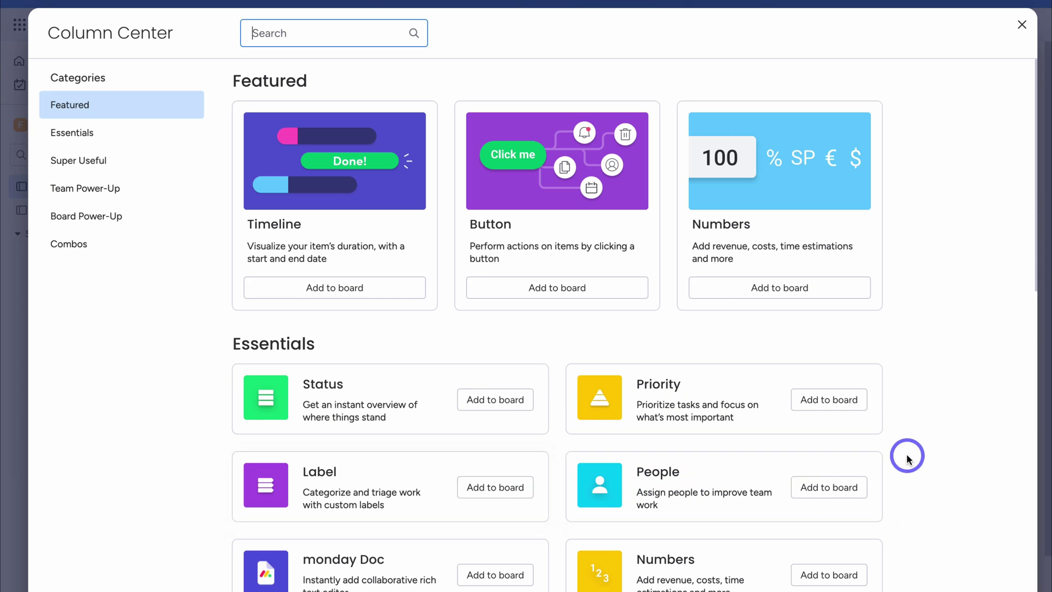
scroll(908, 454, "down", 10)
scroll(906, 457, "down", 3)
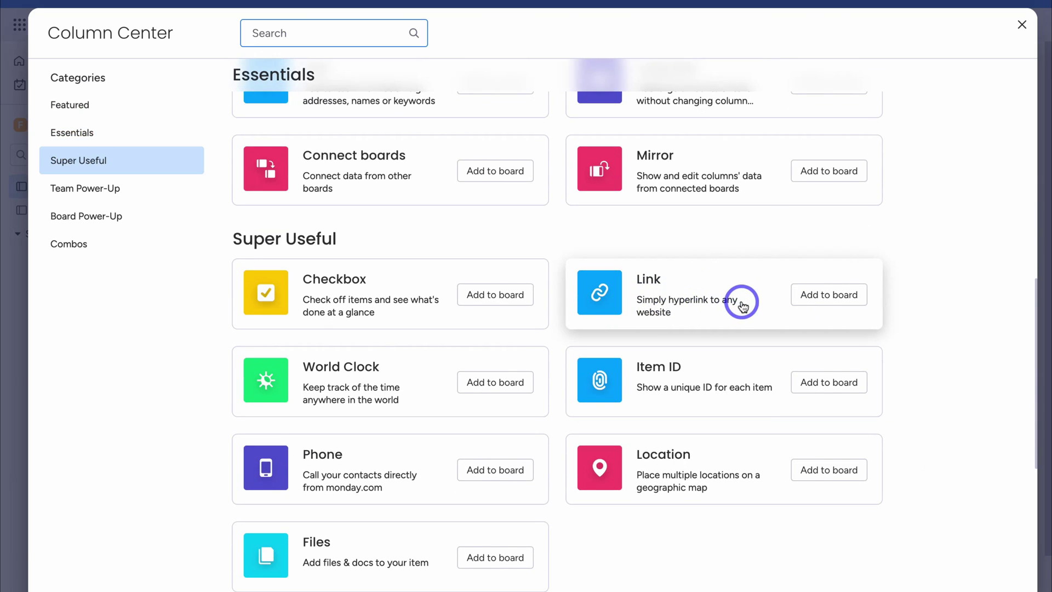
scroll(740, 299, "down", 1)
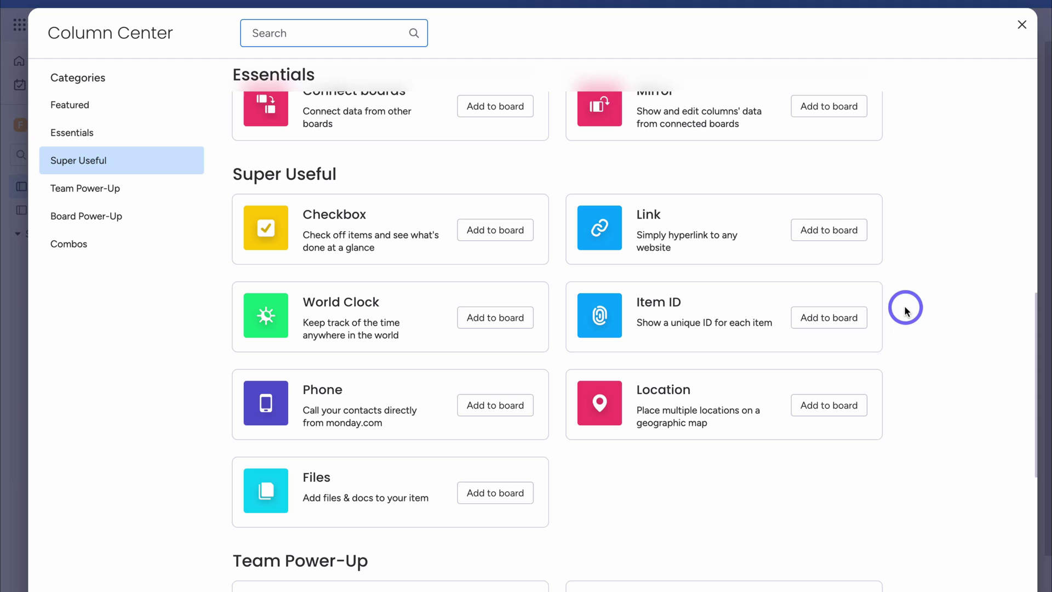
scroll(916, 317, "down", 6)
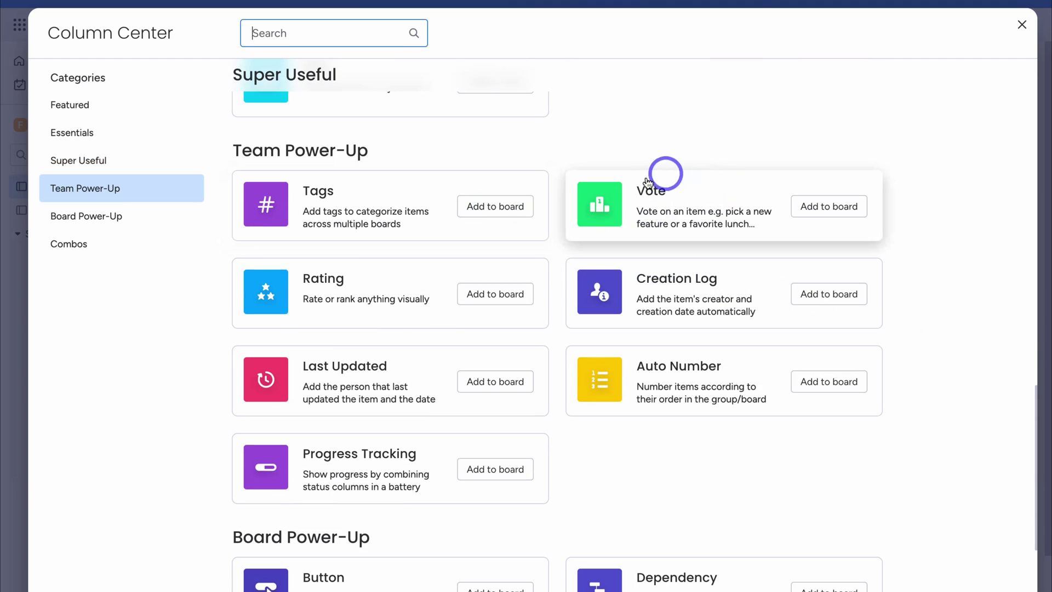
scroll(761, 215, "down", 4)
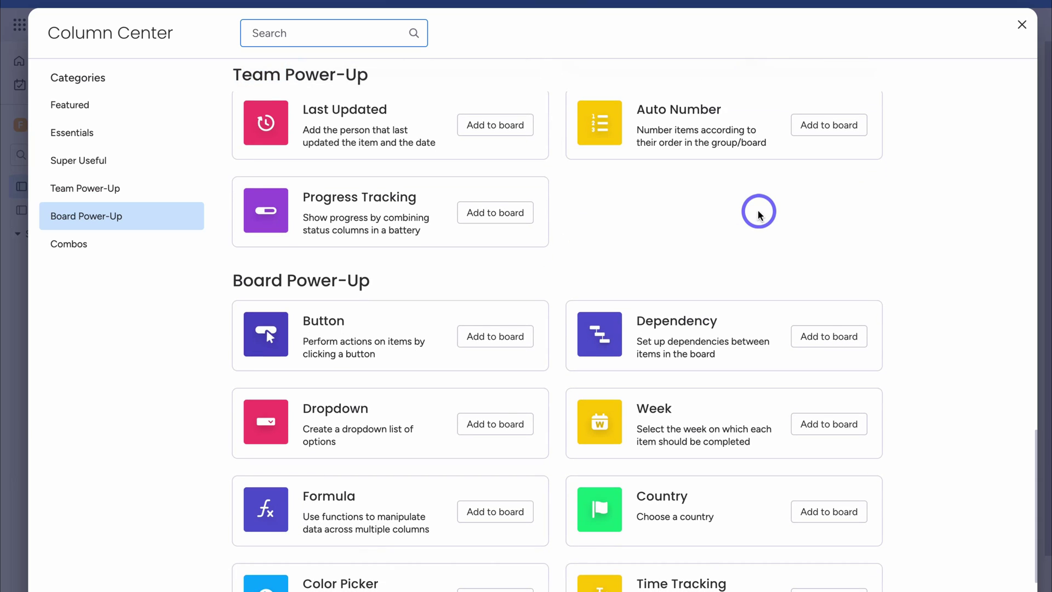
scroll(759, 214, "down", 6)
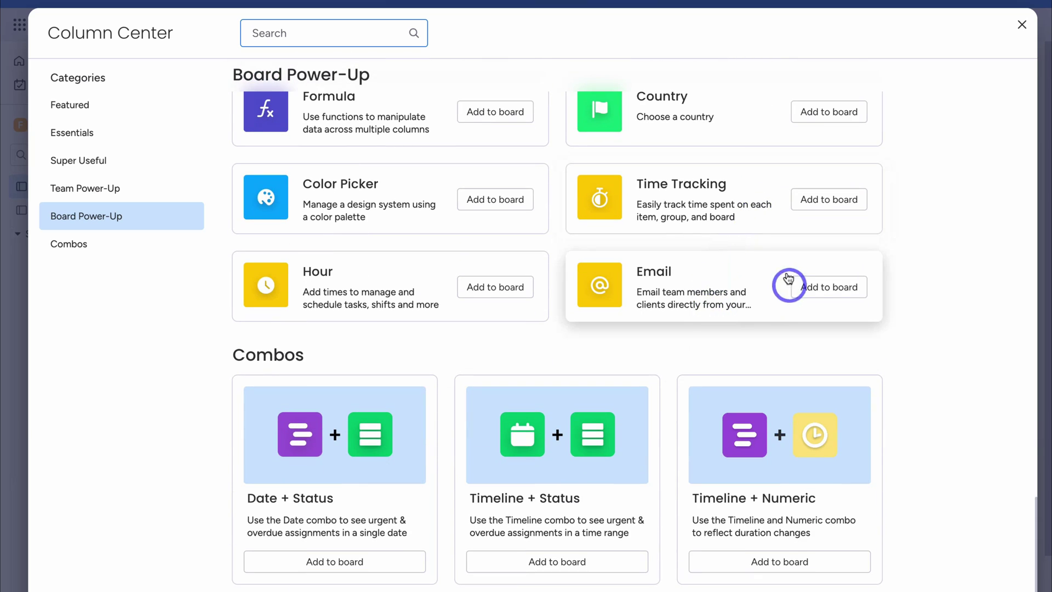
left_click(820, 297)
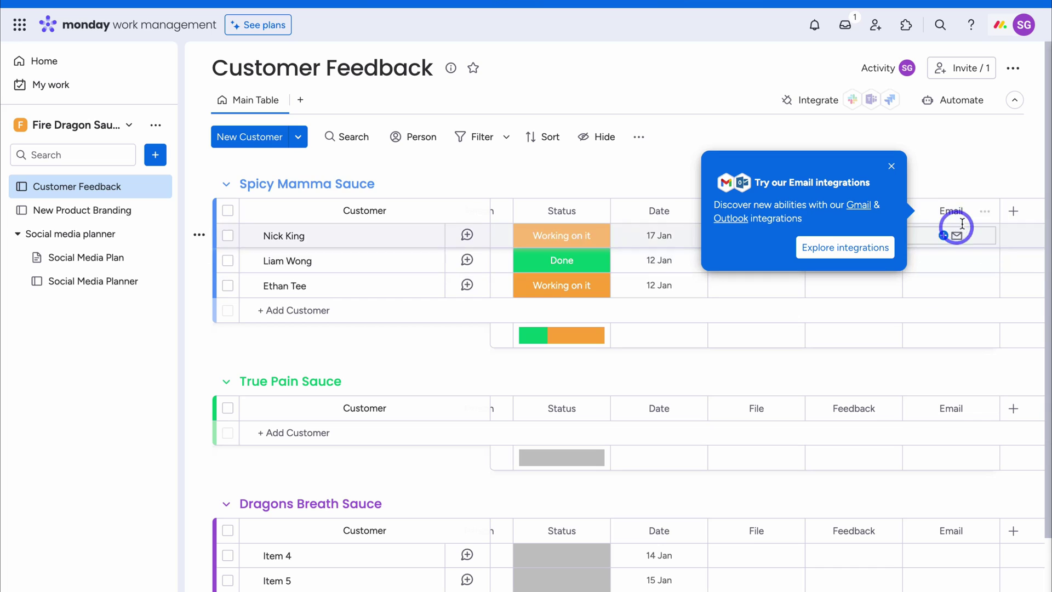
Paste the feedback comment into the first customer's Feedback cell
left_click(890, 167)
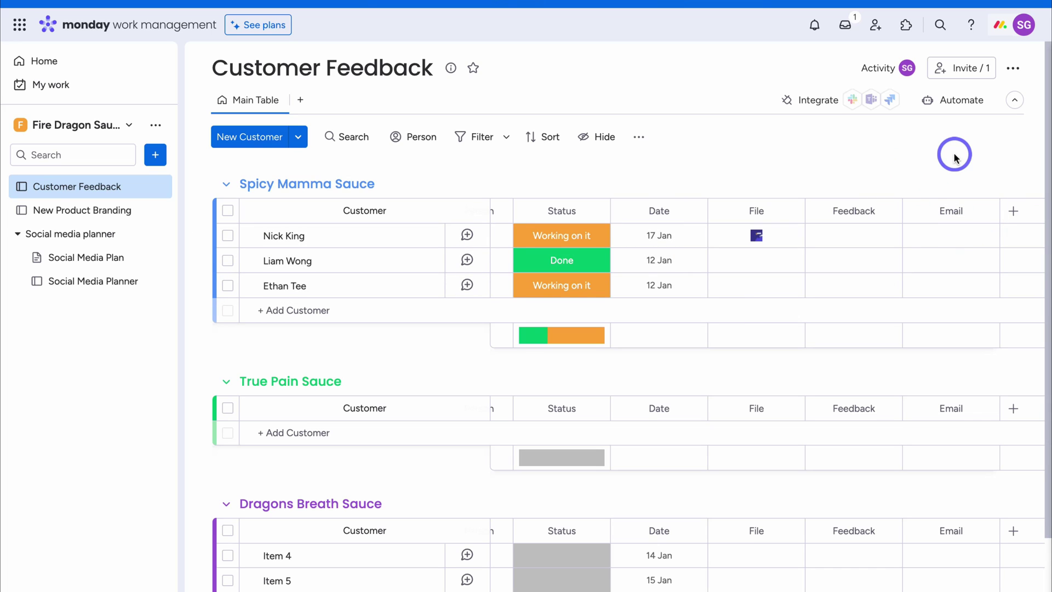
left_click(843, 234)
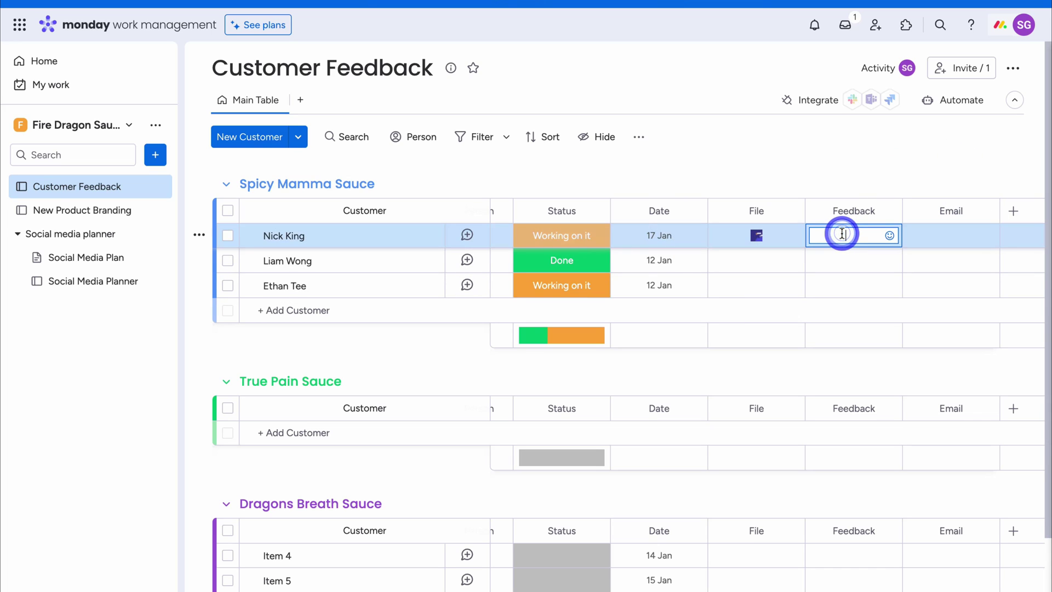
key("ctrl+v")
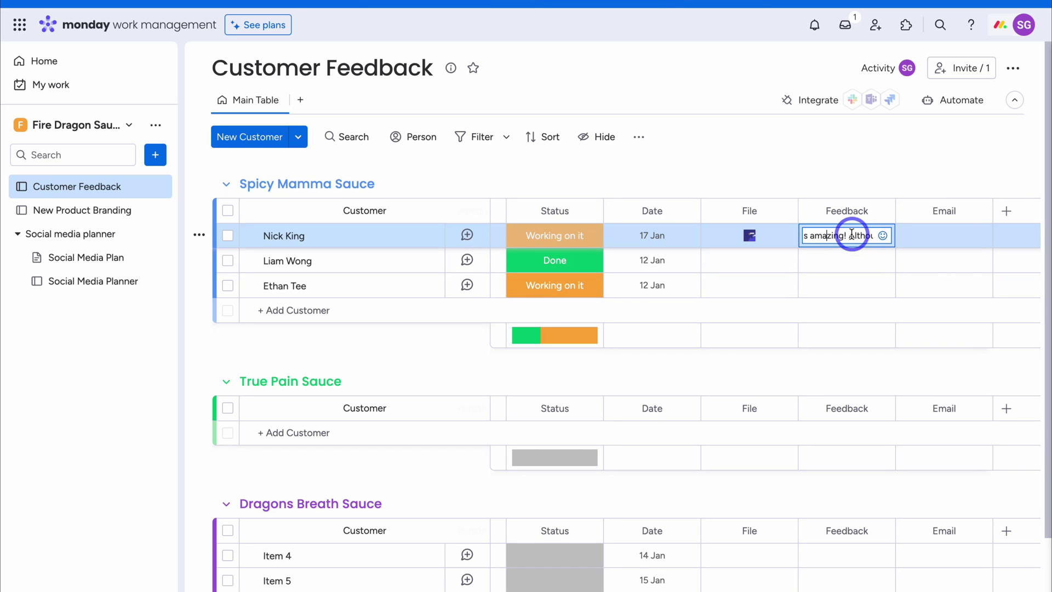
Paste the customer's email address into the first customer's Email cell
left_click(937, 235)
key("ctrl+v")
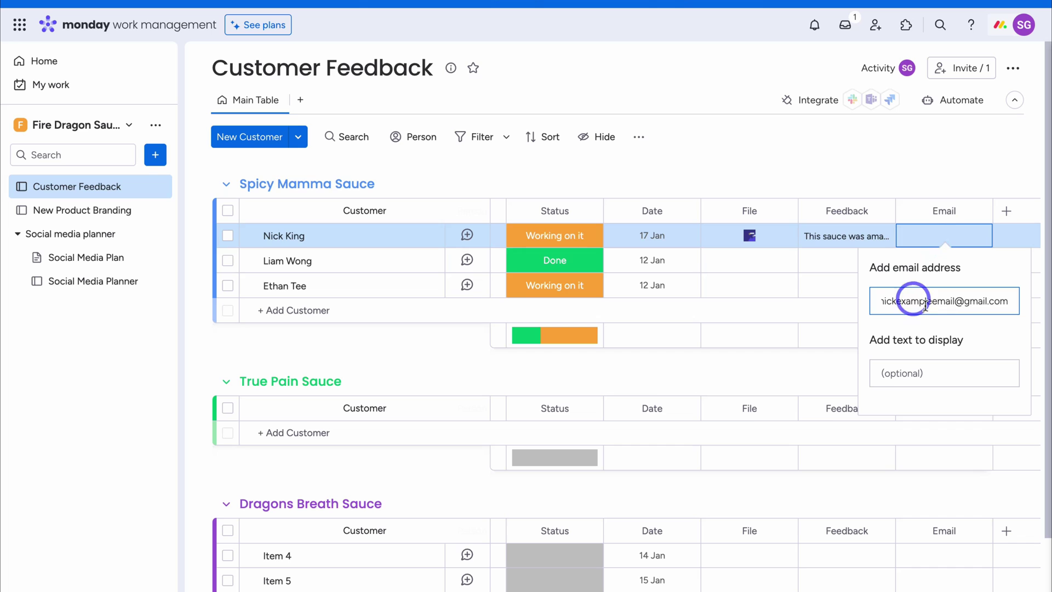
left_click(916, 171)
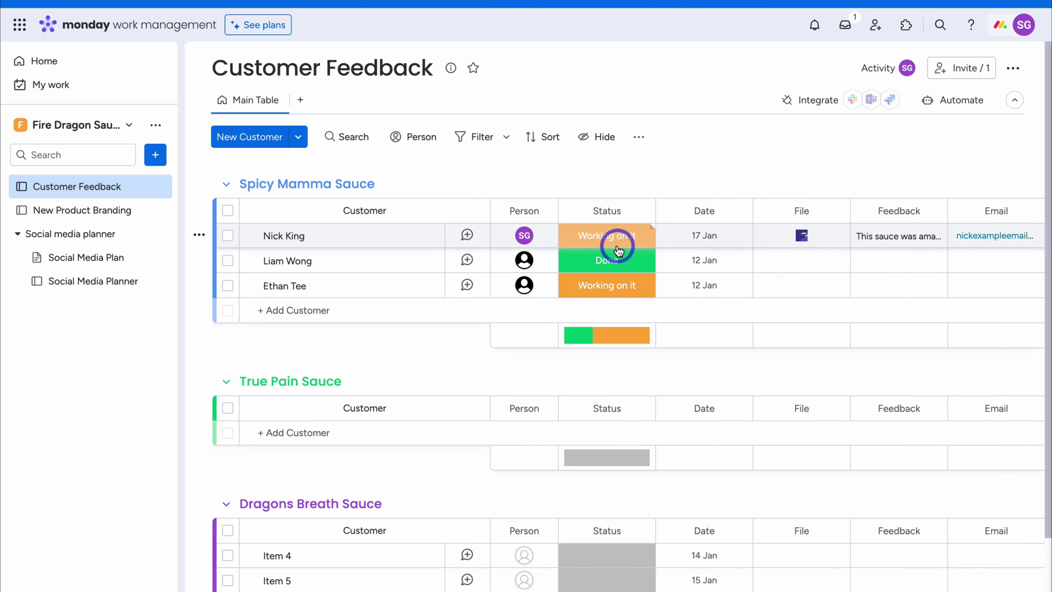
mouse_move(526, 236)
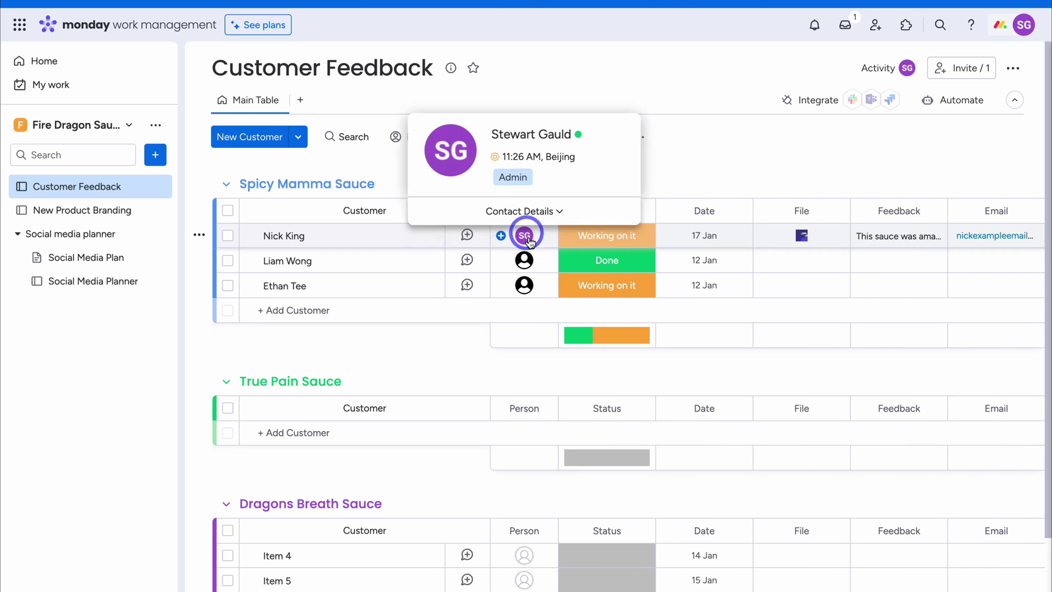
Post an update on the first customer about next-day discomfort, mentioning Everyone on this board
left_click(467, 234)
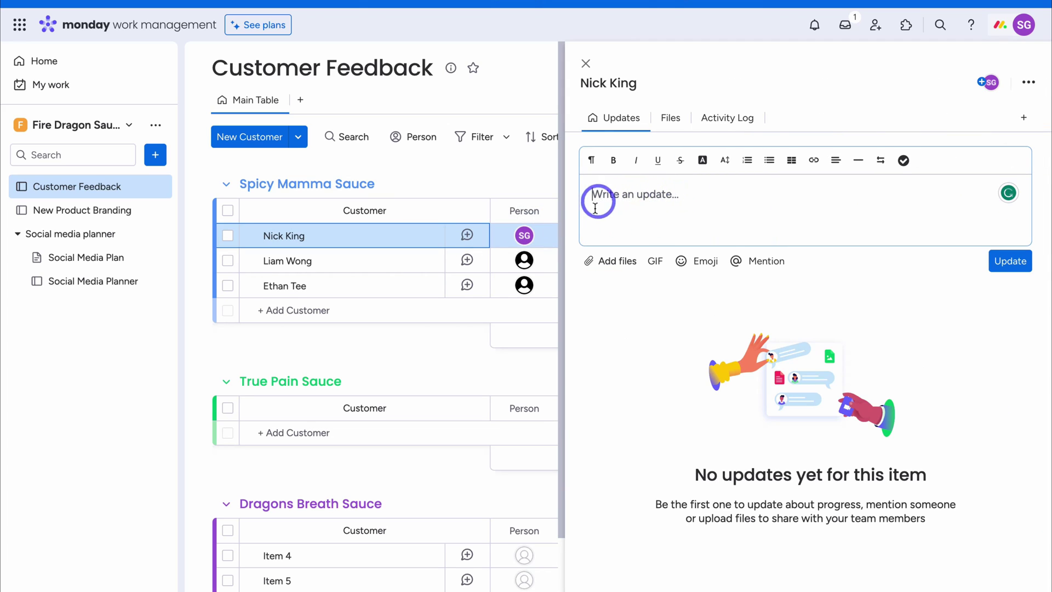
left_click(640, 201)
type("This customer loved the product! Although, he said the next day he always felt average! Maybe we should mention that the chili type can cause some discomfort the next day?")
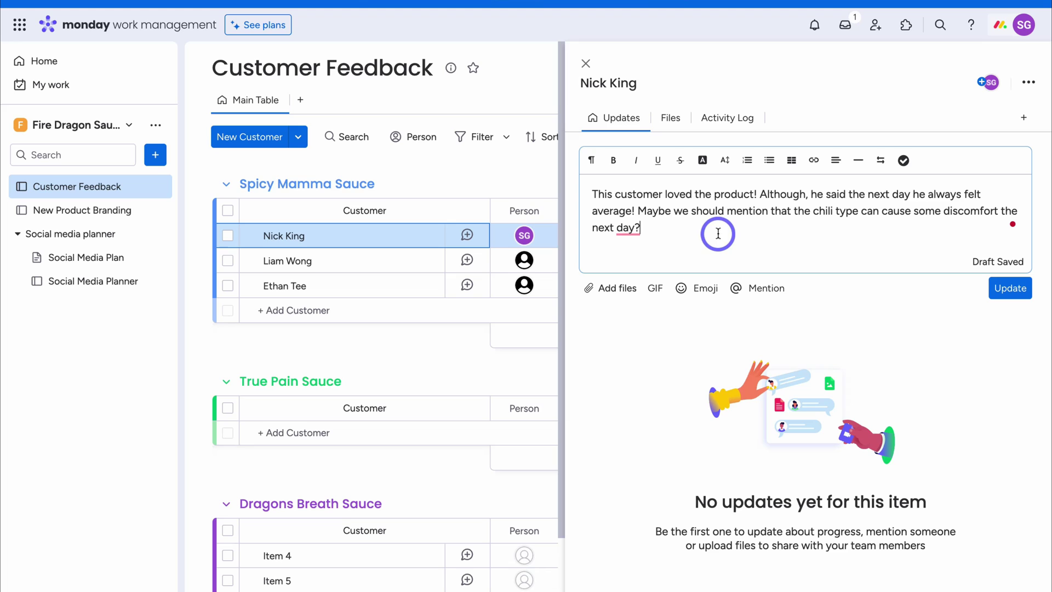
left_click(763, 287)
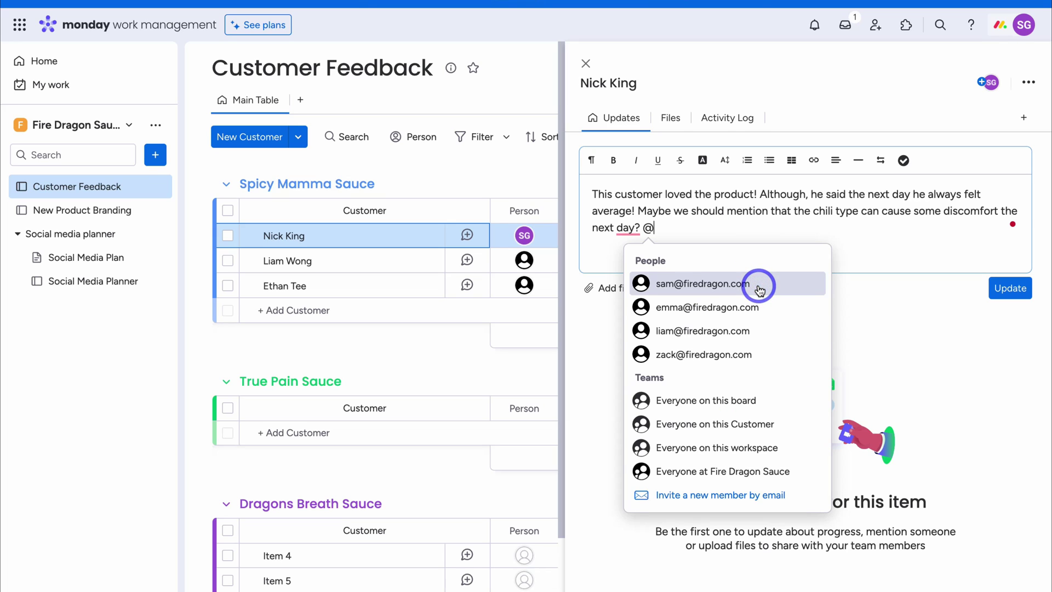
left_click(751, 400)
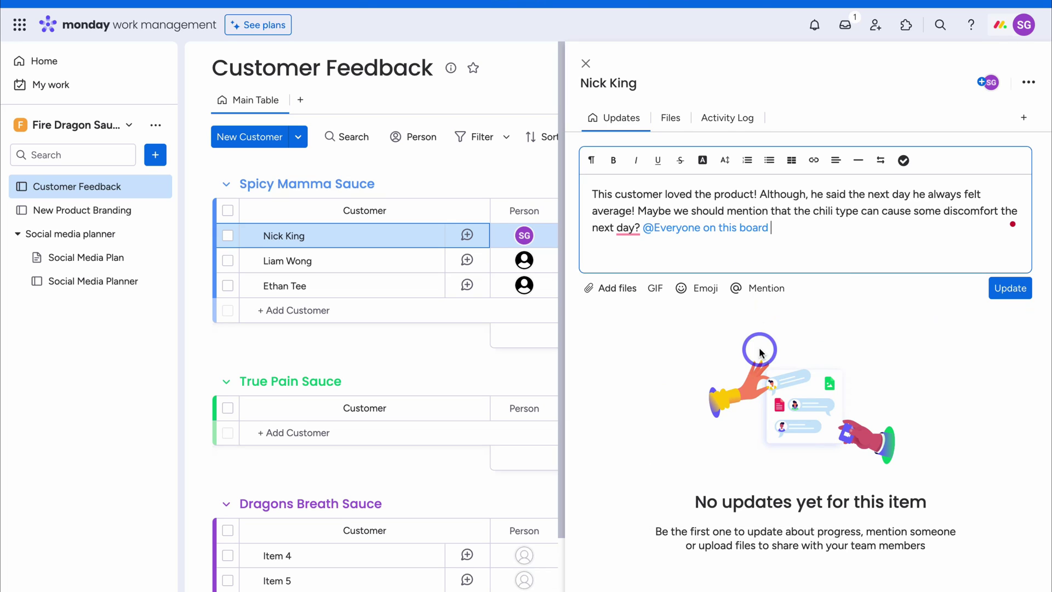
left_click(1009, 290)
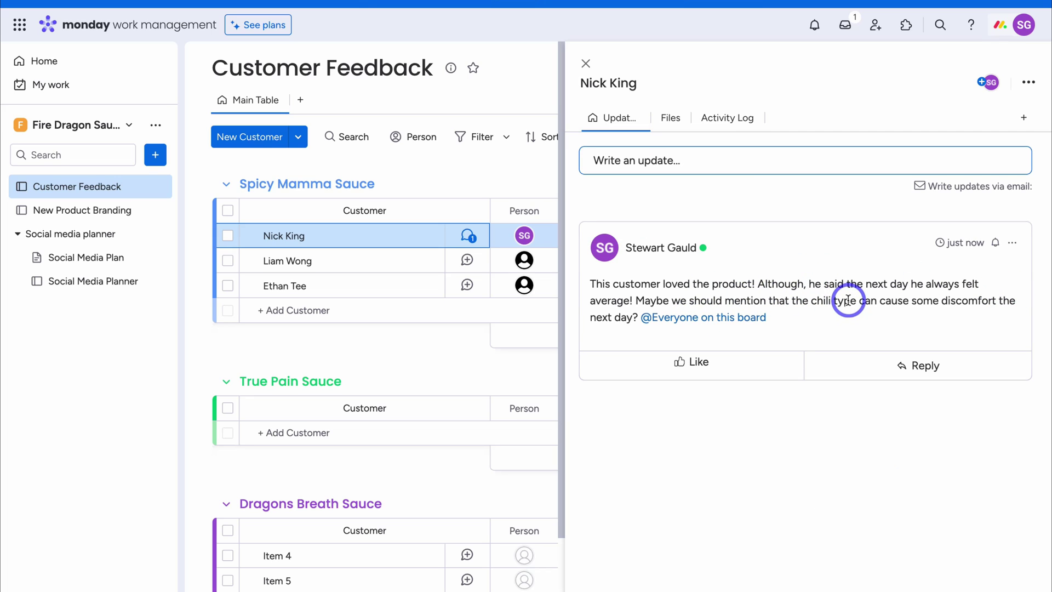
left_click(586, 64)
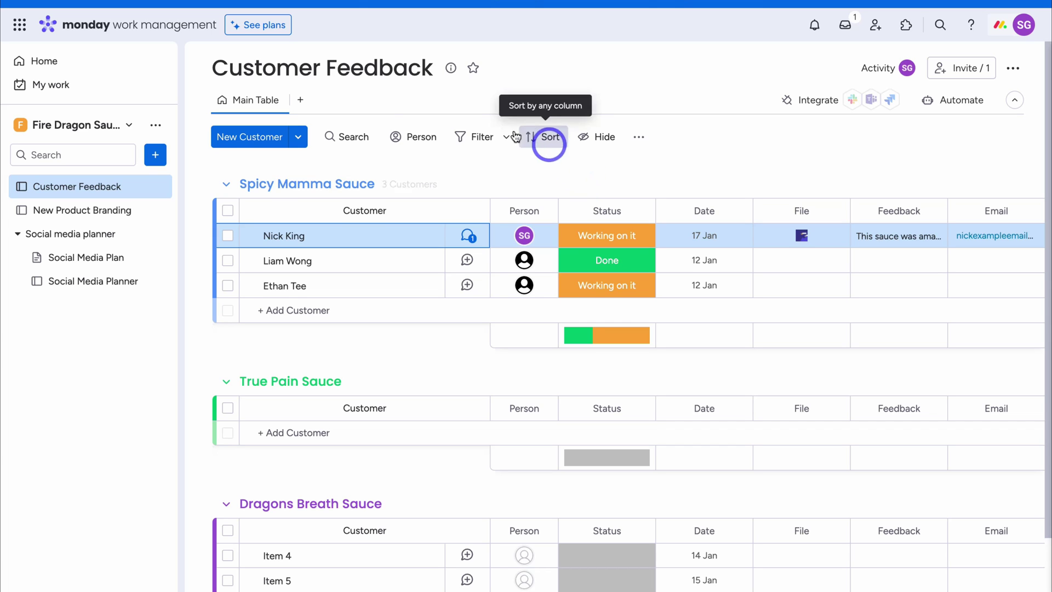
Add a Kanban view and move one customer card from Working on it to Stuck
left_click(302, 102)
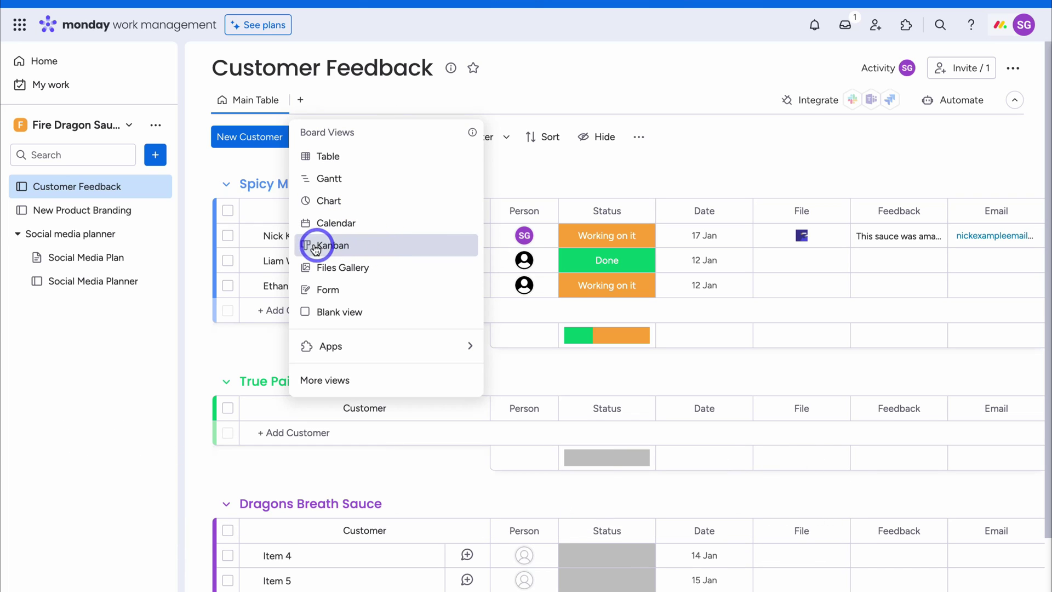
left_click(380, 248)
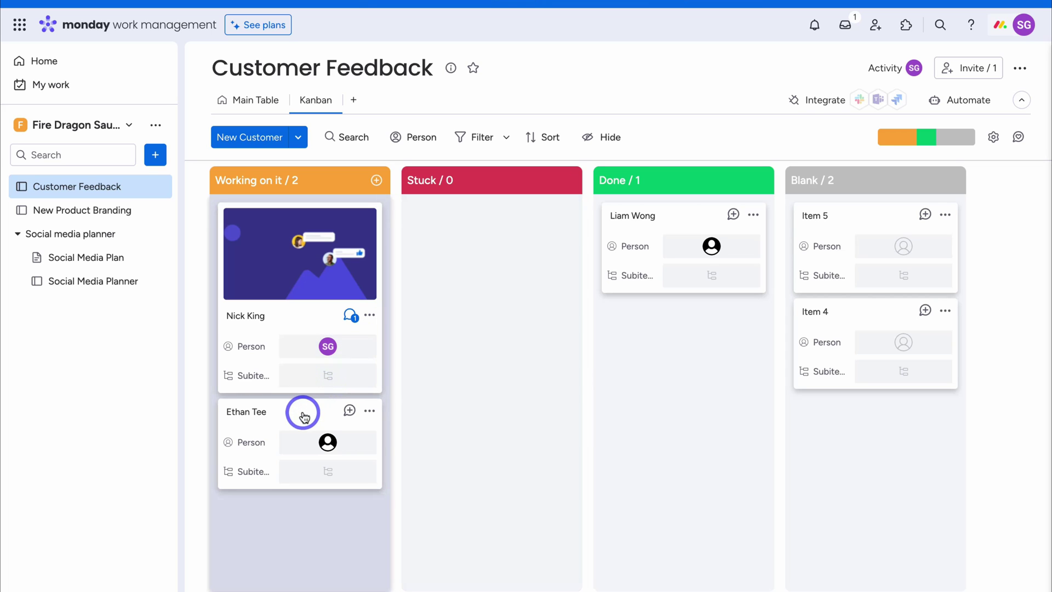
left_click_drag(305, 417, 493, 244)
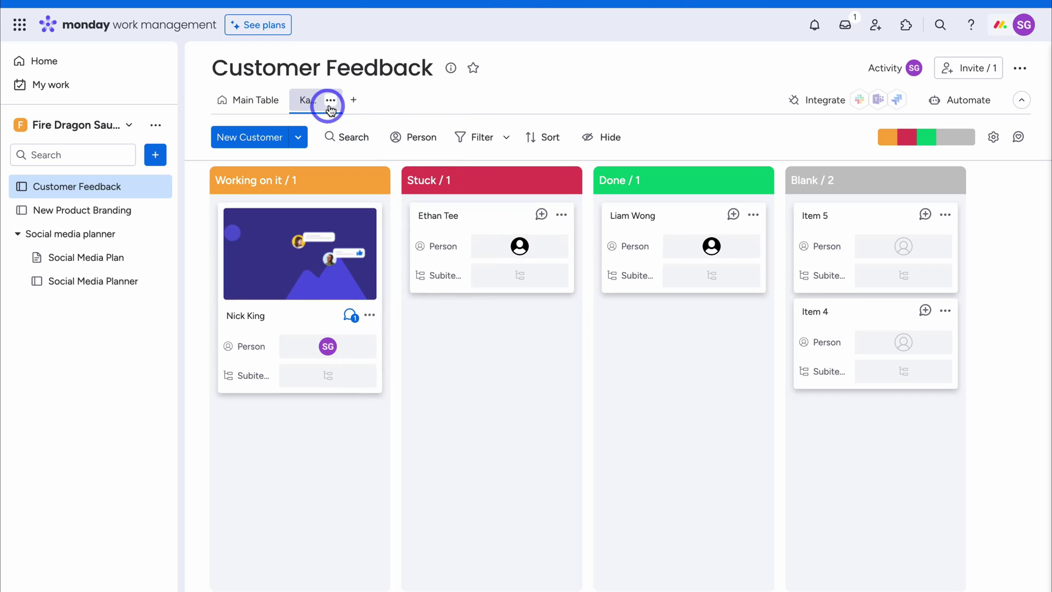
Look through the Kanban view's options menu and close it unchanged
left_click(330, 101)
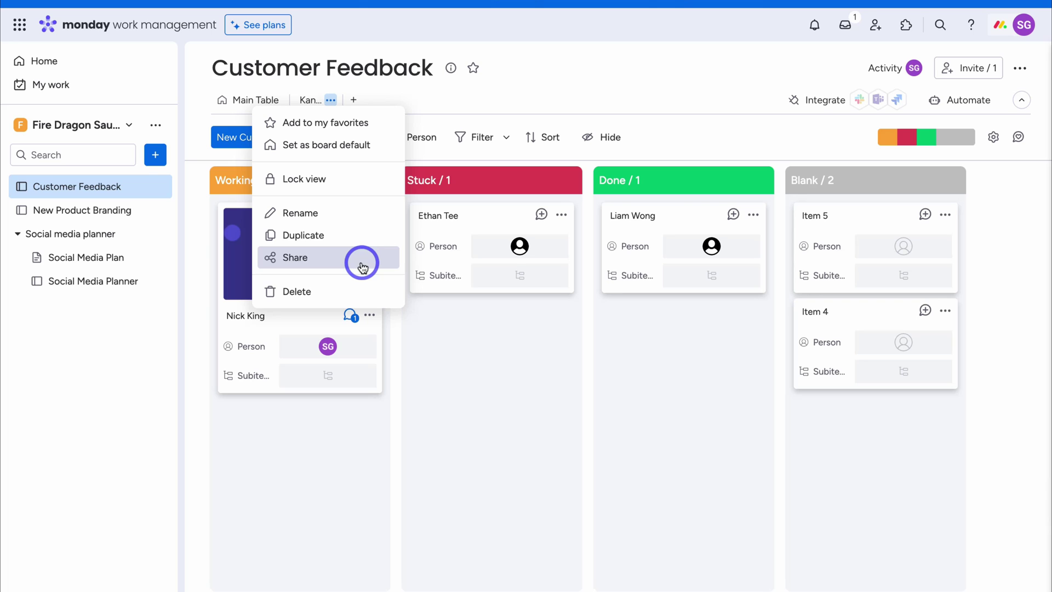
left_click(470, 325)
left_click(354, 101)
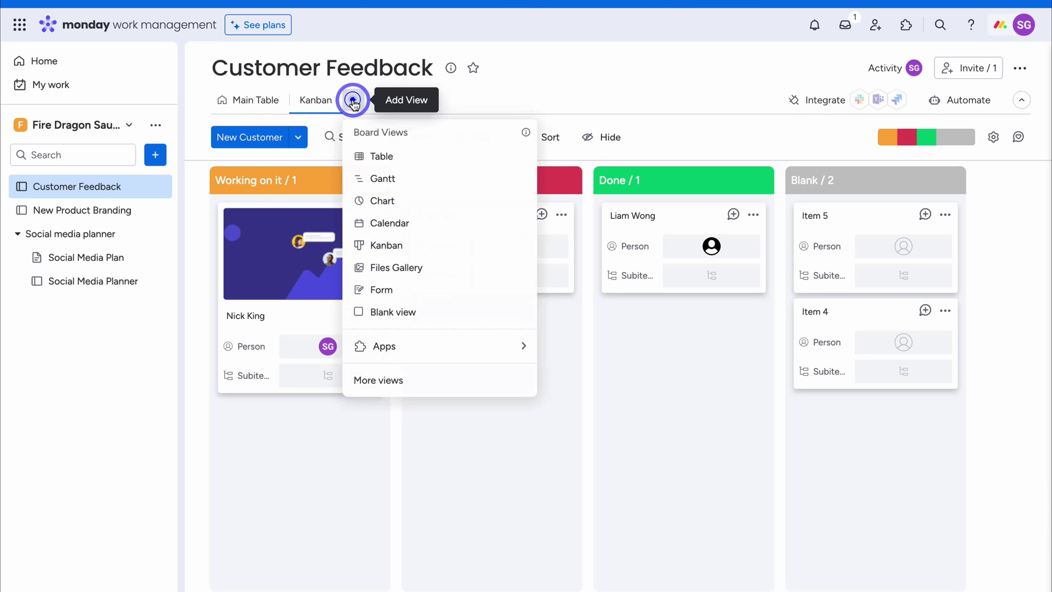
Add a Form view and create the board's first WorkForm
left_click(437, 289)
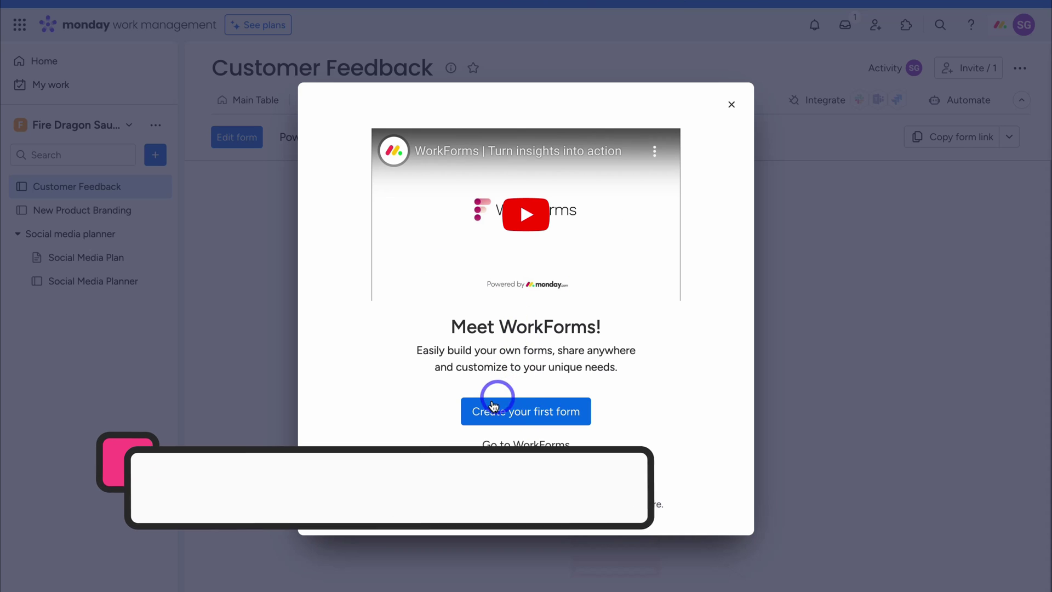
left_click(535, 418)
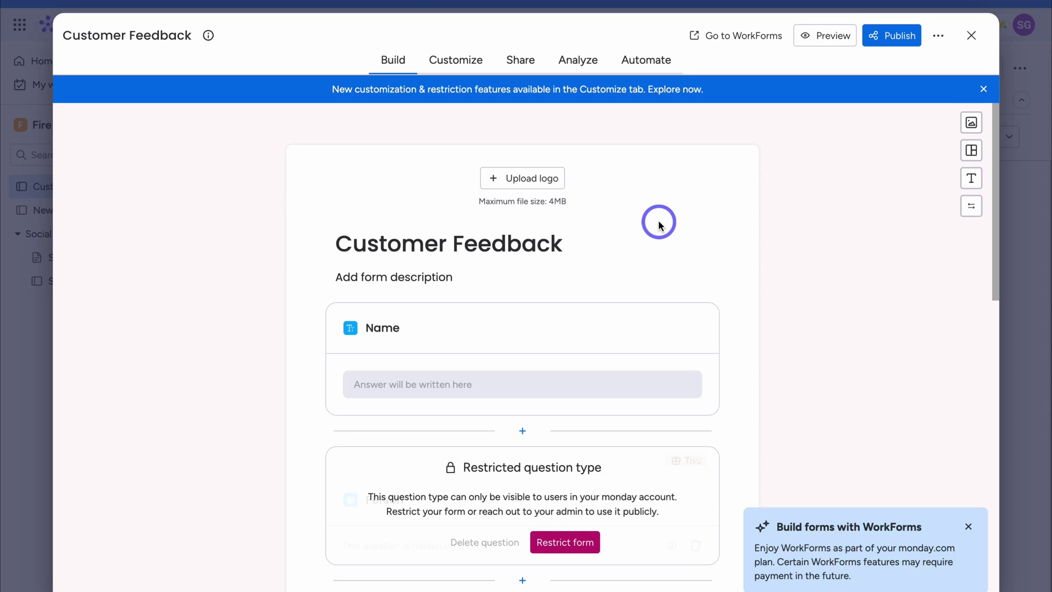
Check the form title and description, then hide the Status question from the form
left_click(552, 241)
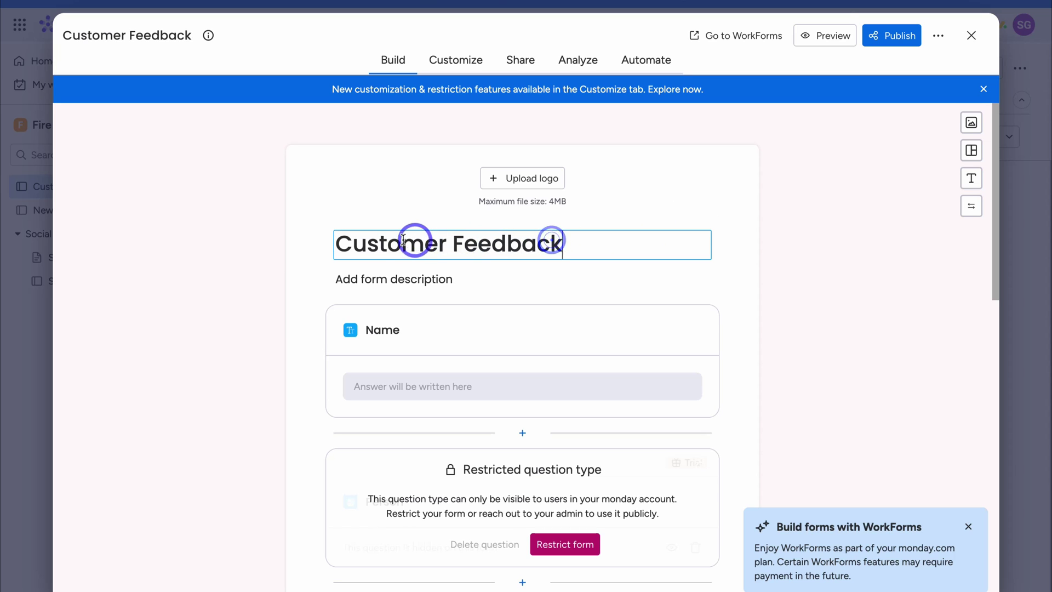
left_click_drag(567, 243, 343, 243)
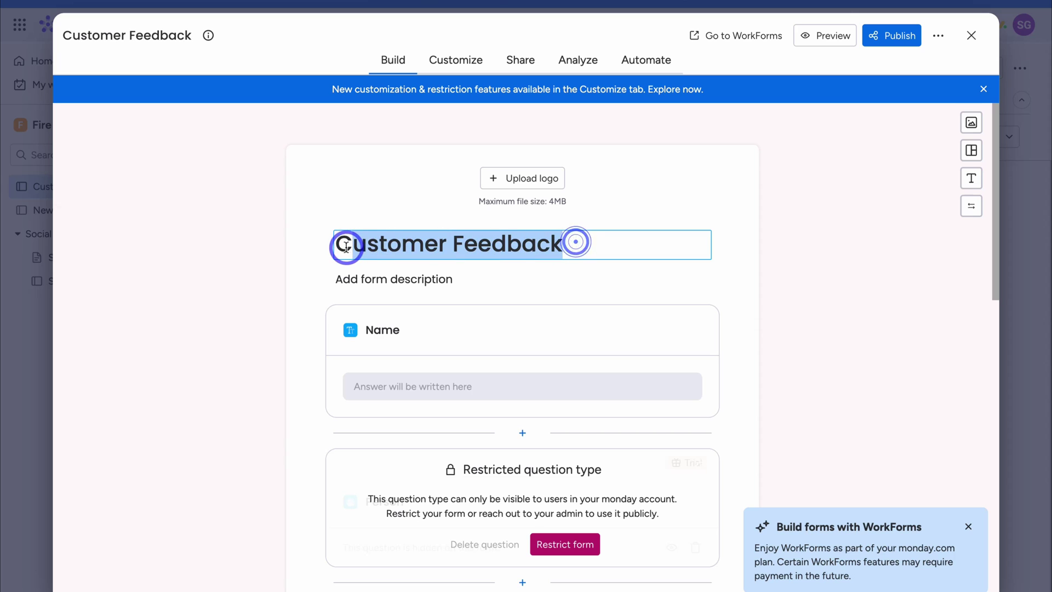
left_click(422, 277)
scroll(549, 263, "down", 3)
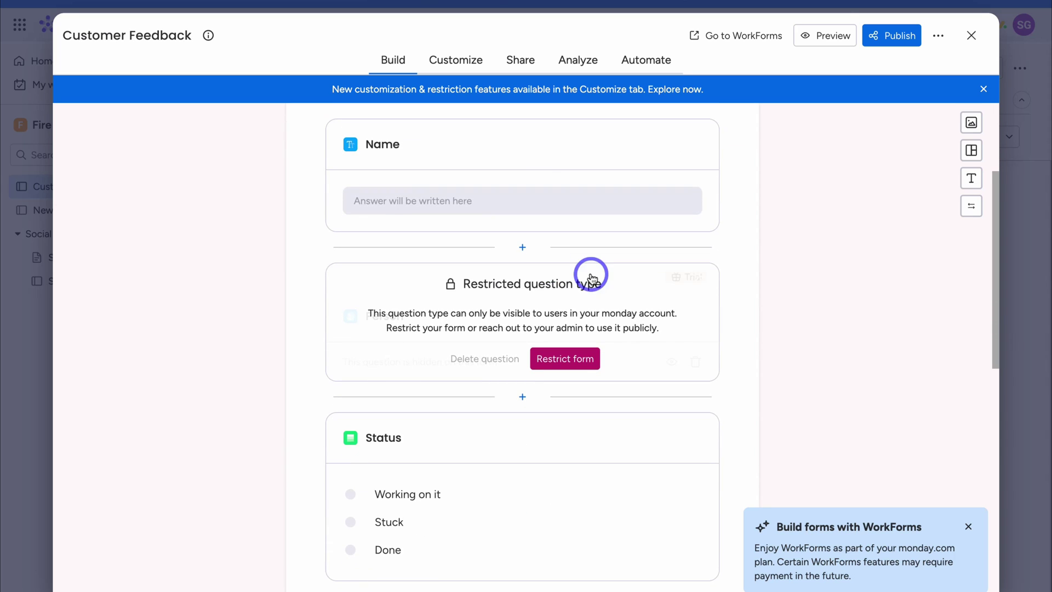
scroll(495, 219, "down", 3)
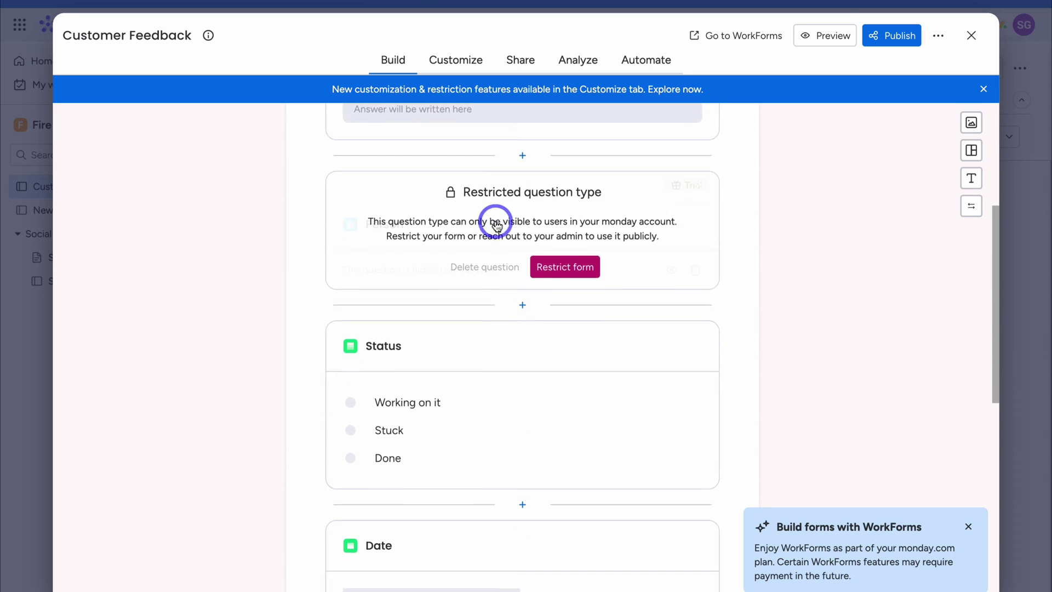
left_click(498, 234)
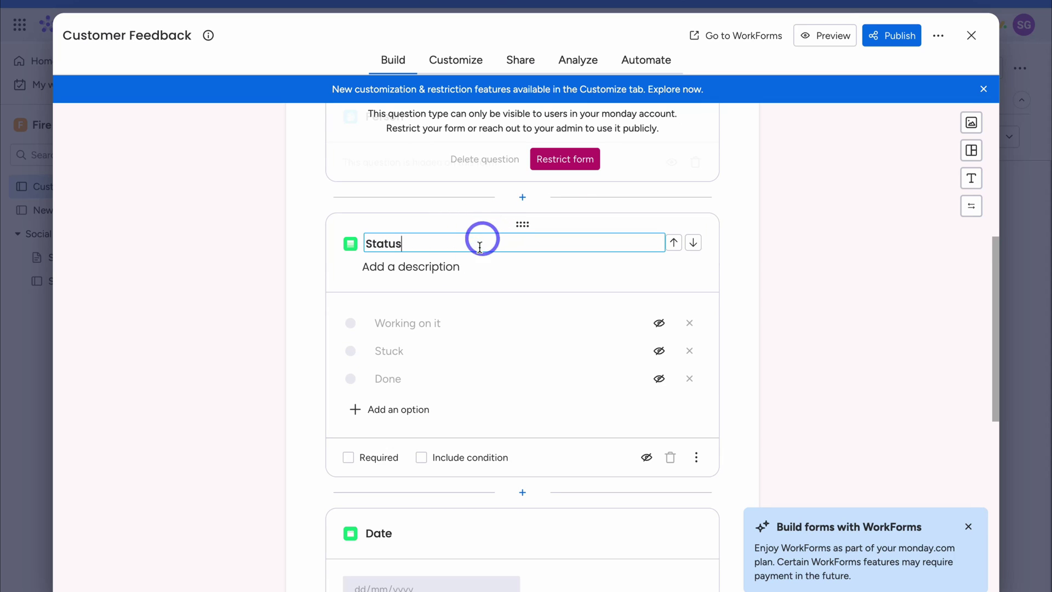
left_click(647, 457)
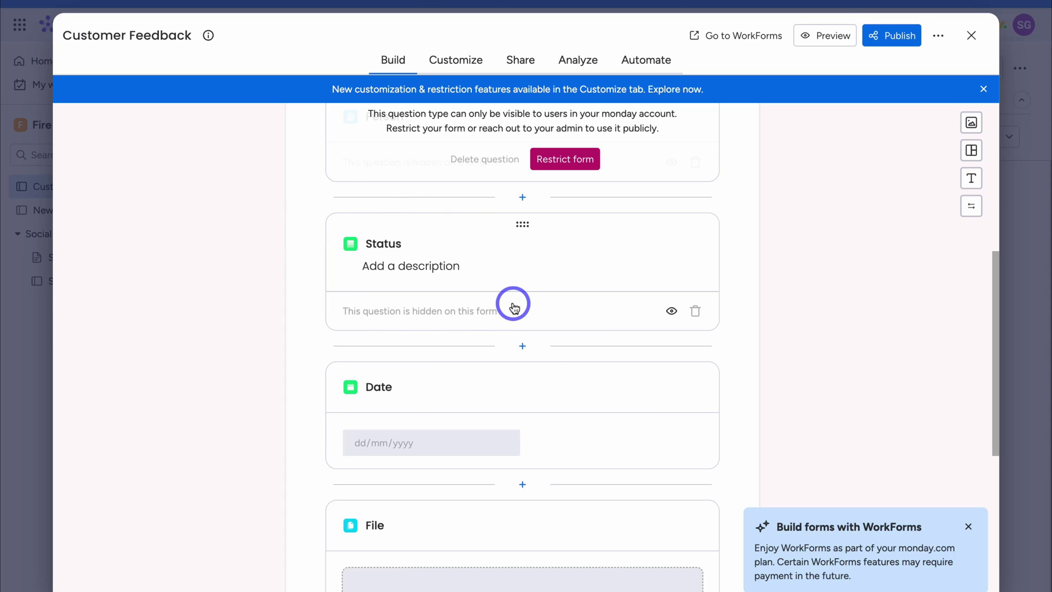
Hide the File question and move Email directly under Name
scroll(512, 304, "down", 5)
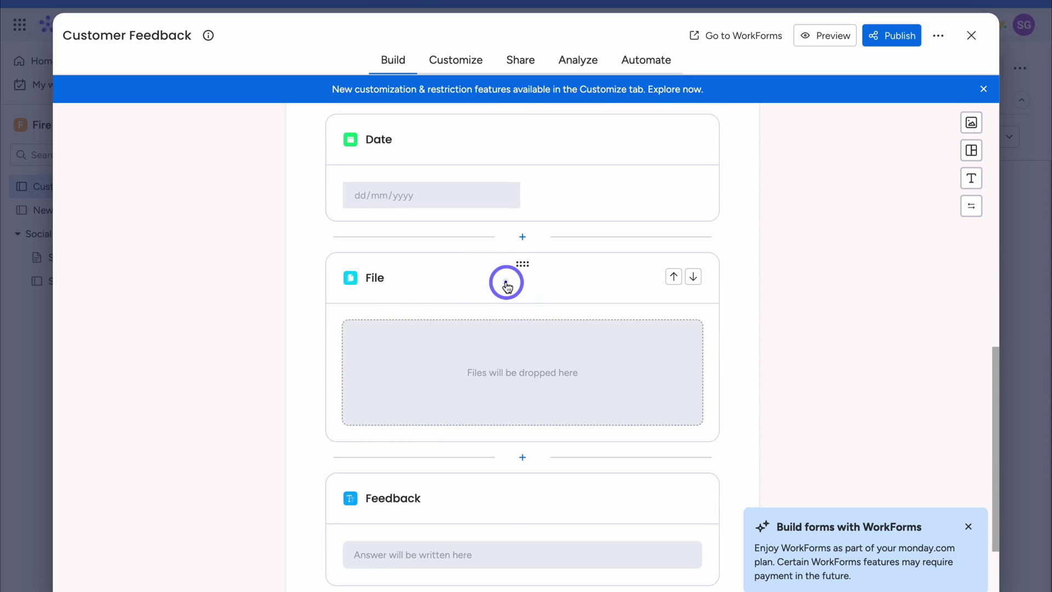
left_click(504, 278)
left_click(672, 490)
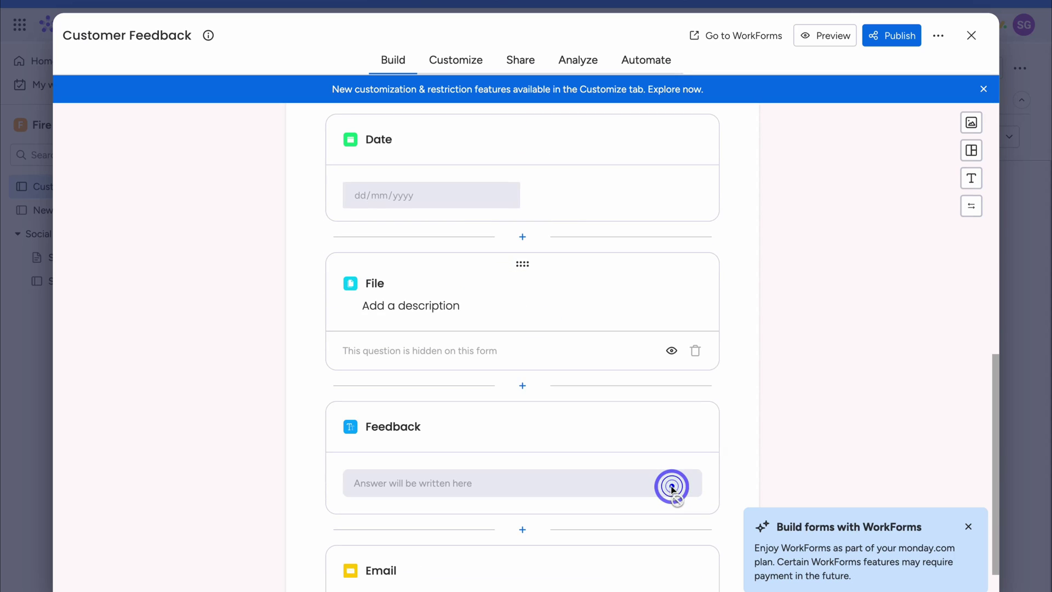
scroll(673, 490, "down", 3)
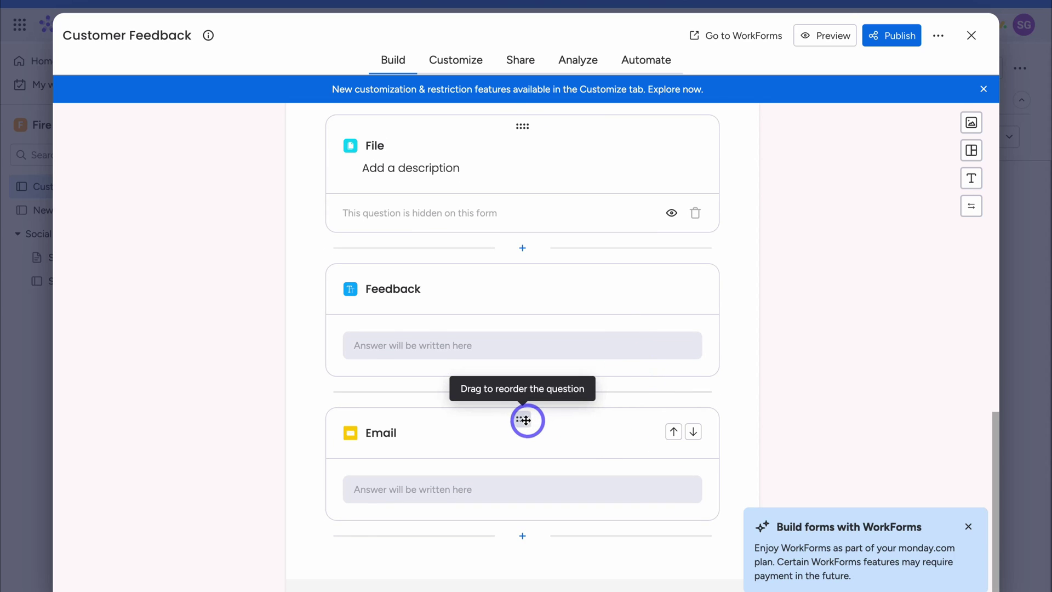
left_click_drag(521, 417, 526, 223)
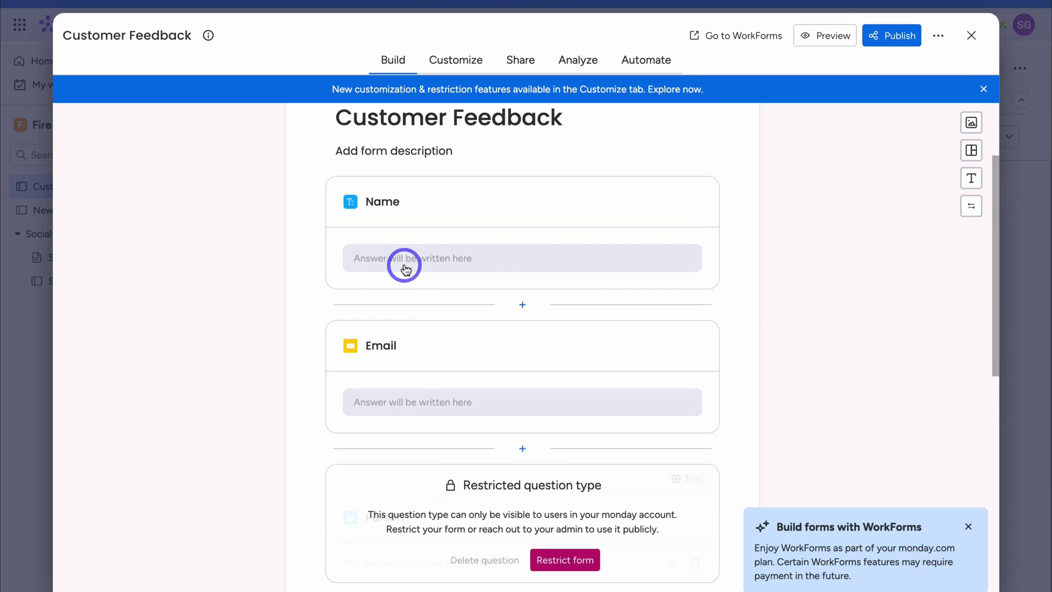
Scroll through the form and switch to its Customize settings
scroll(460, 298, "down", 9)
scroll(548, 338, "down", 3)
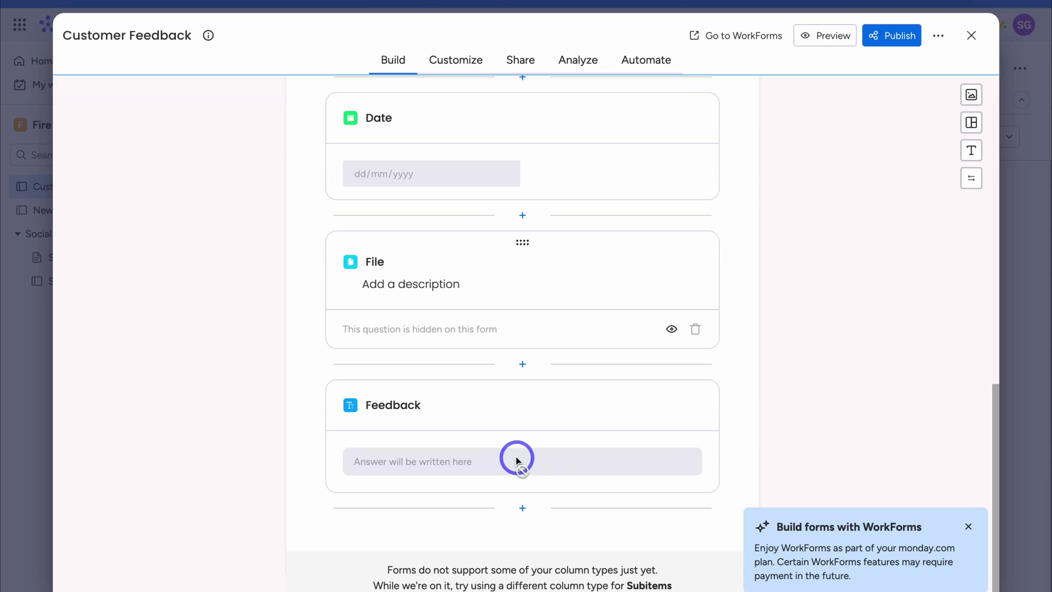
left_click(452, 70)
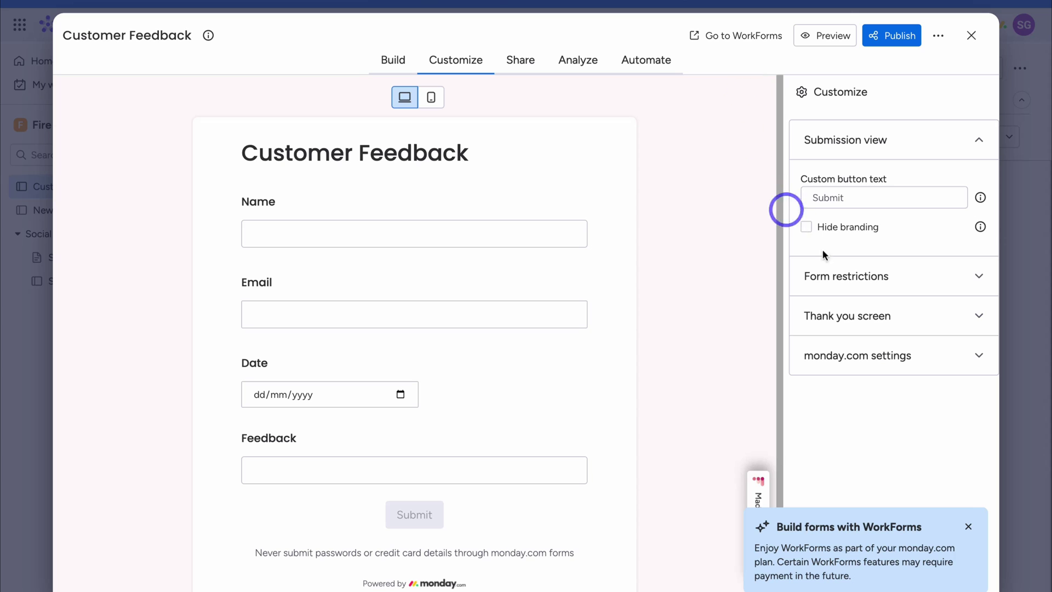
Send answers to Spicy Mamma Sauce and add description 'Please place your feedback on our spicy mamma sauce.'
left_click(916, 355)
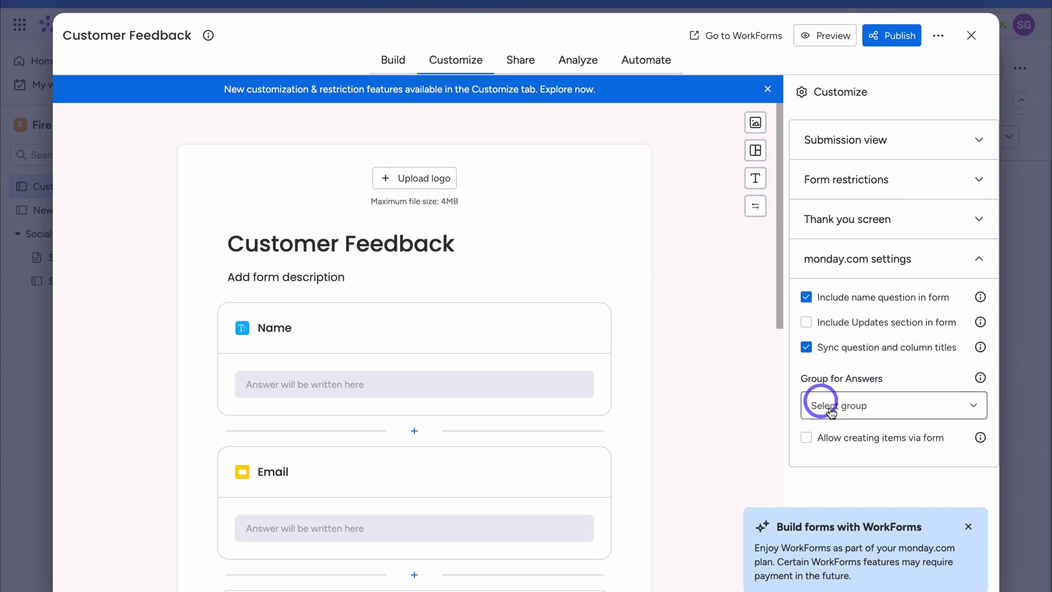
left_click(873, 410)
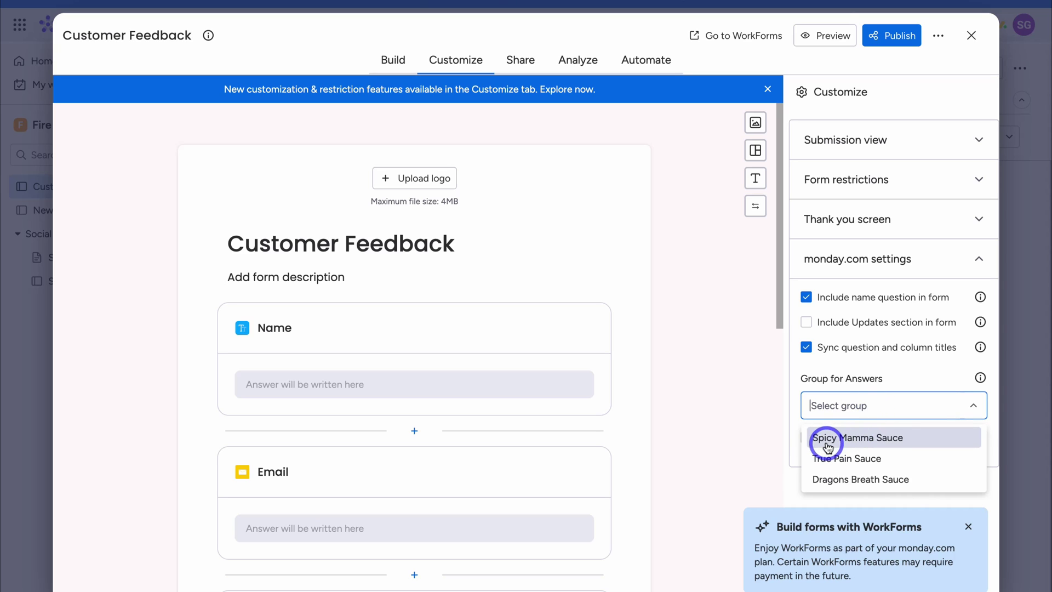
left_click(889, 438)
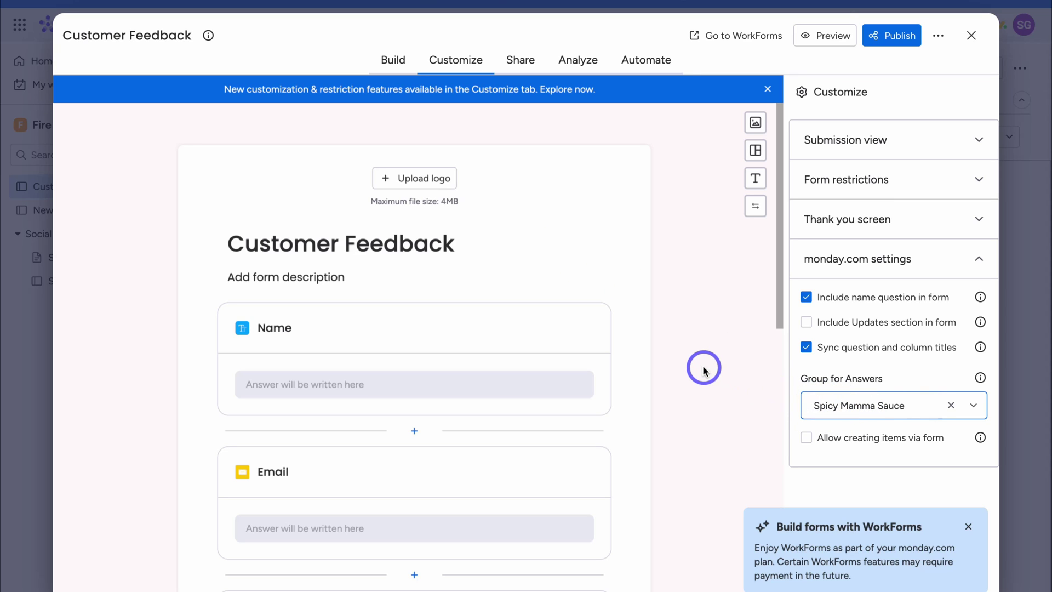
left_click(312, 277)
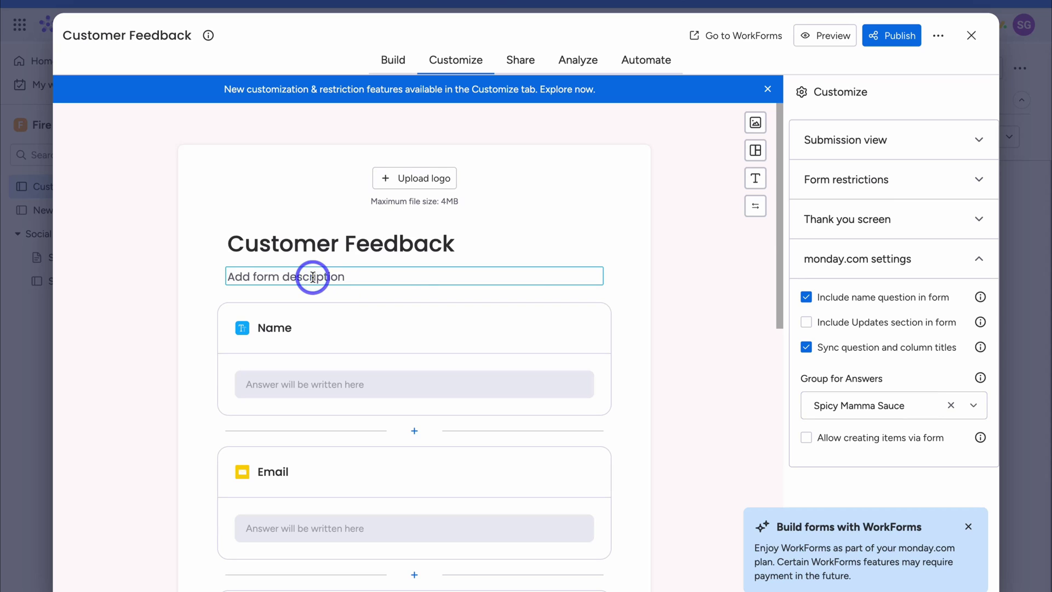
type("Please place your feedback on our spicy mamma sauce.")
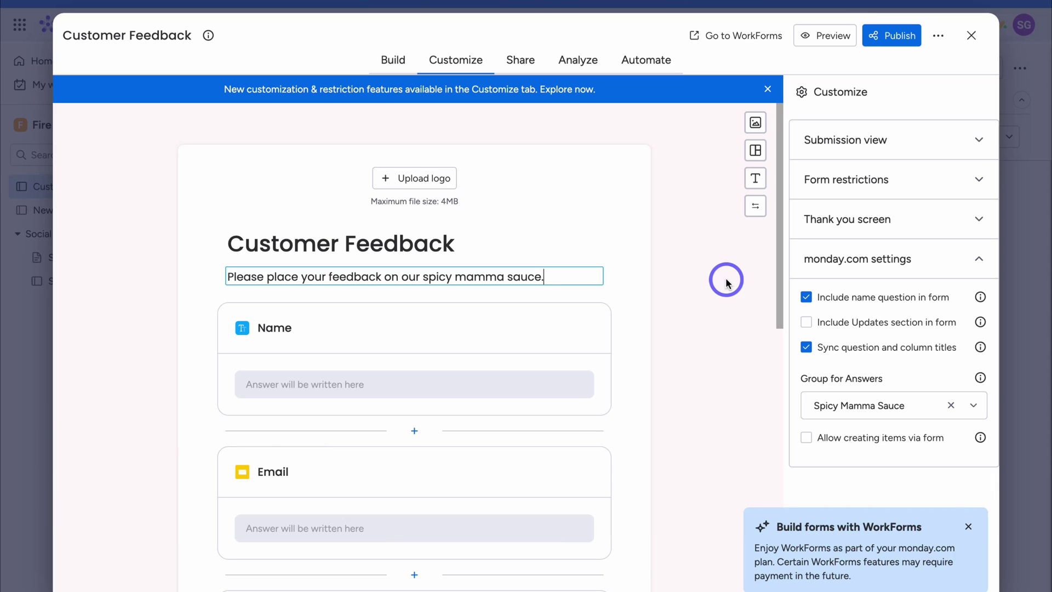
Copy the form's public share link and submit a test response through it
left_click(891, 45)
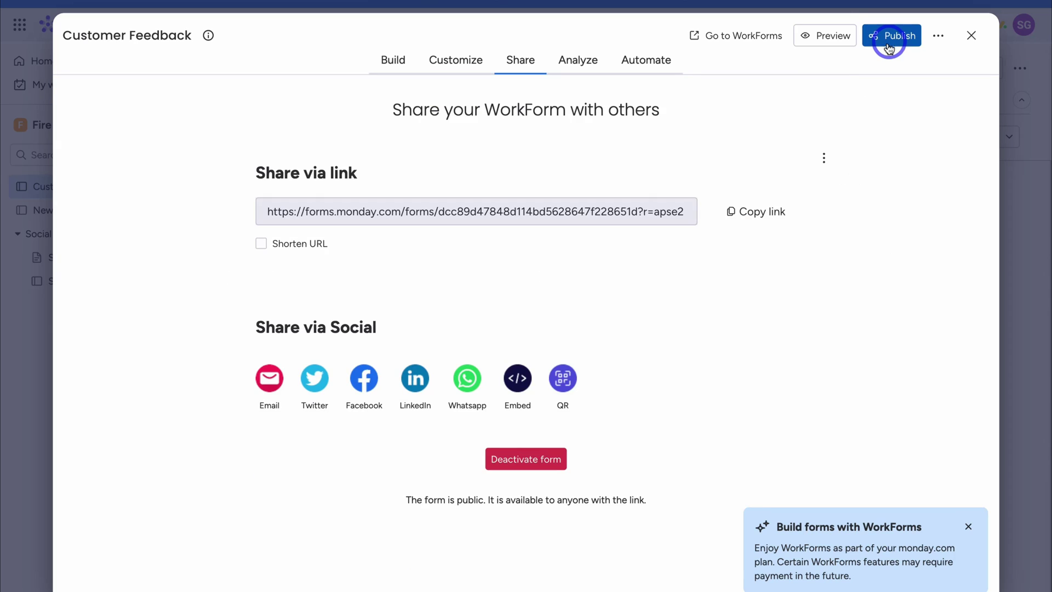
left_click(760, 219)
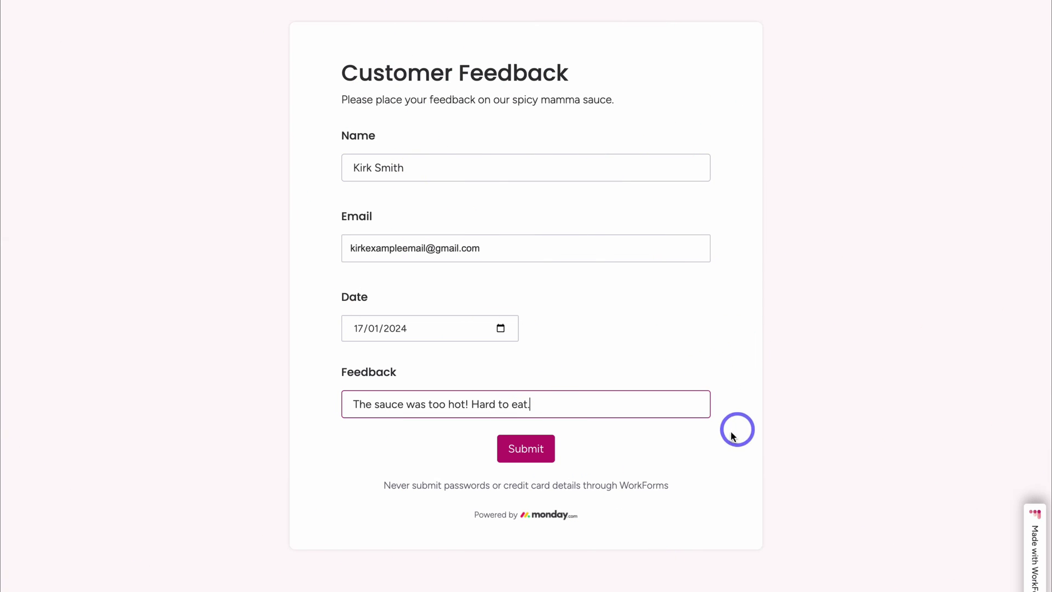
left_click(522, 457)
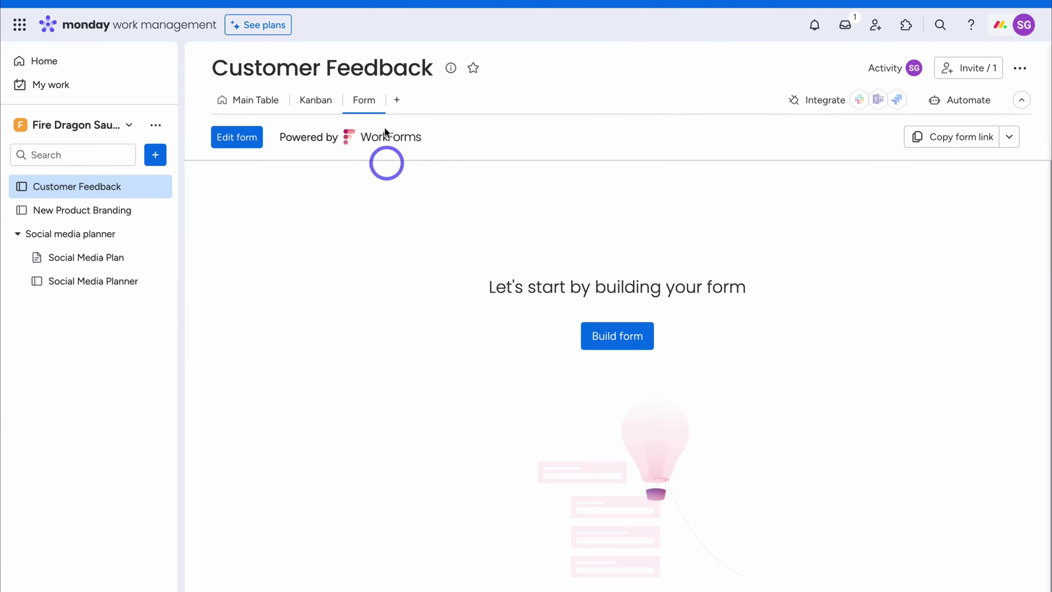
On the Main Table, check the new Spicy Mamma Sauce row's feedback, then open Automate
left_click(251, 104)
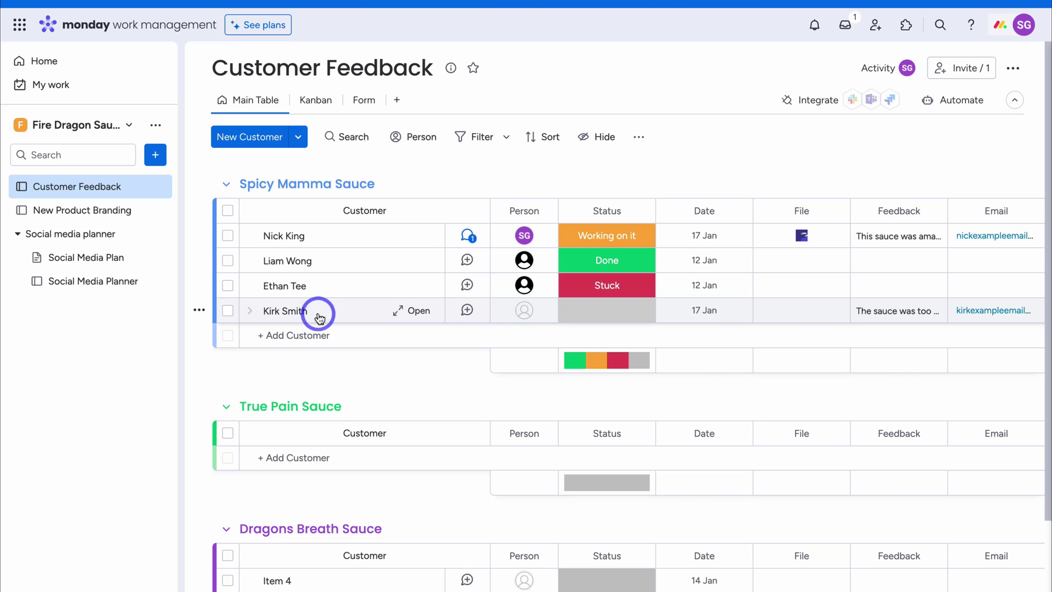
scroll(630, 318, "down", 1)
scroll(630, 318, "right", 1)
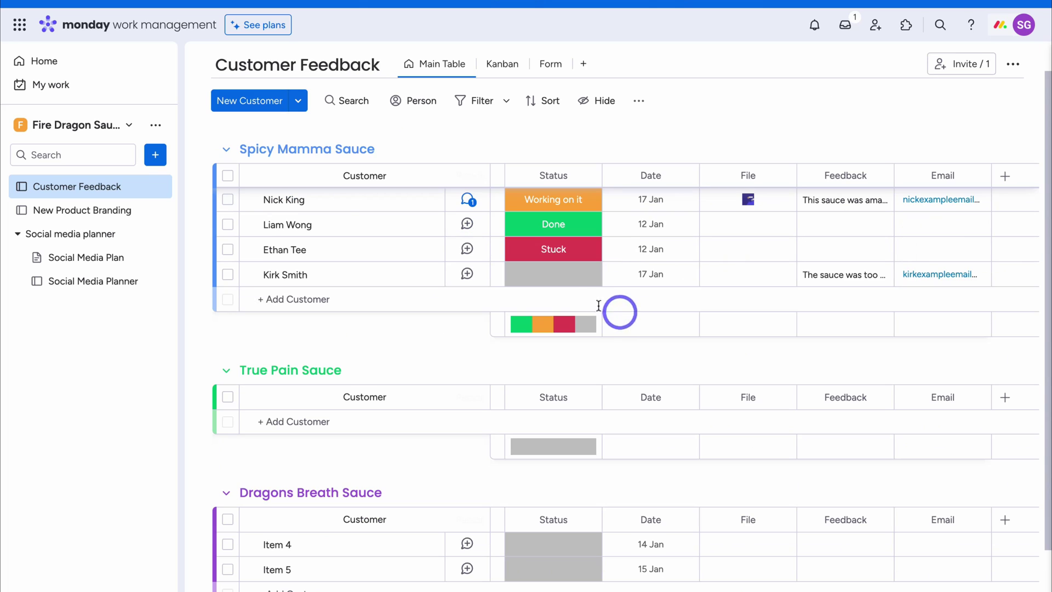
left_click(644, 282)
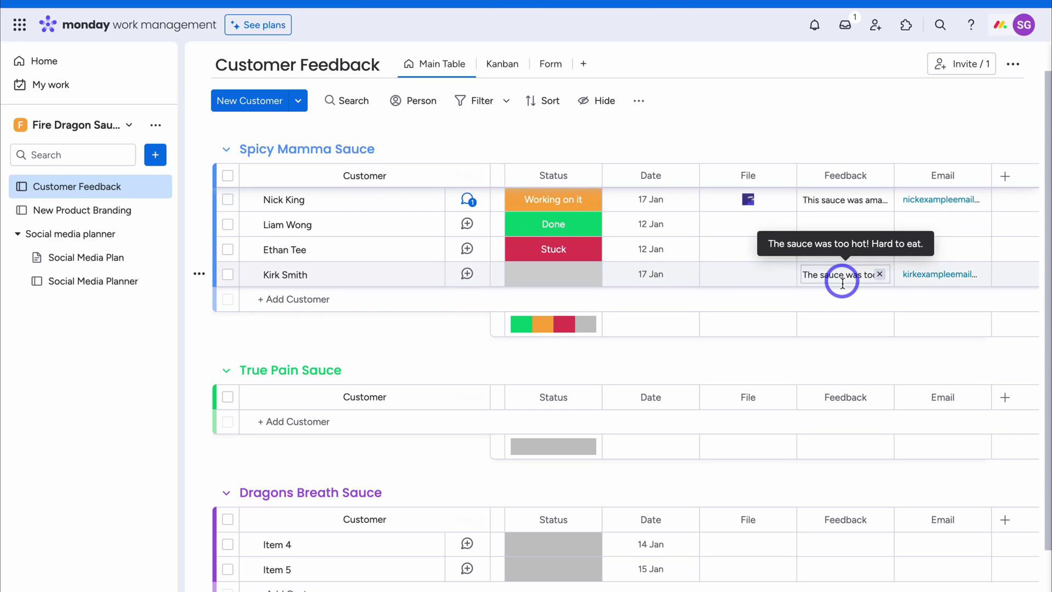
scroll(929, 281, "up", 1)
scroll(929, 281, "left", 1)
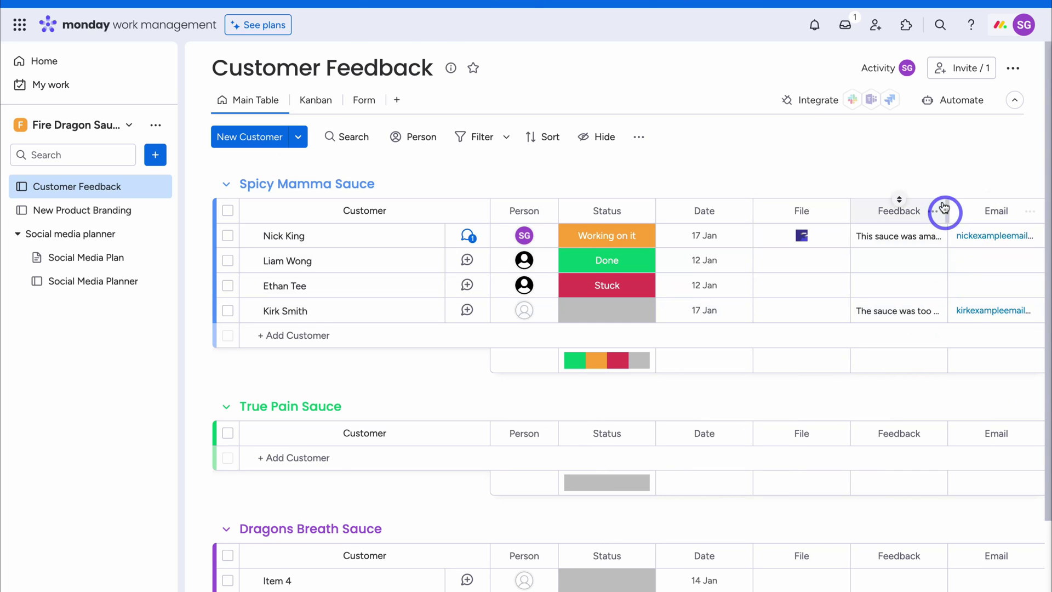
left_click(941, 108)
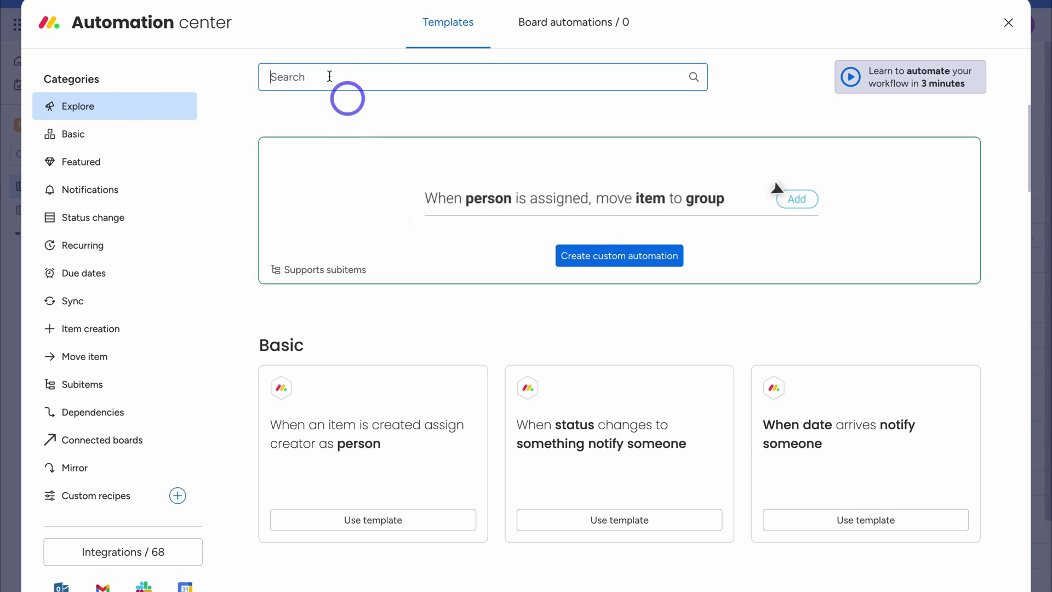
Start the 'When an item is created, notify' template and paste in the notification message
left_click(315, 87)
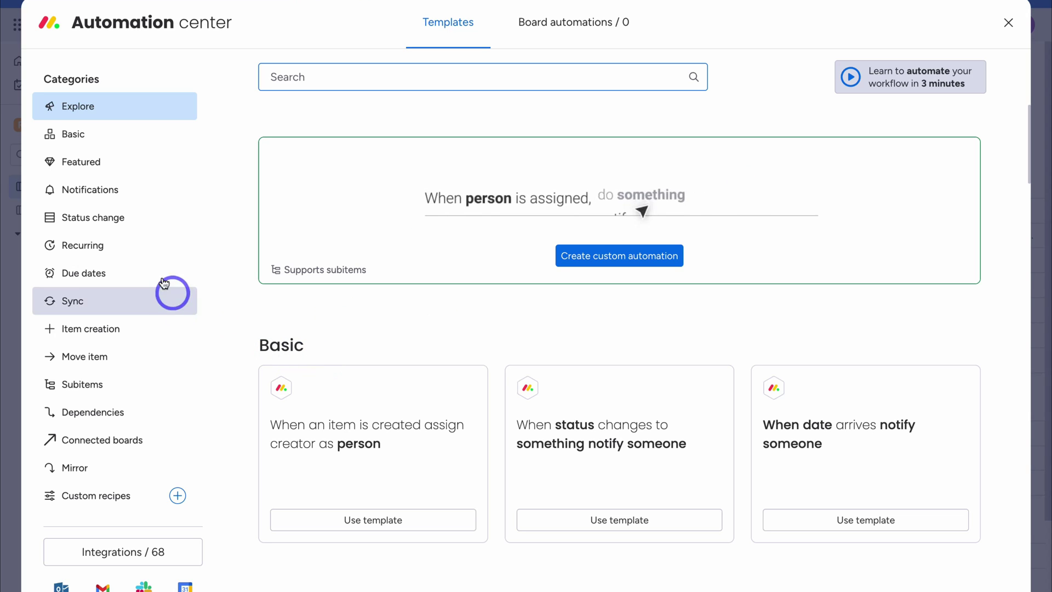
left_click(149, 200)
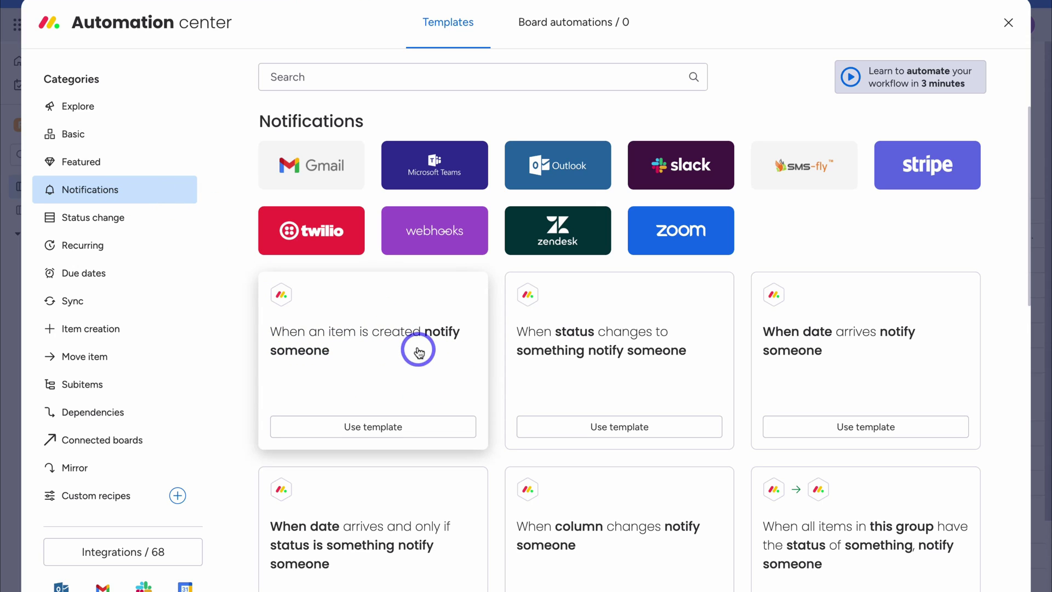
left_click(439, 433)
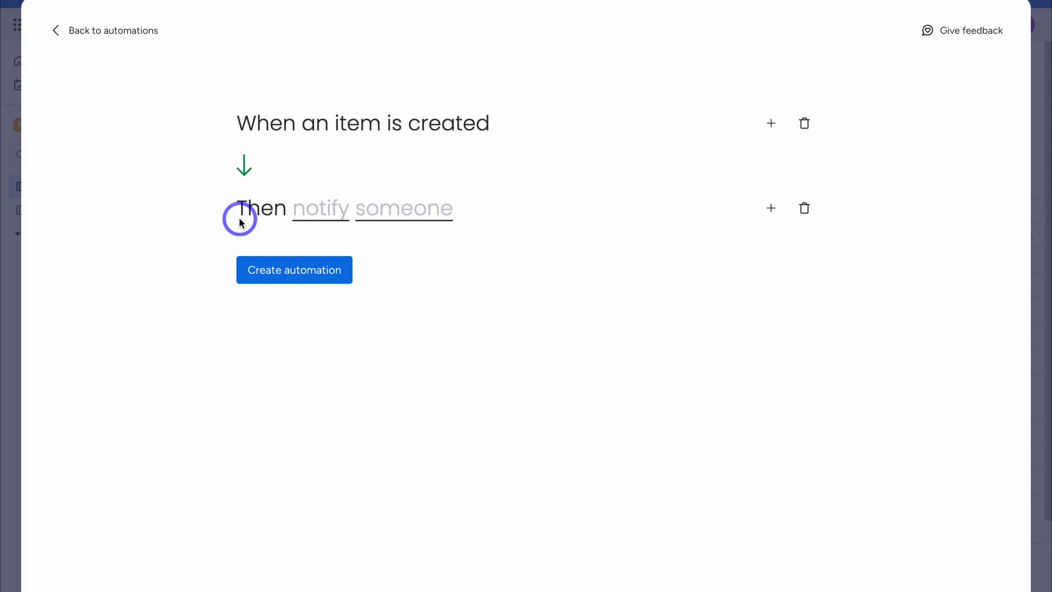
left_click(332, 218)
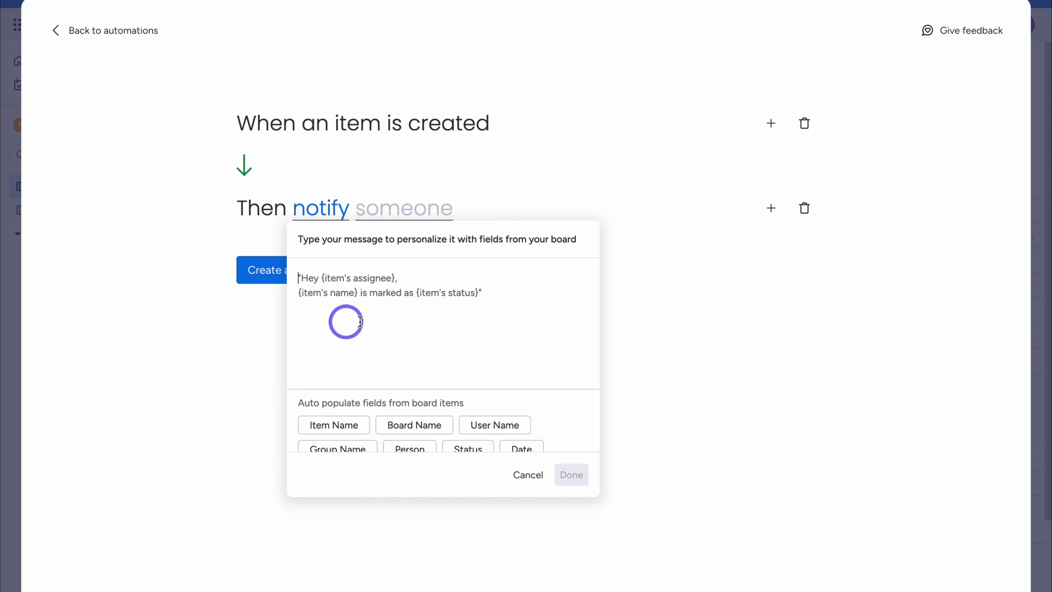
key("ctrl+v")
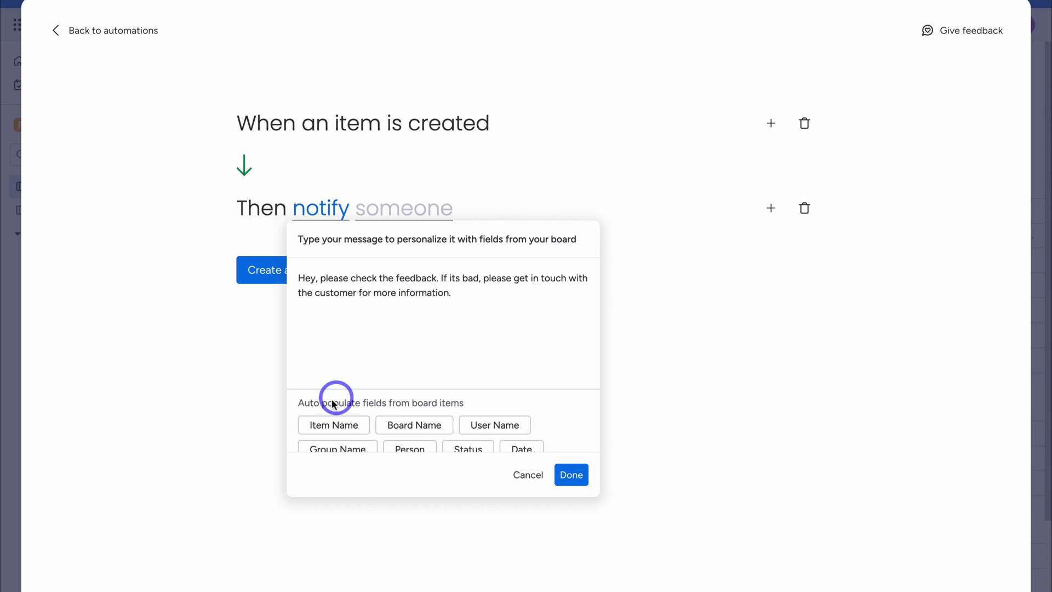
scroll(446, 406, "down", 2)
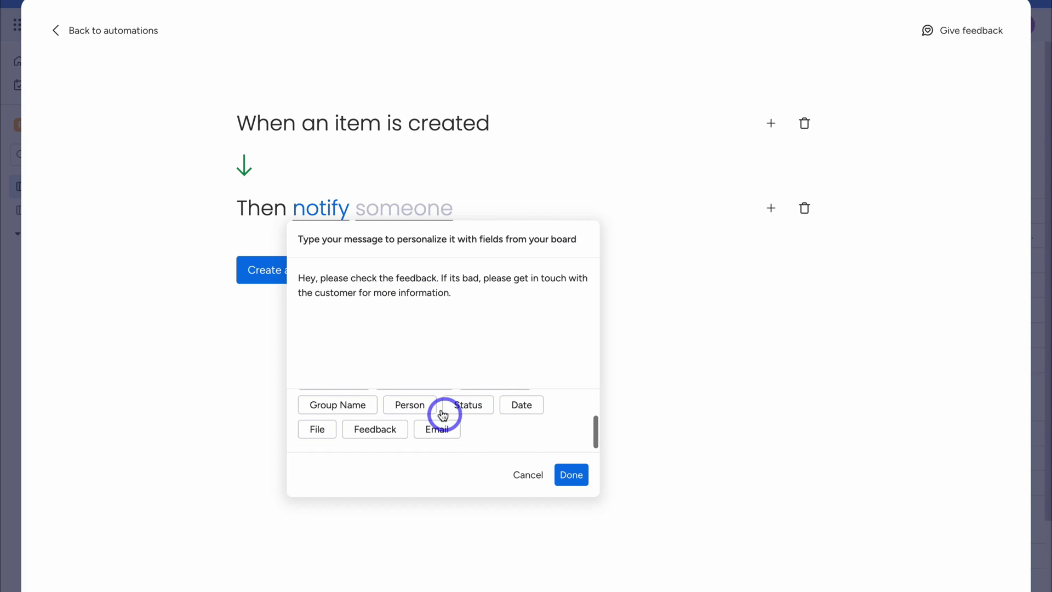
scroll(425, 414, "up", 2)
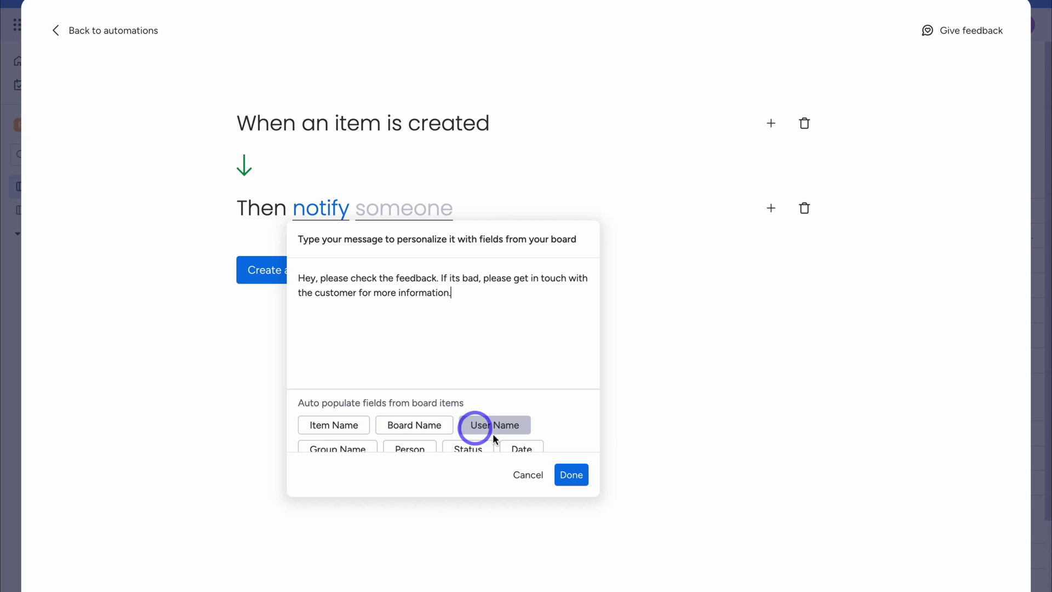
left_click(572, 475)
Set one specific team member as the recipient and create the automation
left_click(386, 209)
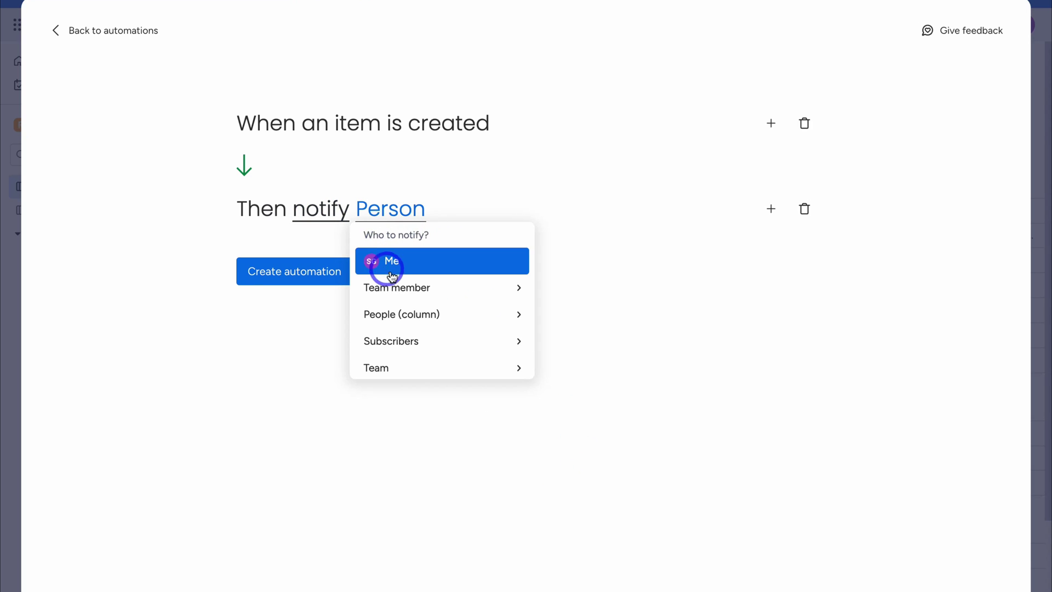
left_click(437, 289)
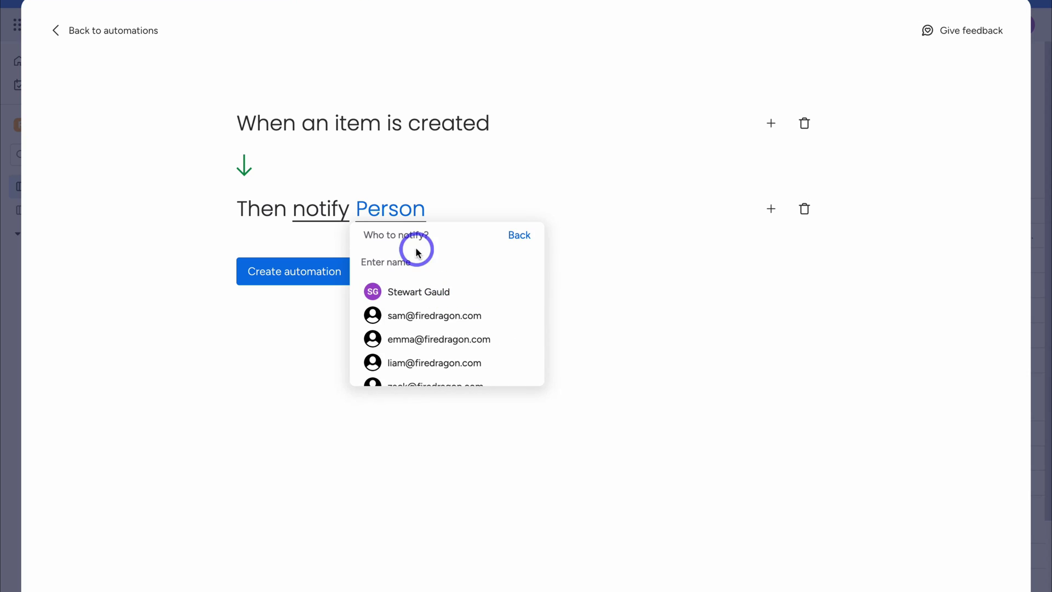
left_click(472, 317)
left_click(275, 272)
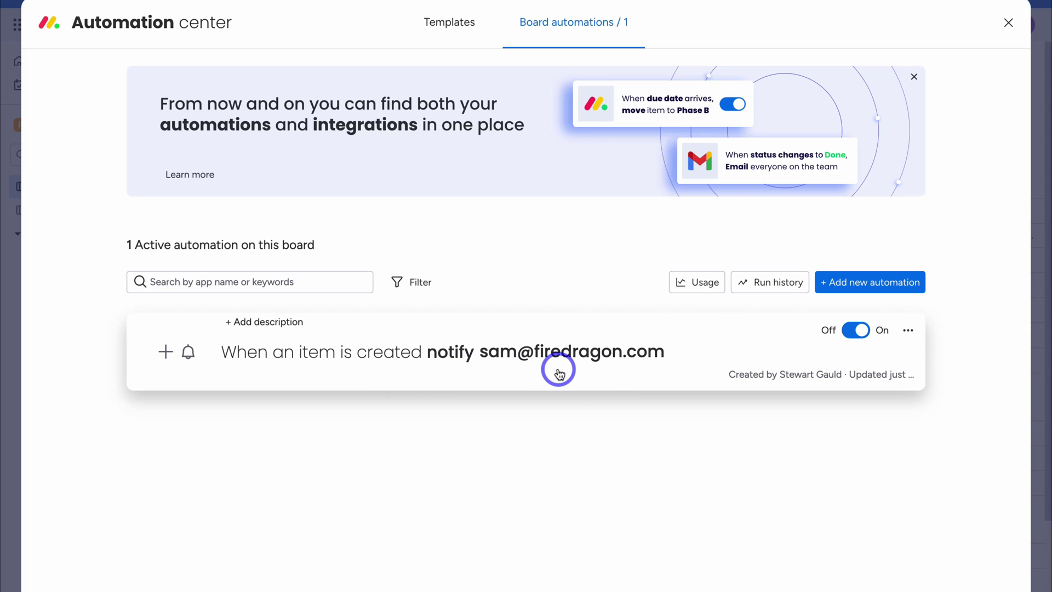
Close the Automation center, browse the Integrate catalogue, then close it
left_click(1010, 25)
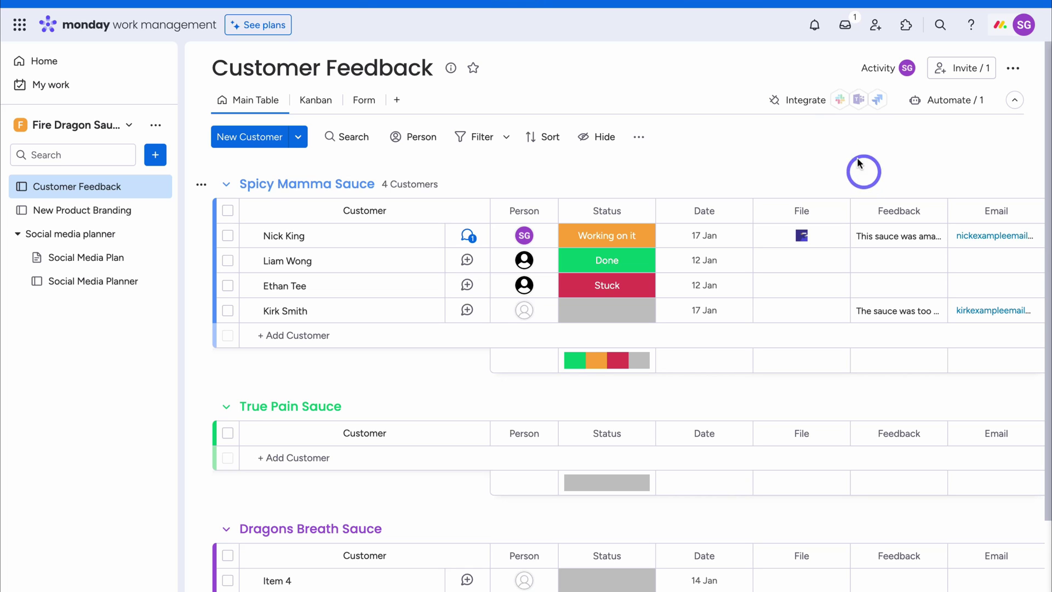
left_click(815, 104)
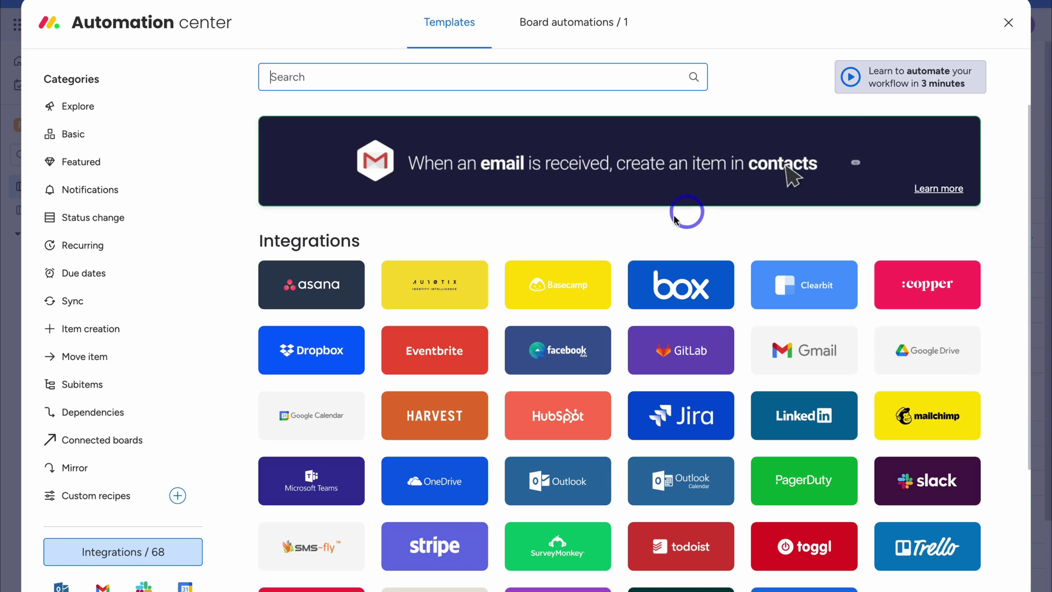
scroll(743, 286, "down", 3)
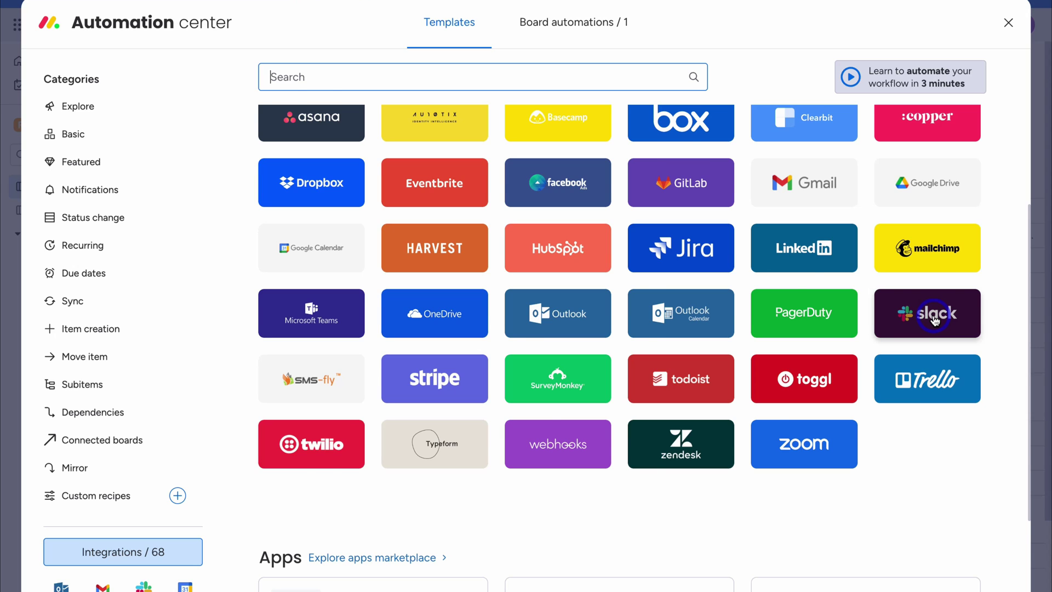
scroll(935, 320, "up", 3)
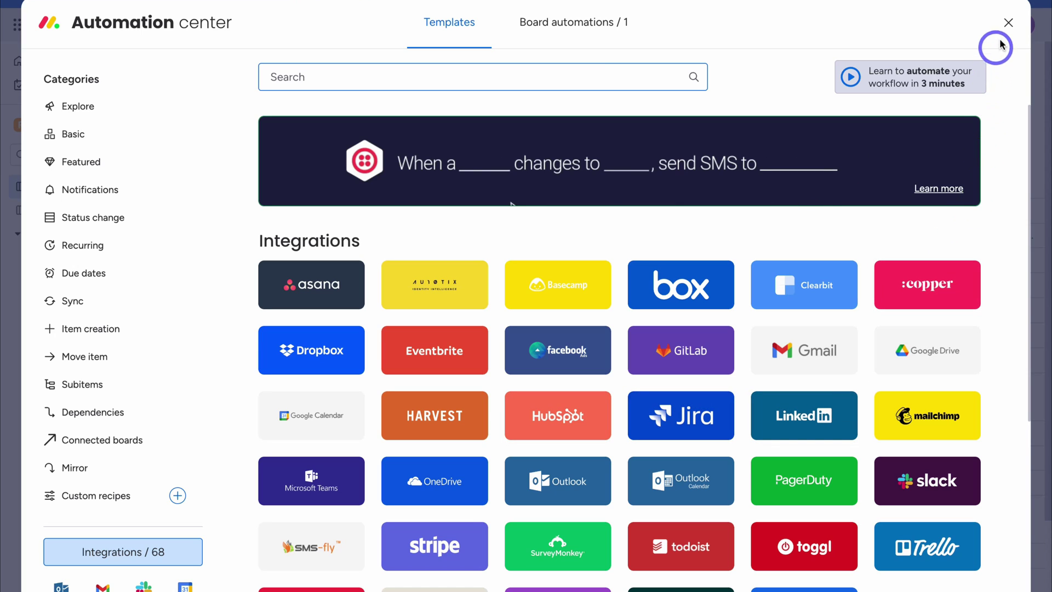
left_click(1008, 23)
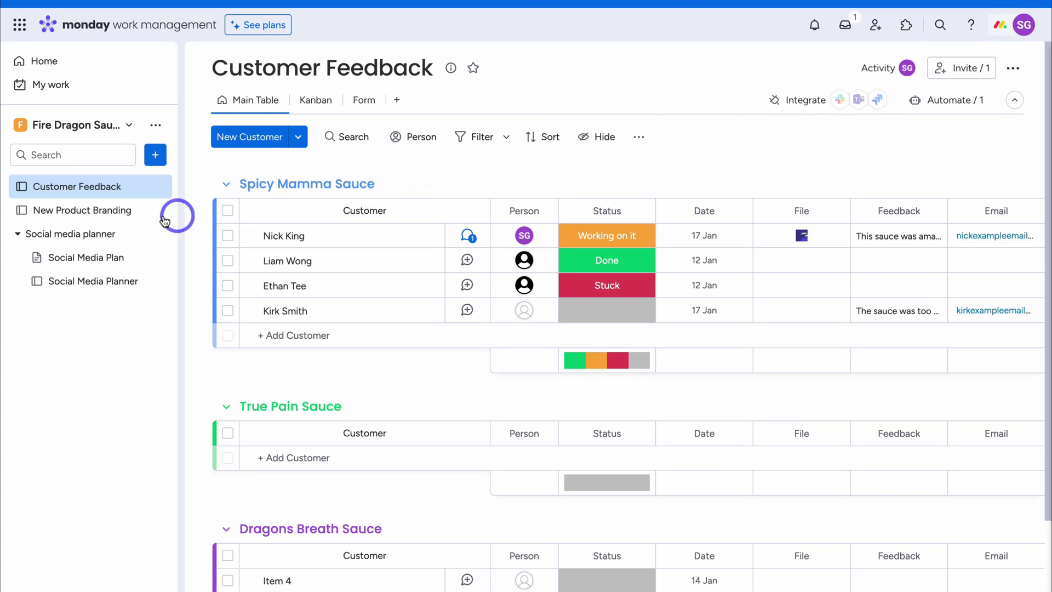
Switch to the New Product Branding board and start a New Doc from the workspace menu
left_click(102, 216)
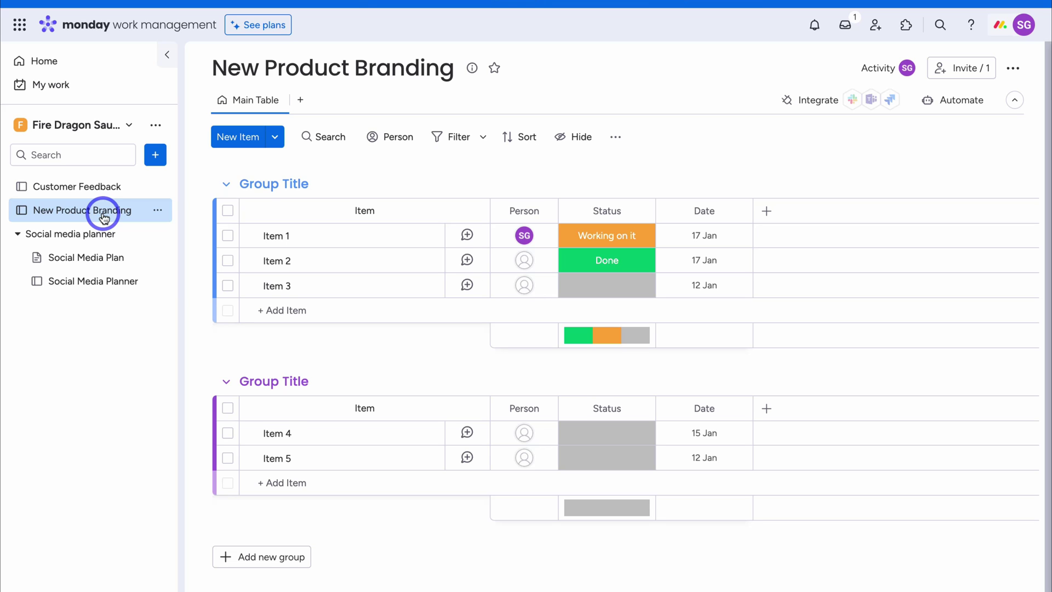
left_click(155, 157)
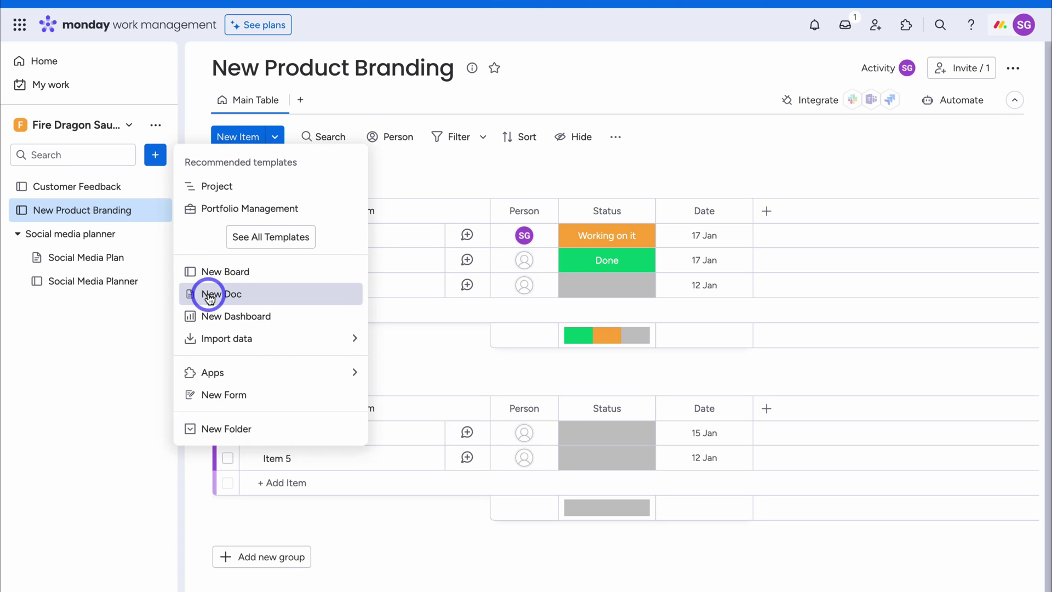
left_click(261, 296)
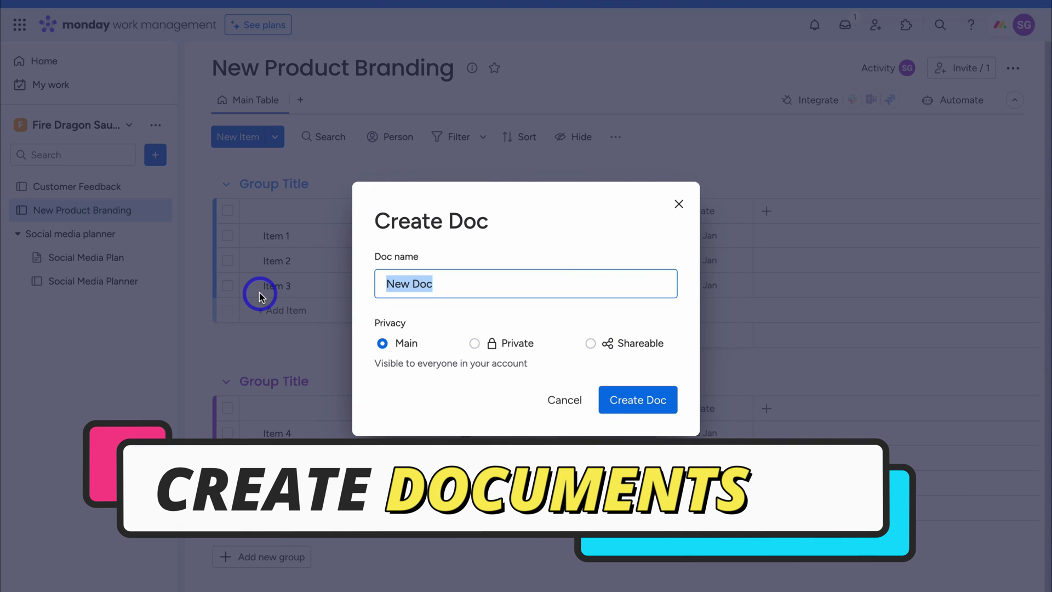
Create the doc 'Product Ideas' and paste in the collaboration intro sentence
type("Product Ideas")
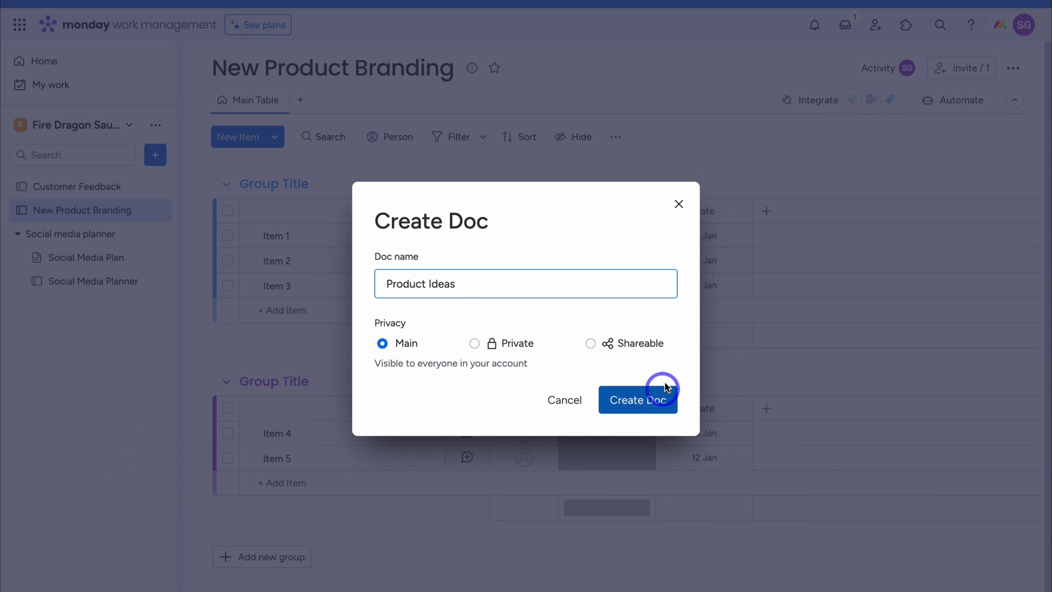
left_click(637, 400)
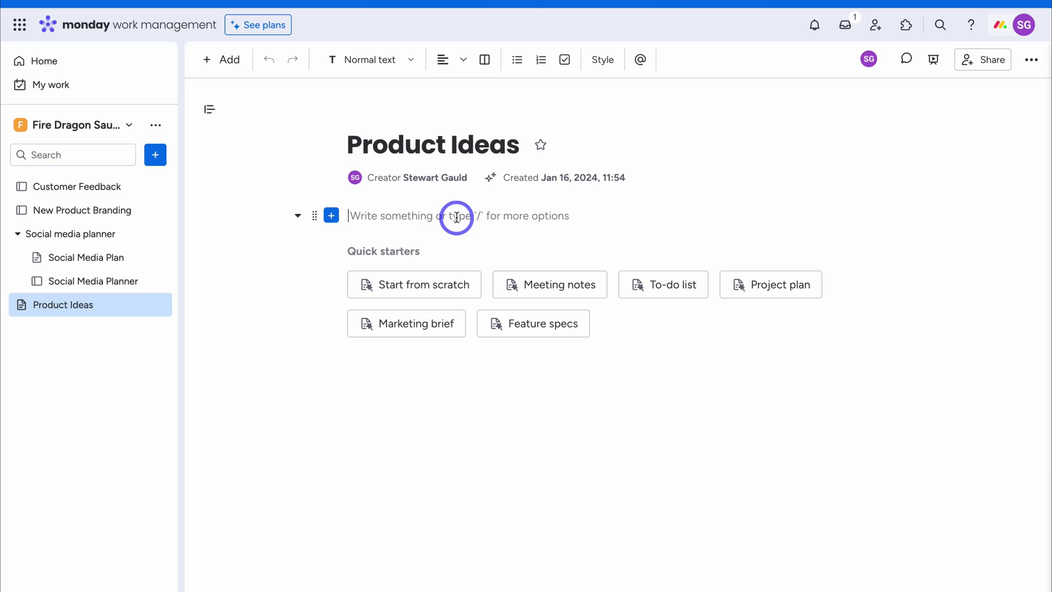
type("This is a place for collaboration on new product ideas.")
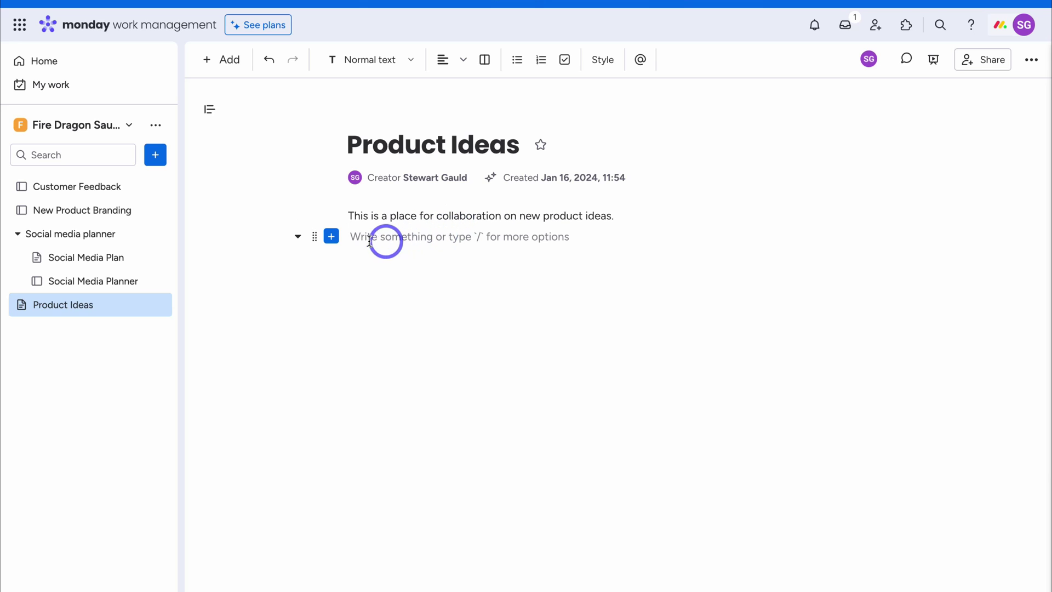
Embed the Customer Feedback board table below the intro and add a new line beneath it
left_click(331, 237)
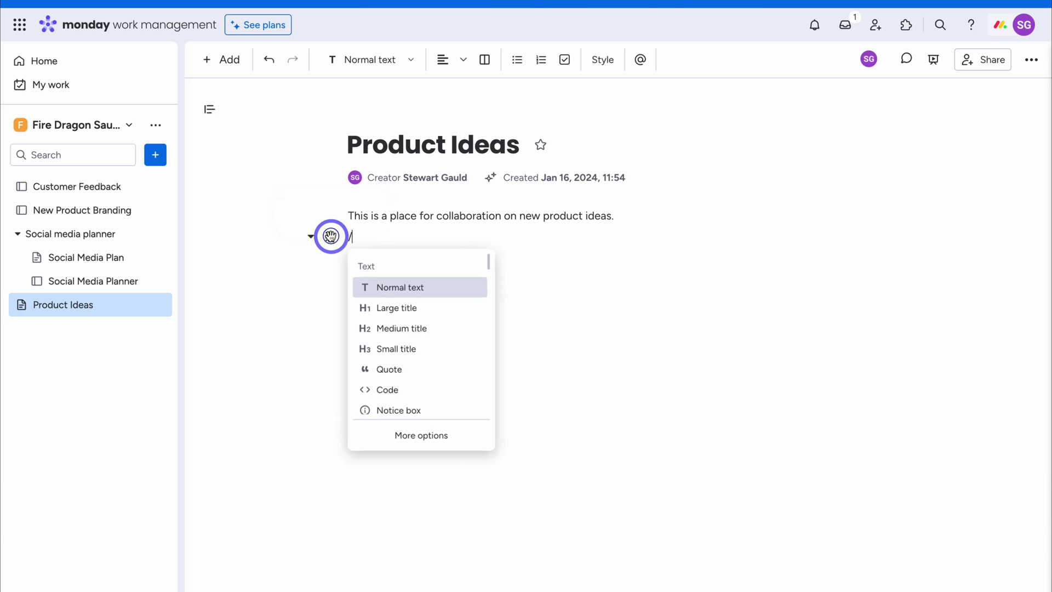
scroll(432, 314, "down", 3)
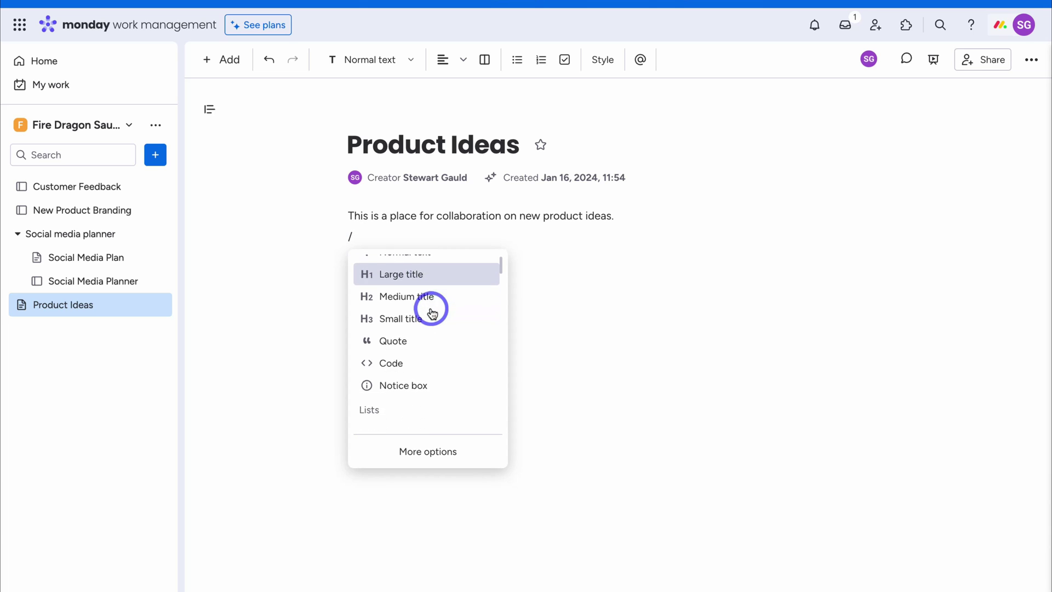
scroll(430, 311, "down", 4)
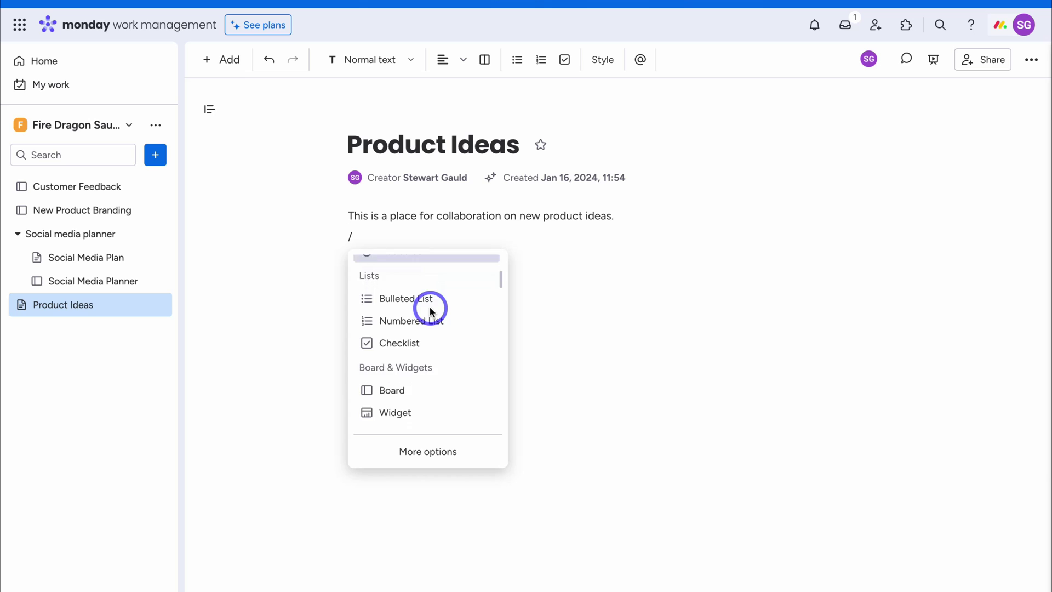
left_click(443, 322)
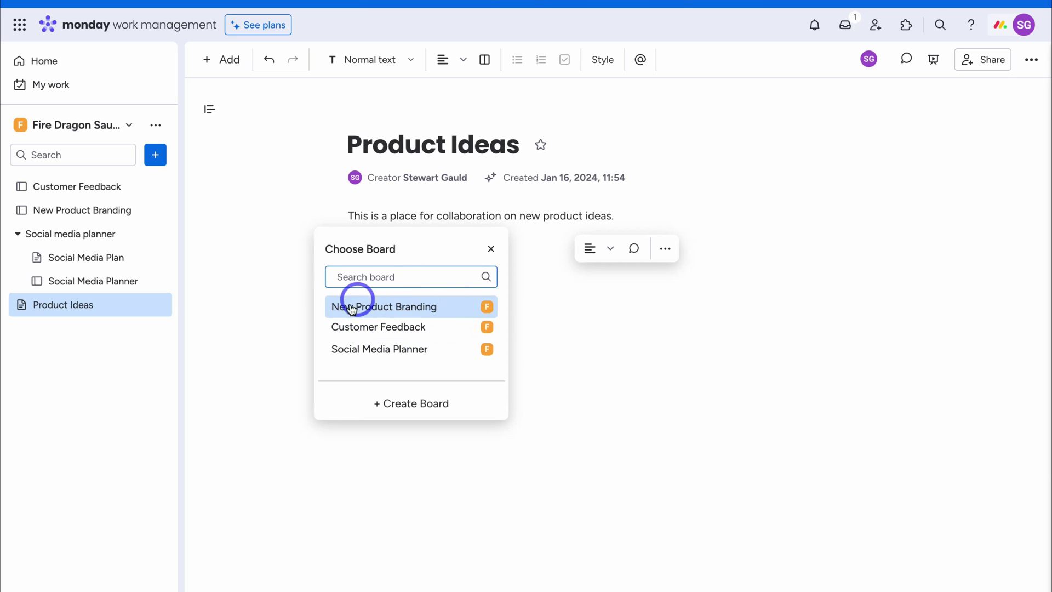
left_click(397, 328)
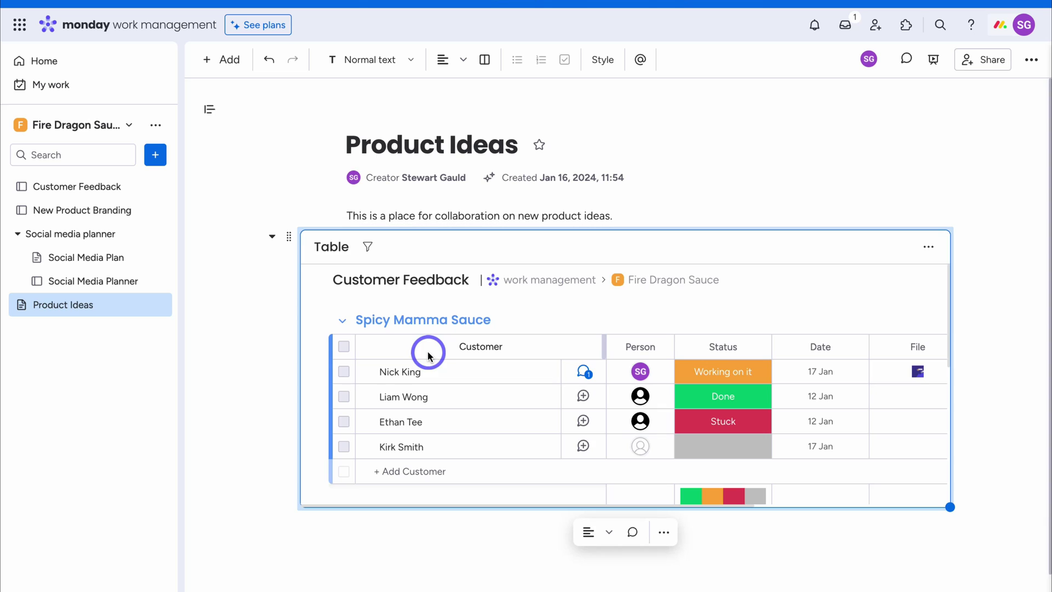
scroll(487, 405, "right", 3)
scroll(487, 405, "right", 3)
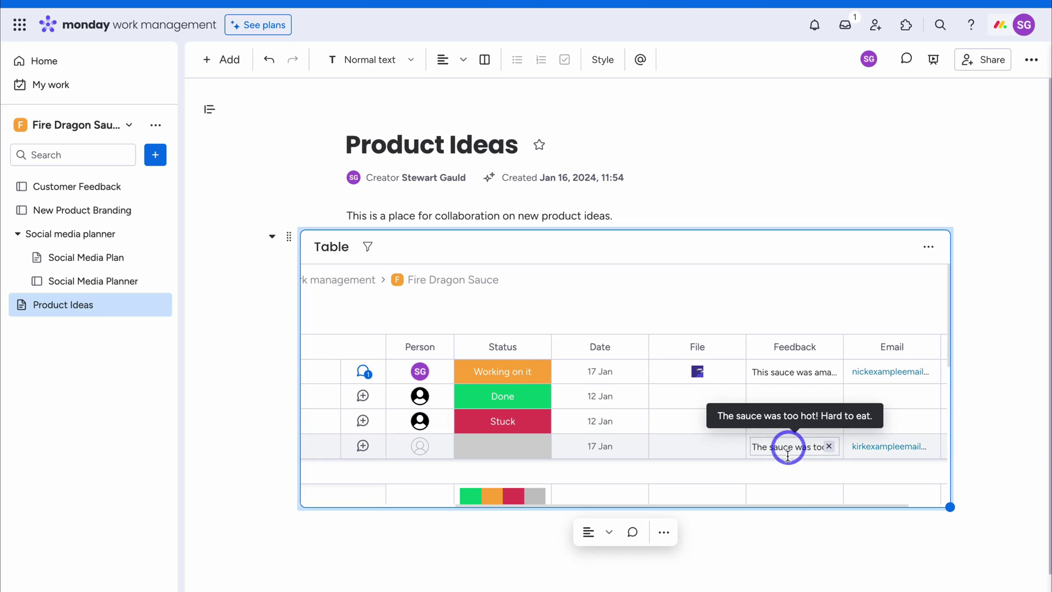
left_click(774, 535)
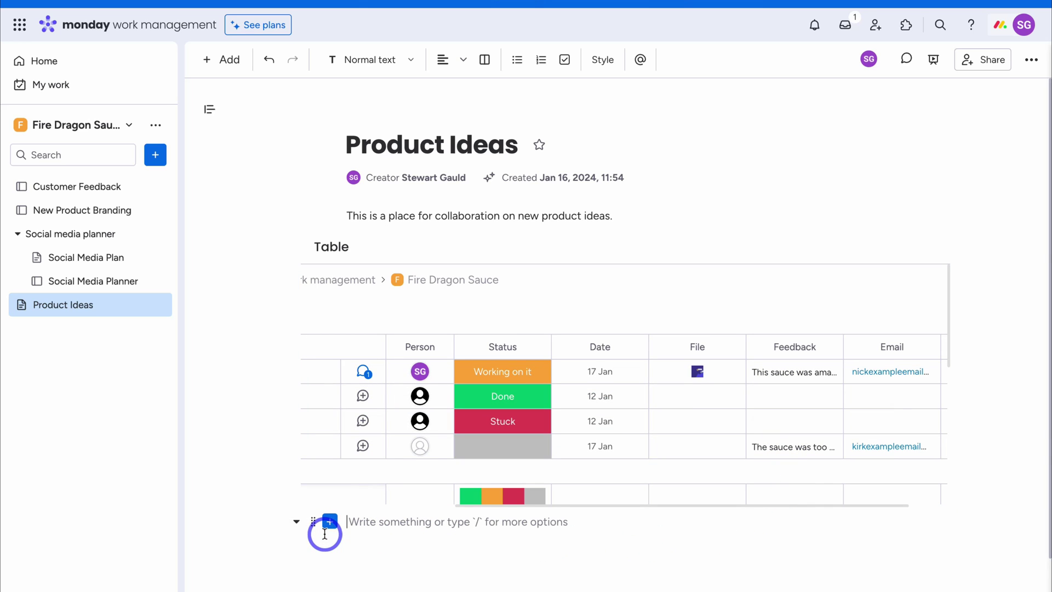
Bring up the / block menu below the table and scroll through its sections
type("/")
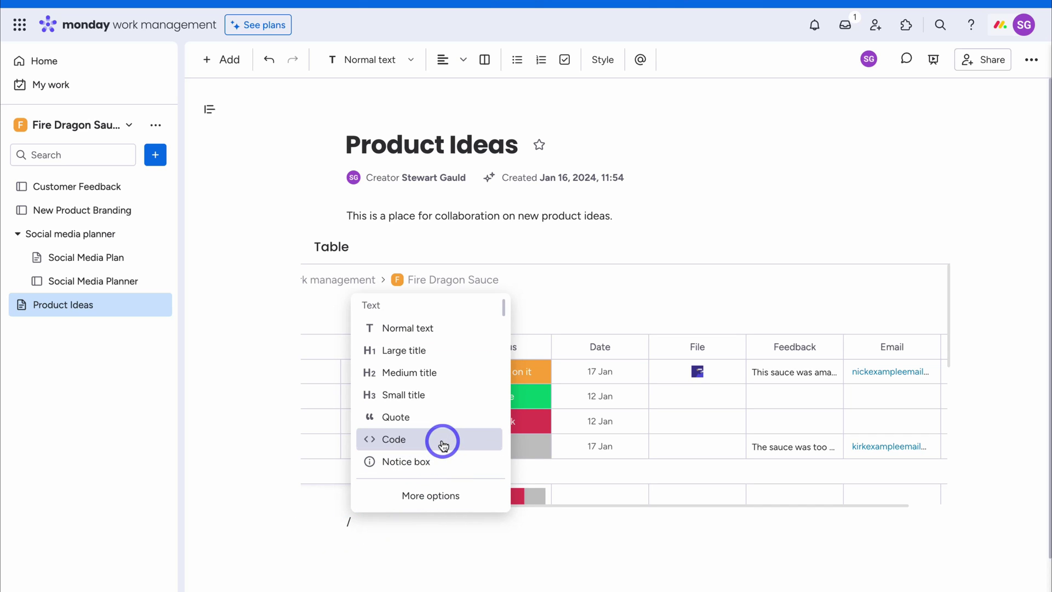
scroll(441, 437, "down", 2)
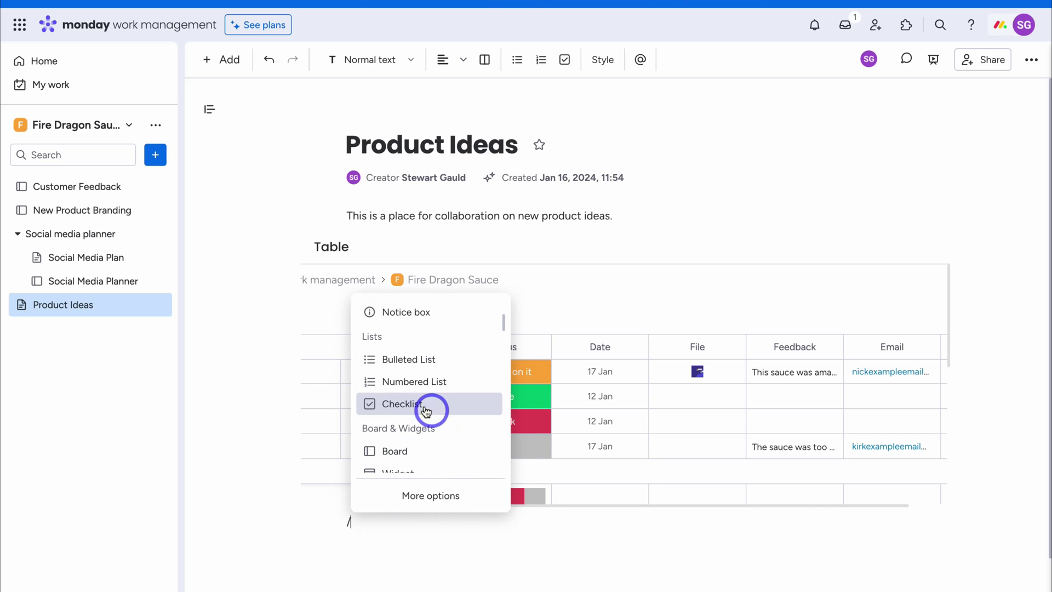
scroll(448, 409, "down", 2)
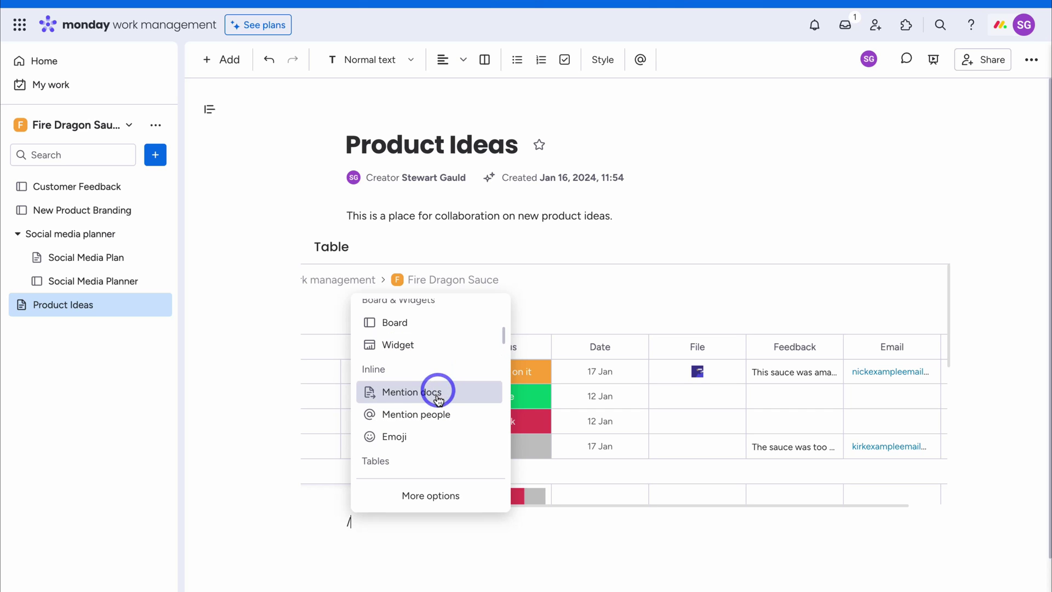
scroll(437, 418, "down", 4)
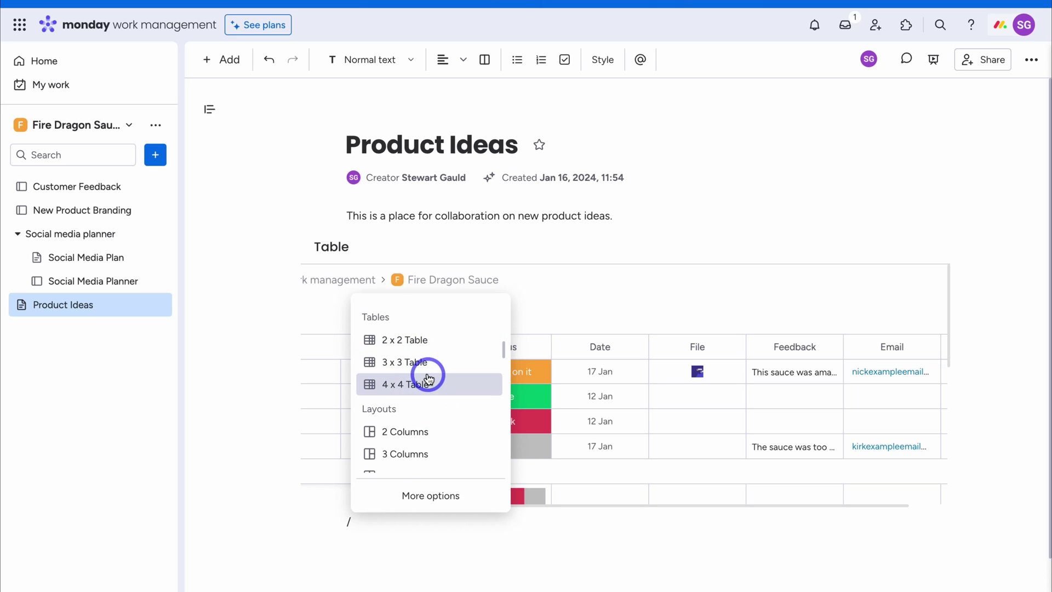
scroll(430, 380, "down", 2)
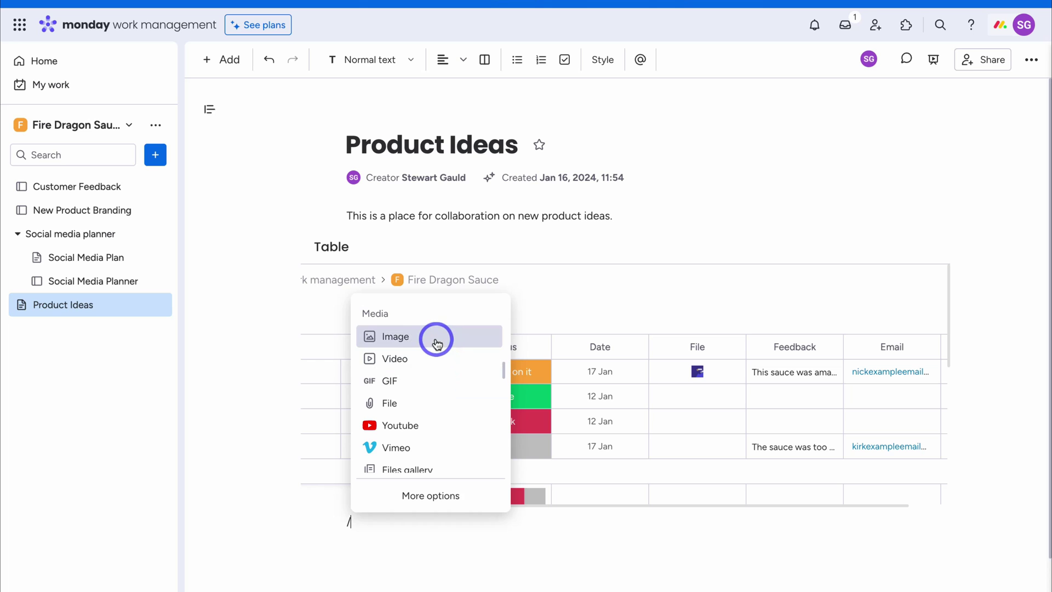
scroll(414, 383, "down", 1)
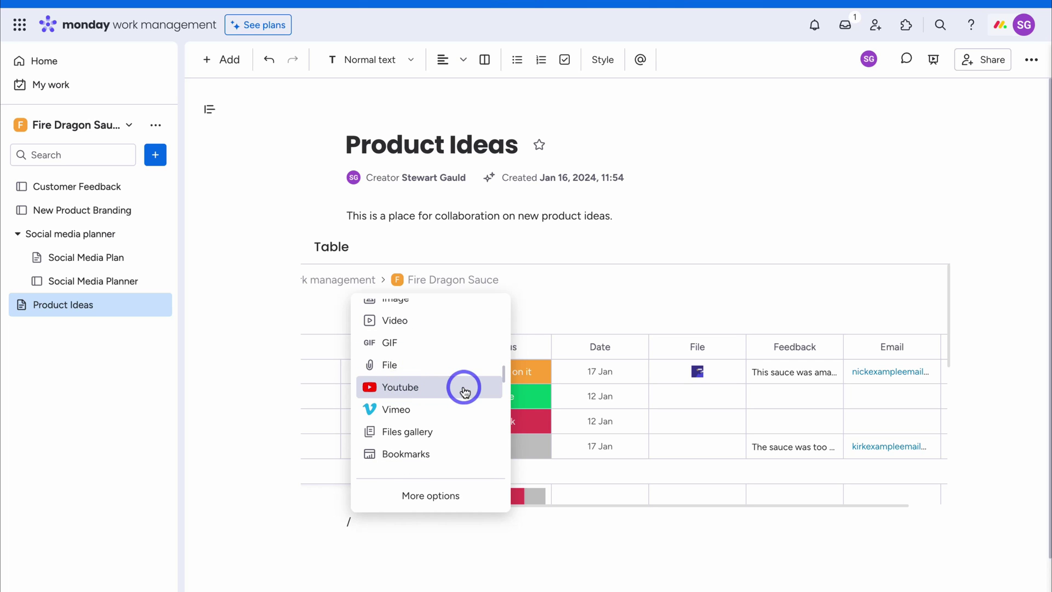
scroll(465, 391, "down", 8)
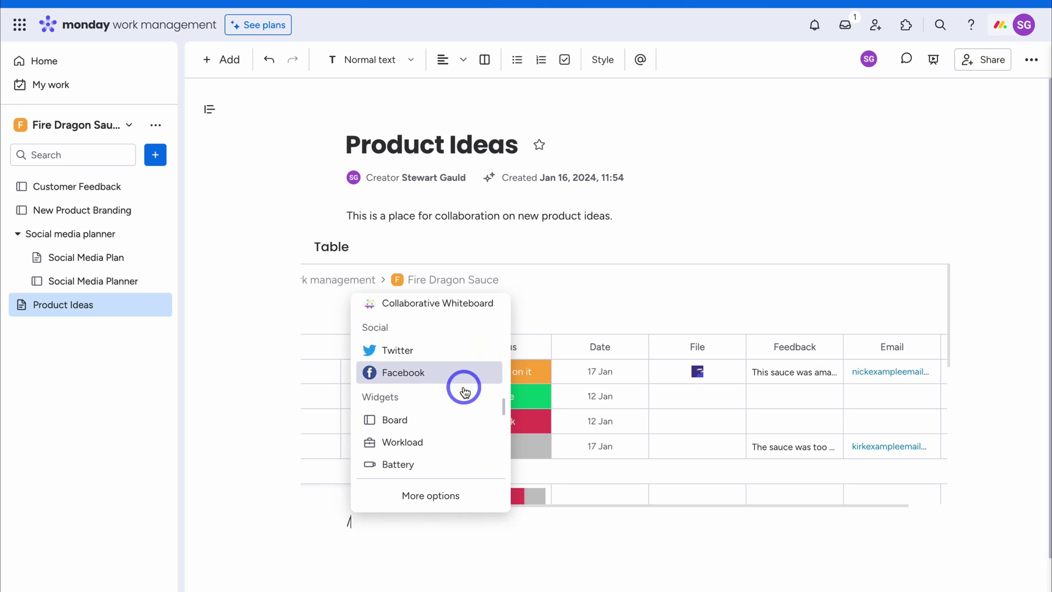
scroll(465, 391, "up", 10)
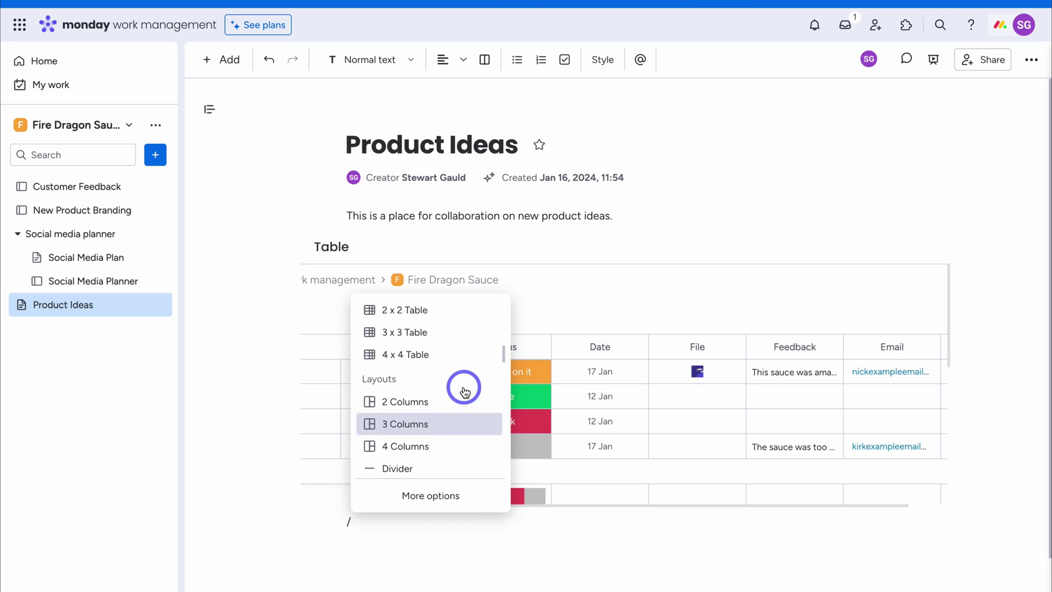
scroll(465, 390, "up", 2)
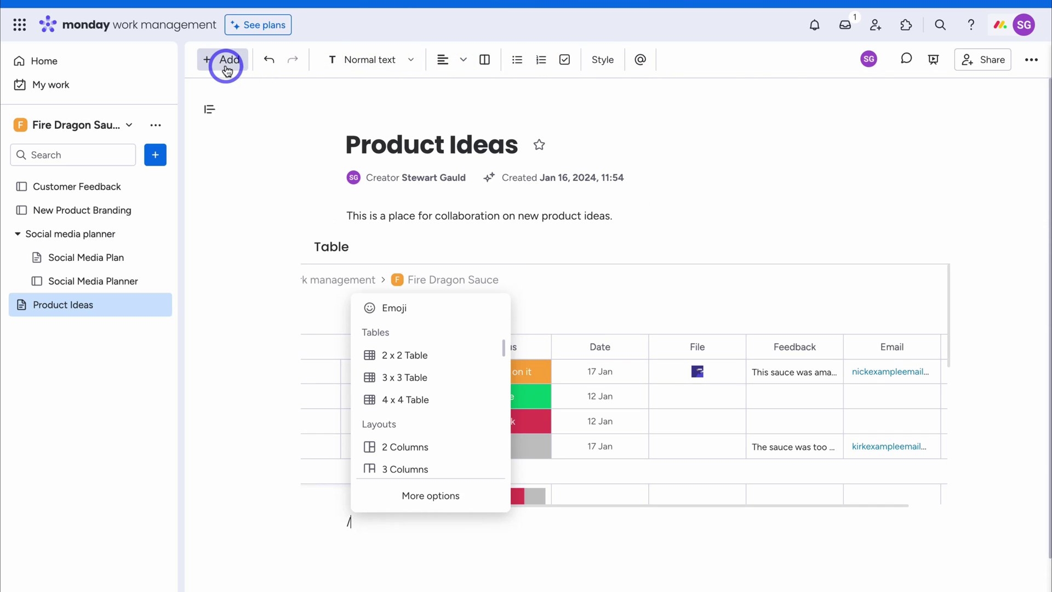
Create a new dashboard named 'Fire Dragon Dashboard' in the workspace
left_click(275, 110)
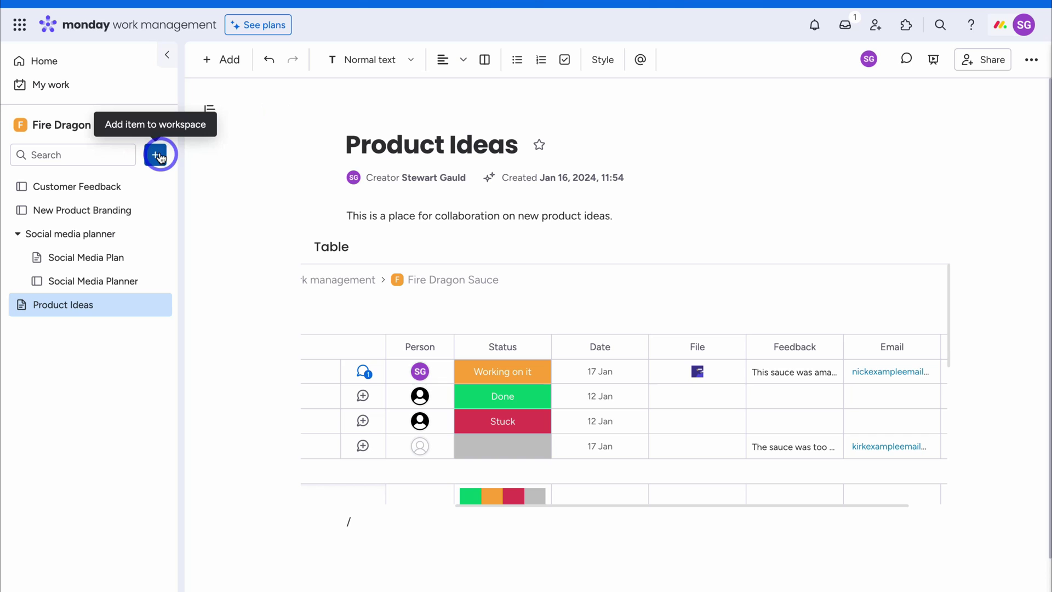
left_click(156, 157)
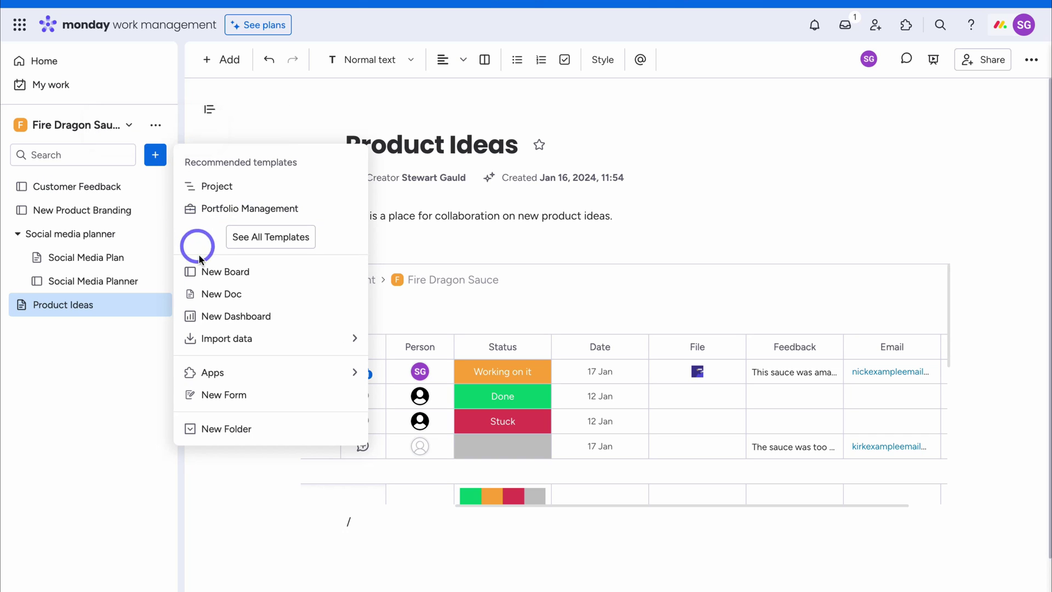
left_click(274, 327)
left_click(399, 283)
left_click_drag(407, 282, 381, 282)
type("Fire Dragon Dashboard")
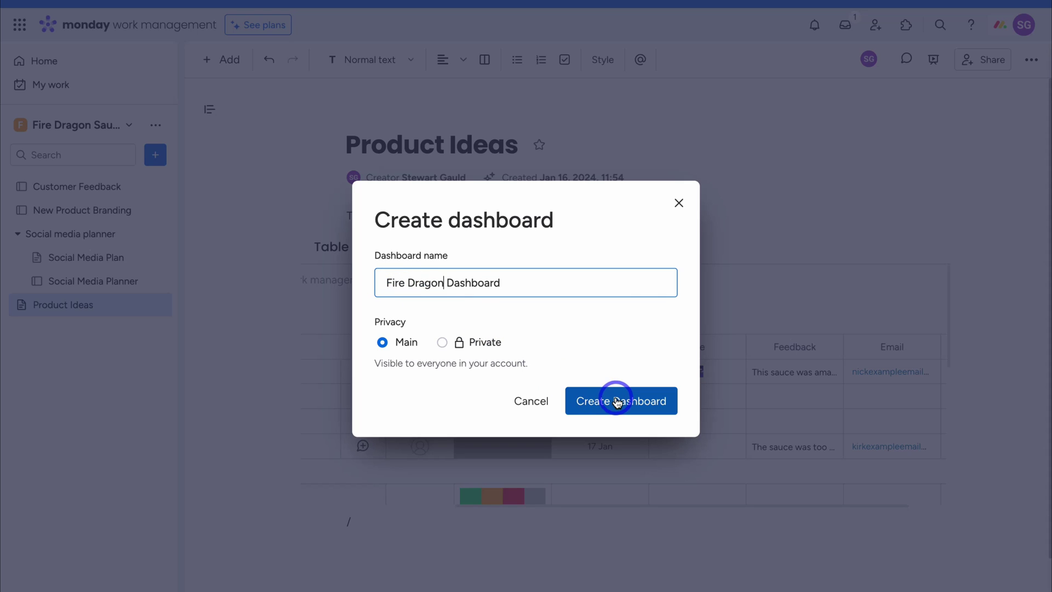
left_click(615, 400)
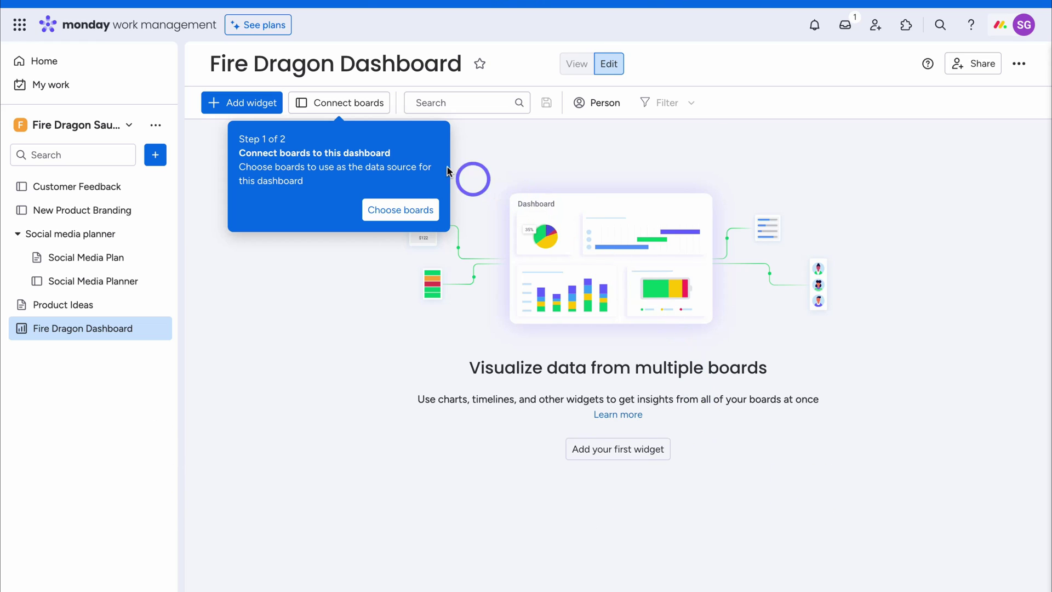
Connect the Customer Feedback board as the Fire Dragon Dashboard's data source
left_click(350, 104)
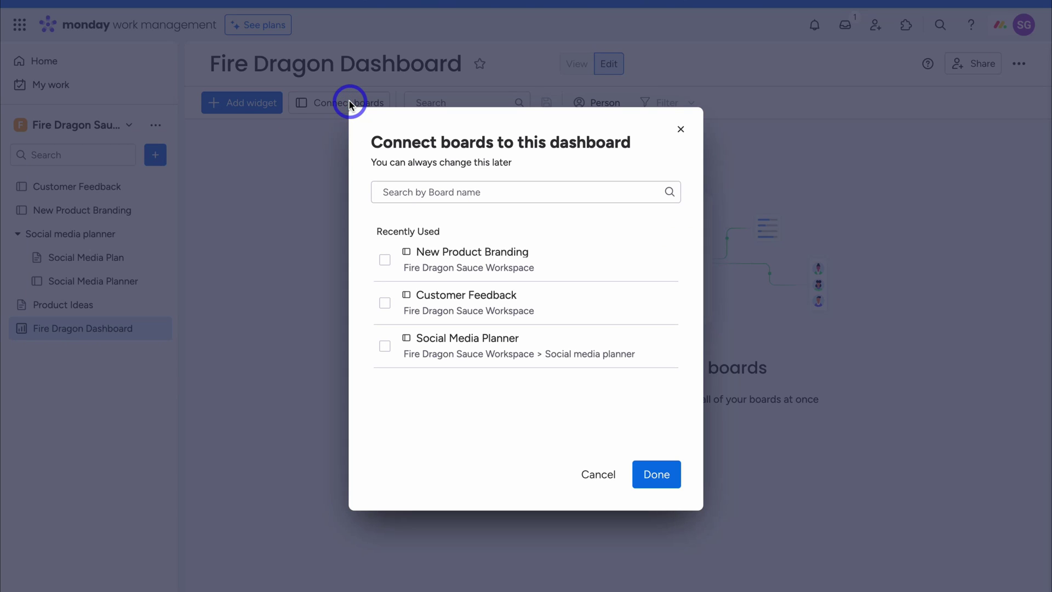
left_click(384, 302)
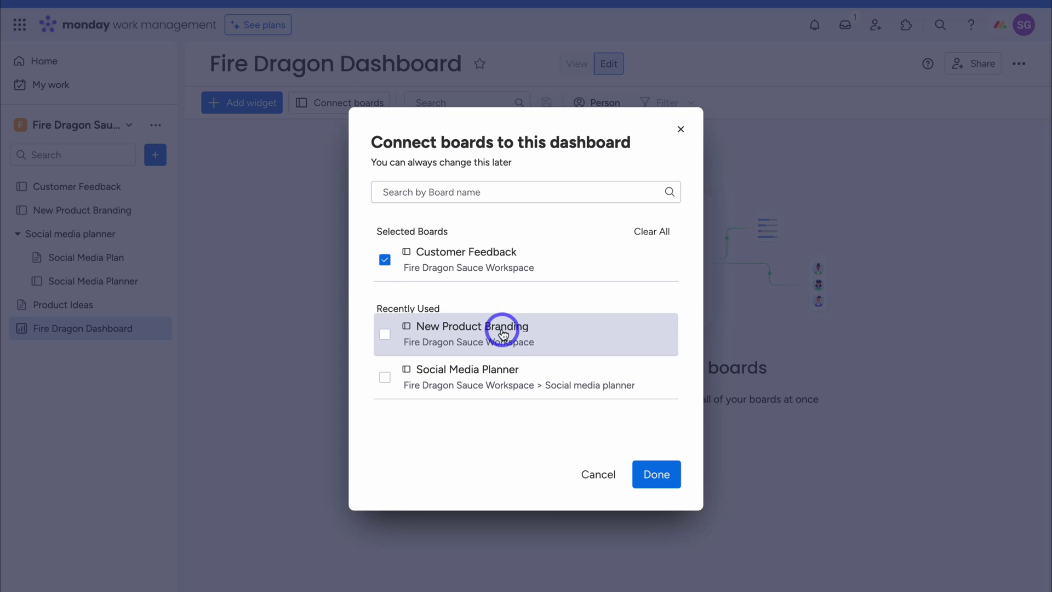
left_click(655, 474)
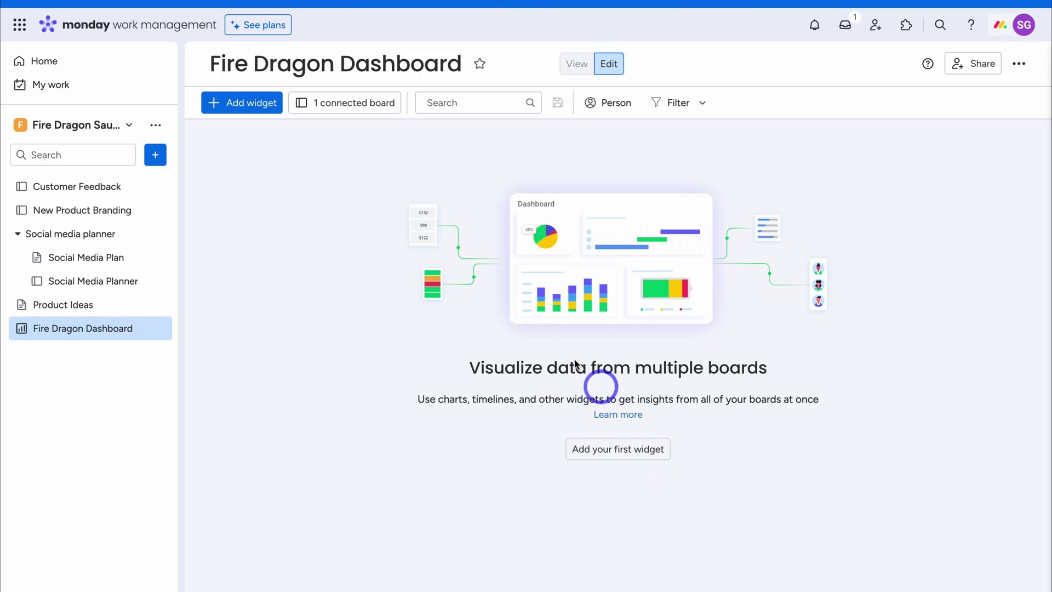
Add a Chart widget counting Working on it, Done and Stuck items, and start renaming its title
left_click(236, 106)
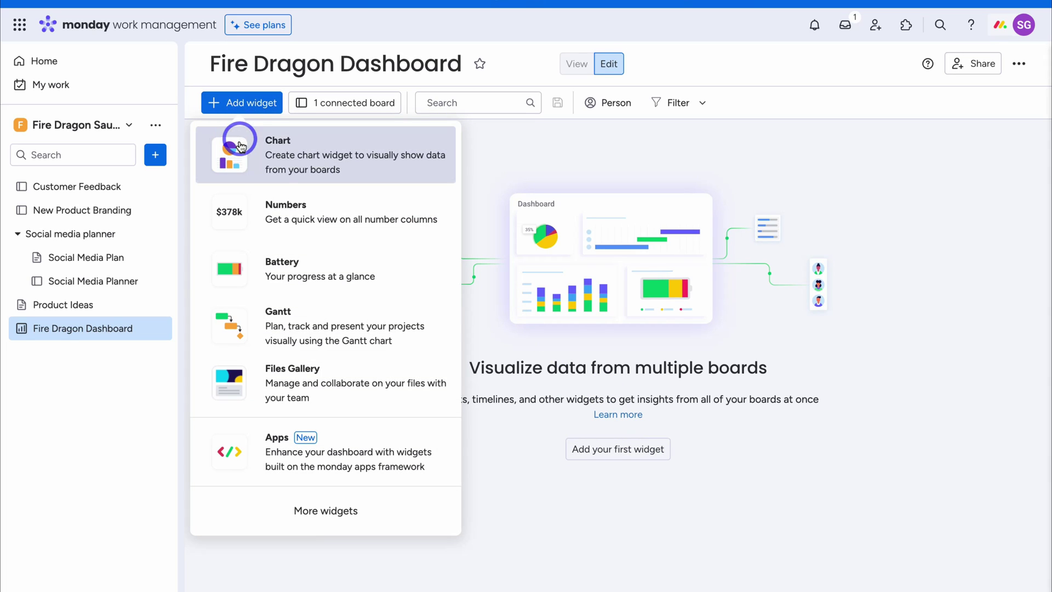
left_click(384, 171)
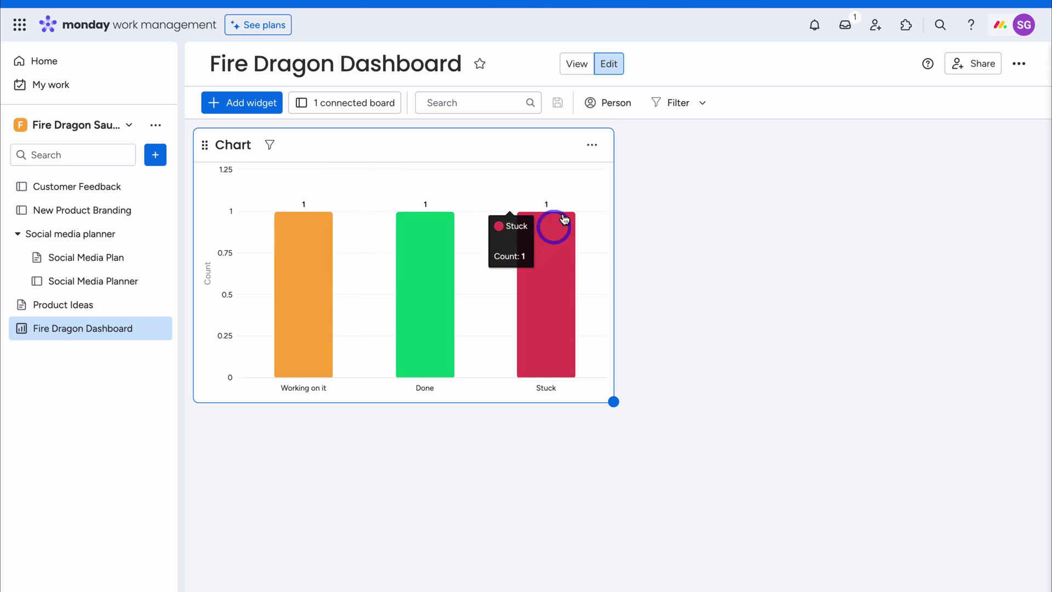
left_click(589, 155)
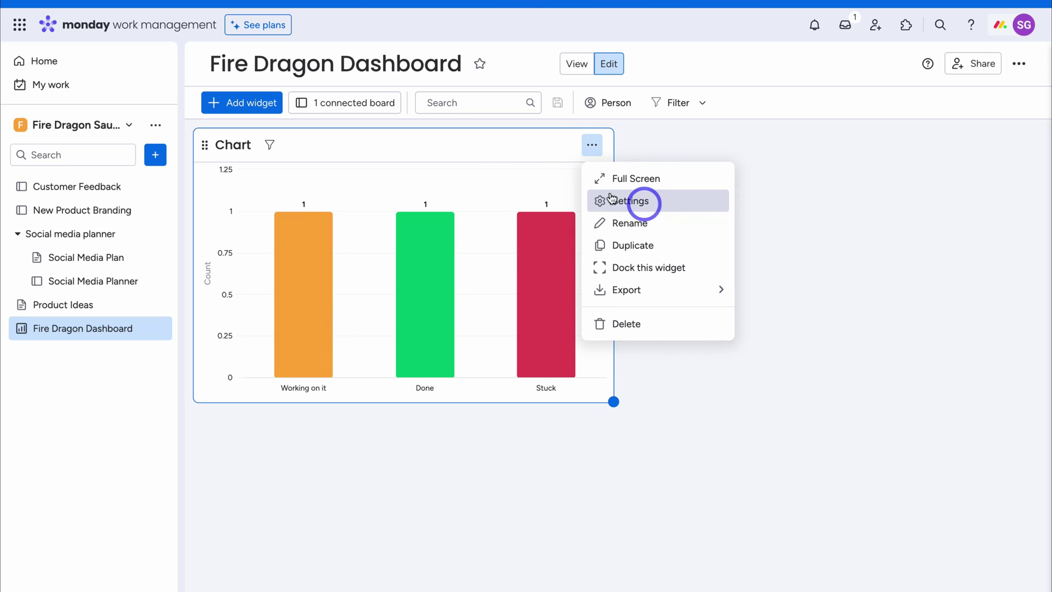
left_click(226, 145)
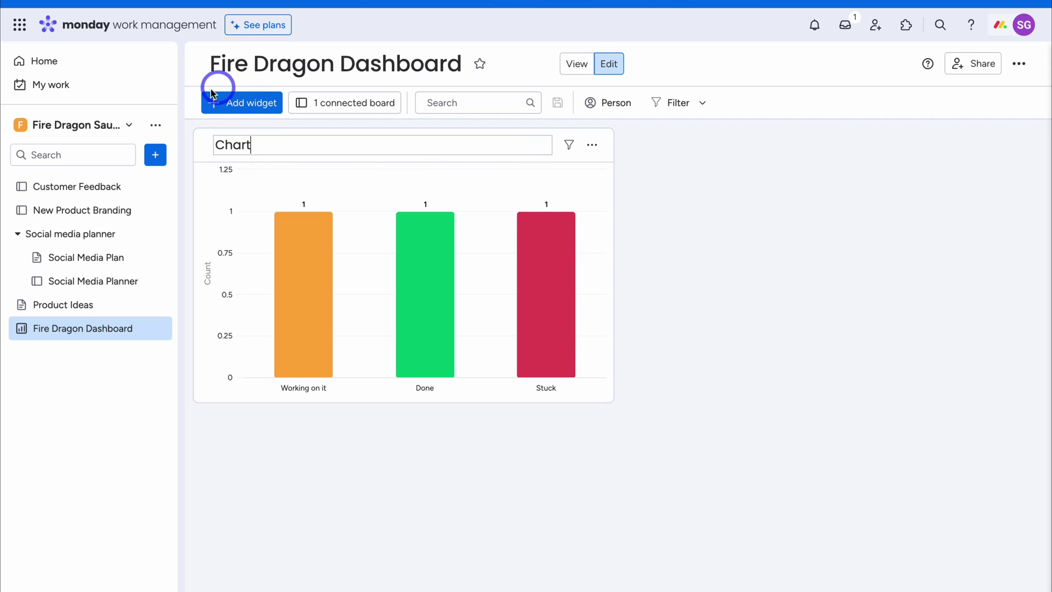
left_click(245, 103)
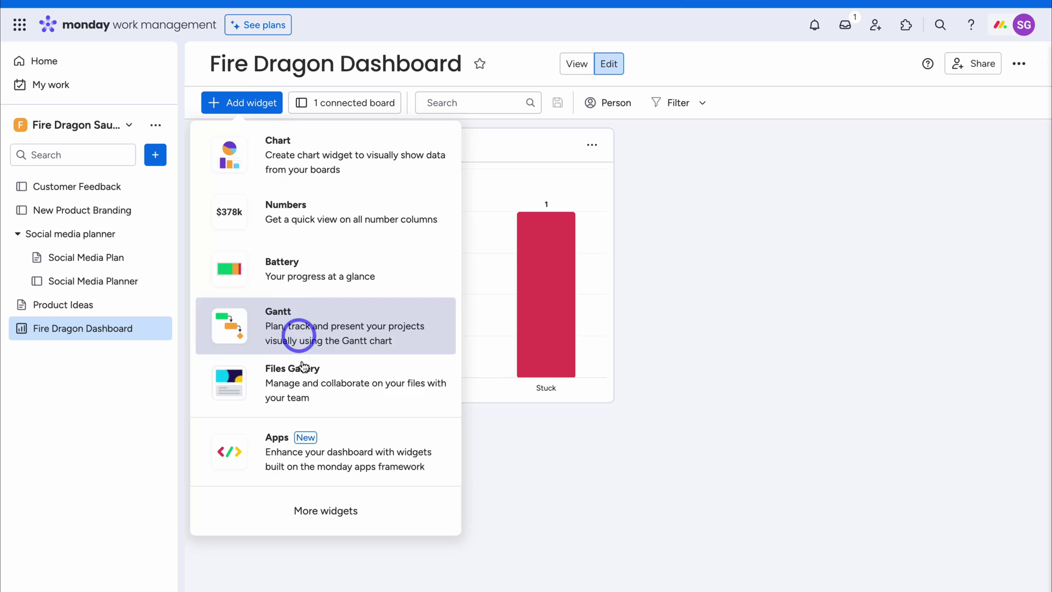
Add a Table widget of Customer Feedback items from Widgets Center, then view My Work
left_click(376, 510)
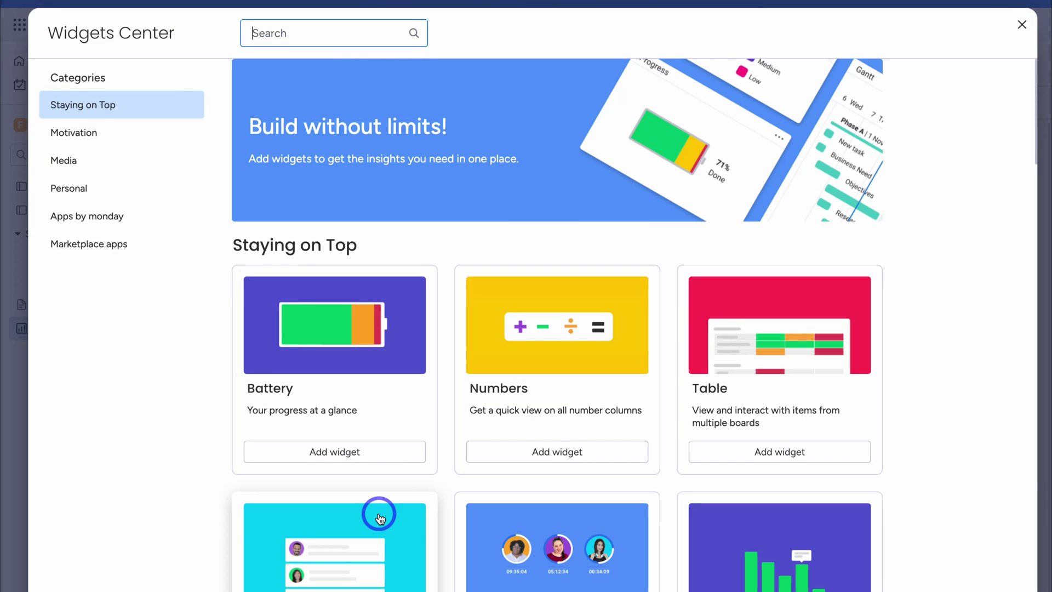
scroll(379, 516, "down", 9)
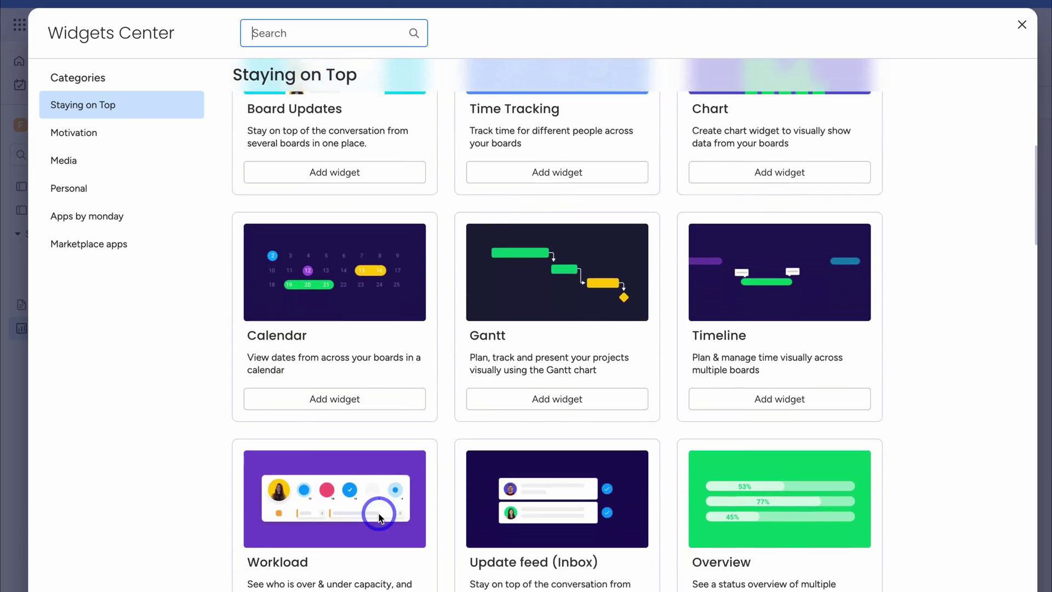
scroll(378, 514, "down", 1)
scroll(378, 512, "up", 8)
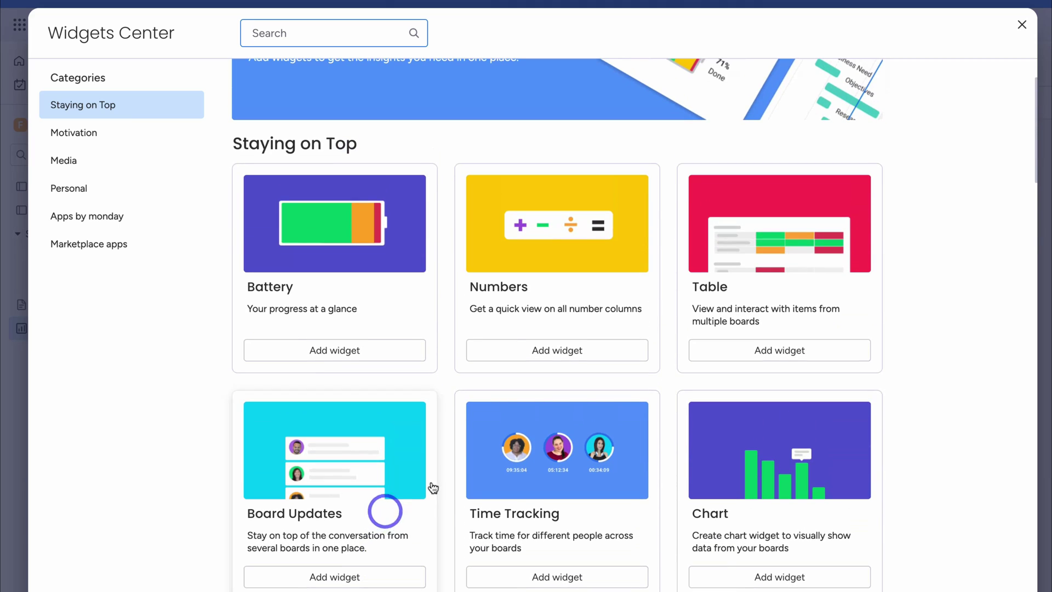
left_click(747, 347)
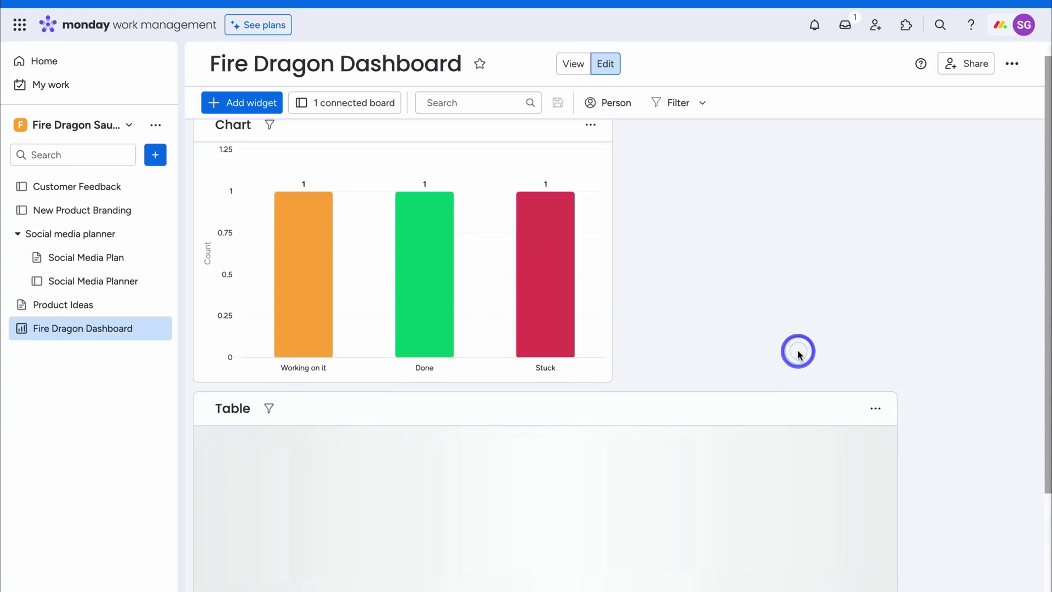
scroll(744, 356, "down", 5)
scroll(744, 356, "up", 5)
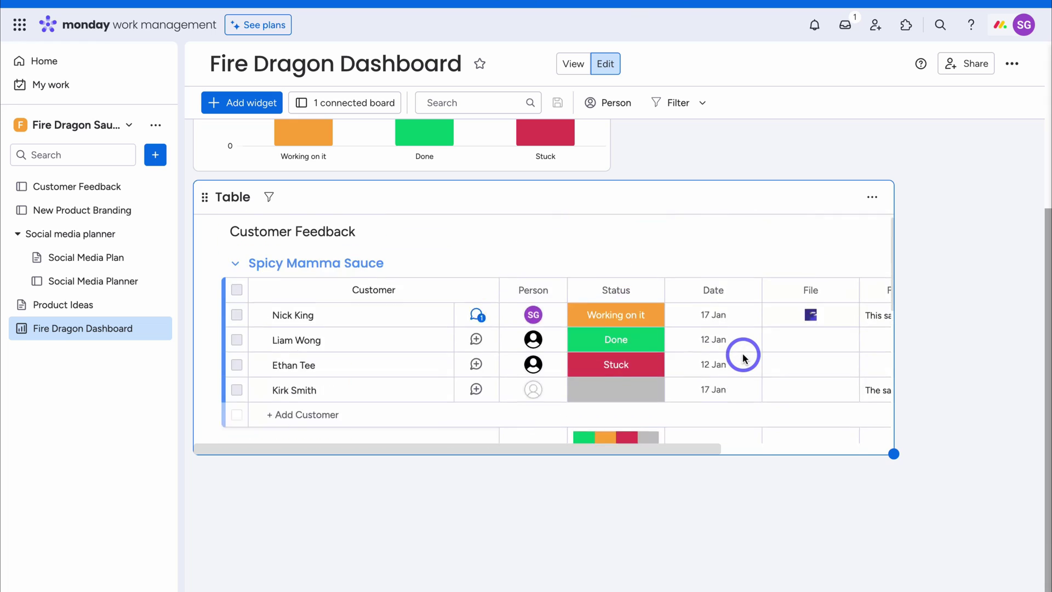
scroll(743, 356, "up", 4)
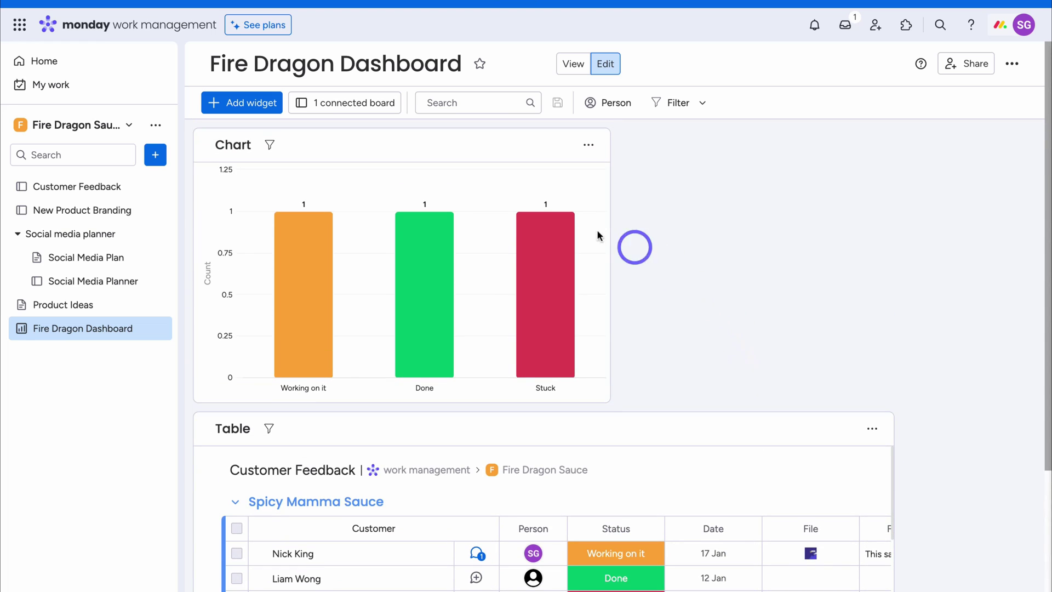
left_click(94, 91)
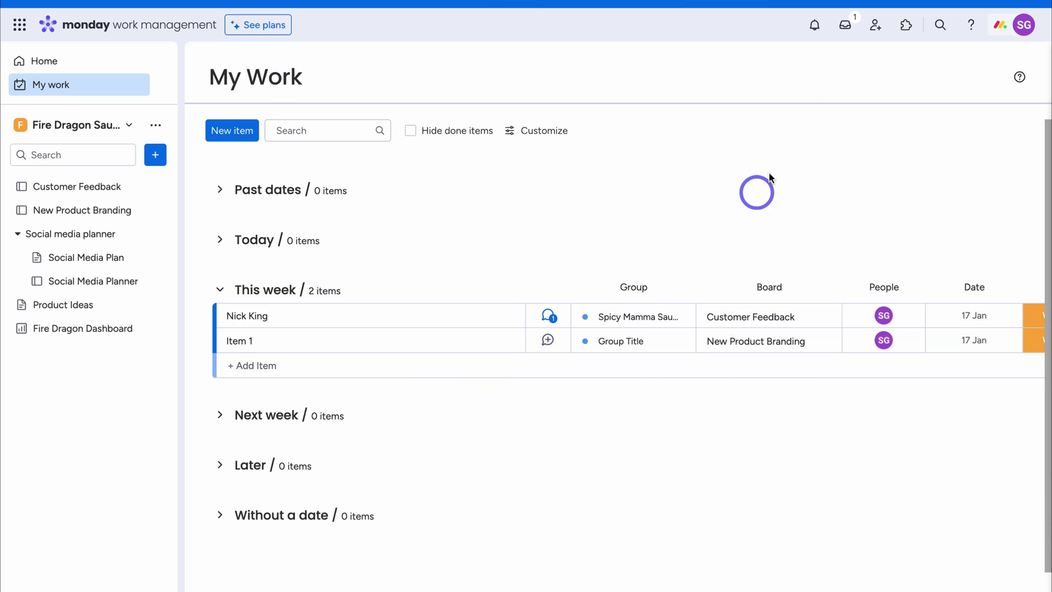
left_click(815, 34)
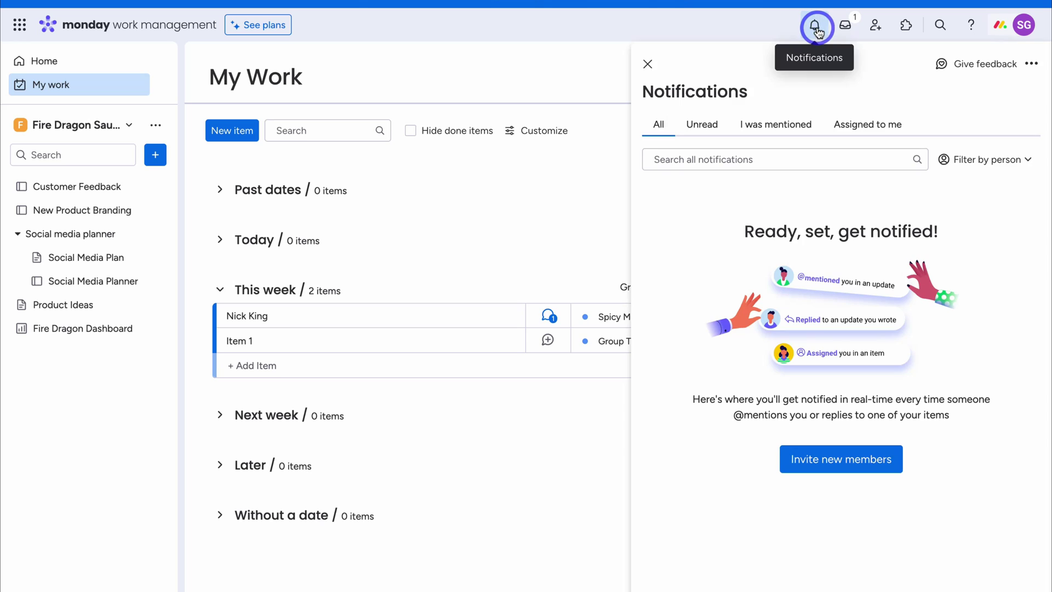
left_click(701, 125)
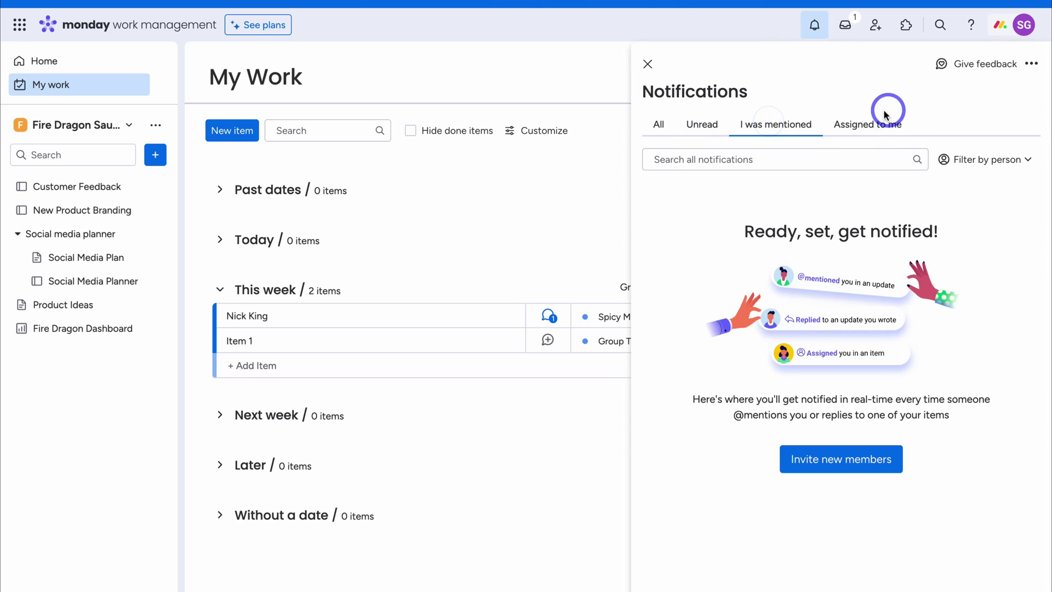
left_click(845, 26)
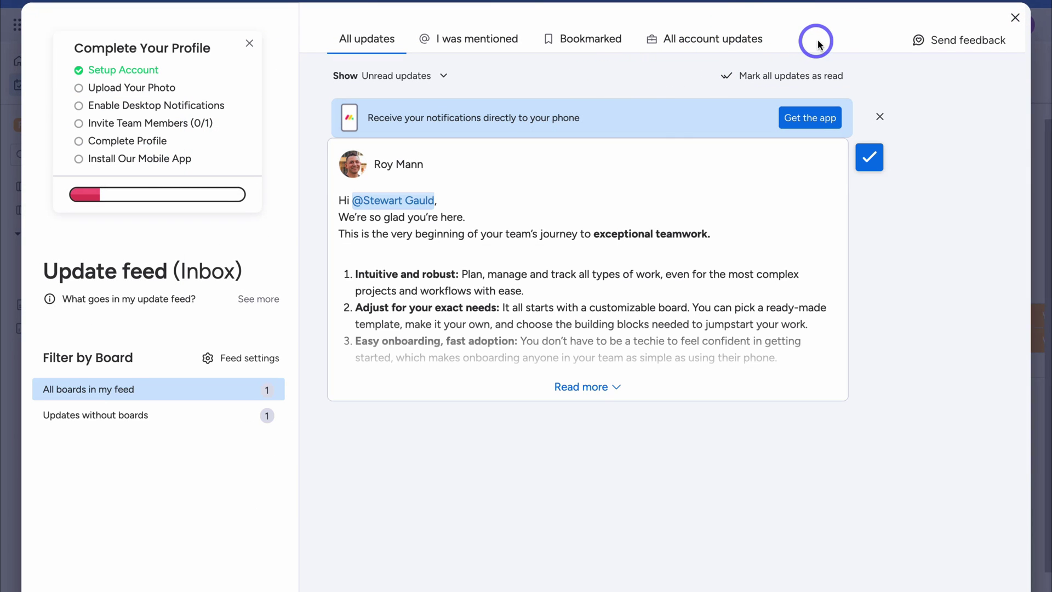
left_click(1016, 17)
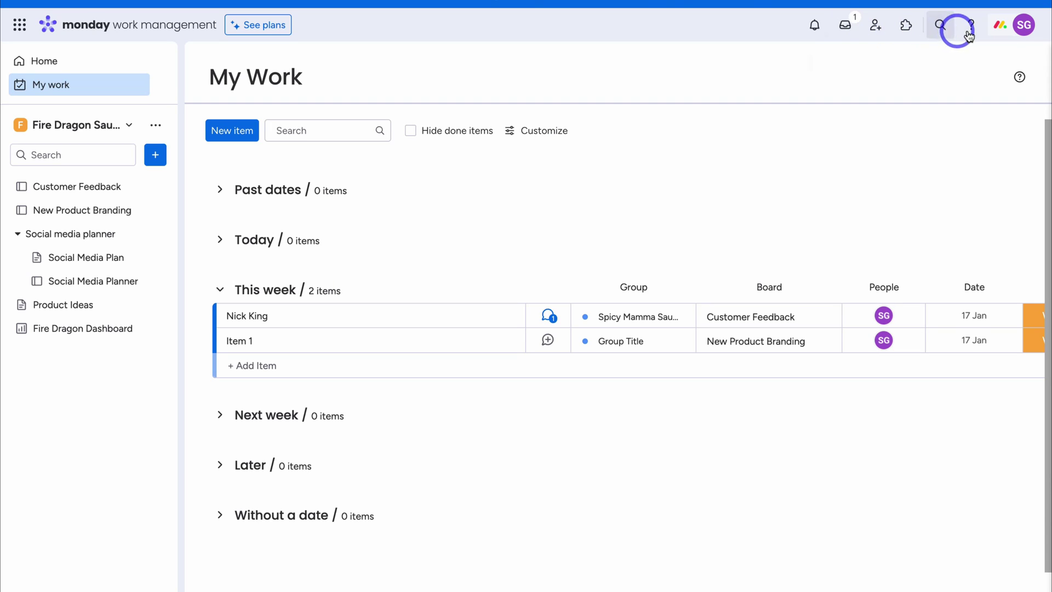
left_click(1024, 27)
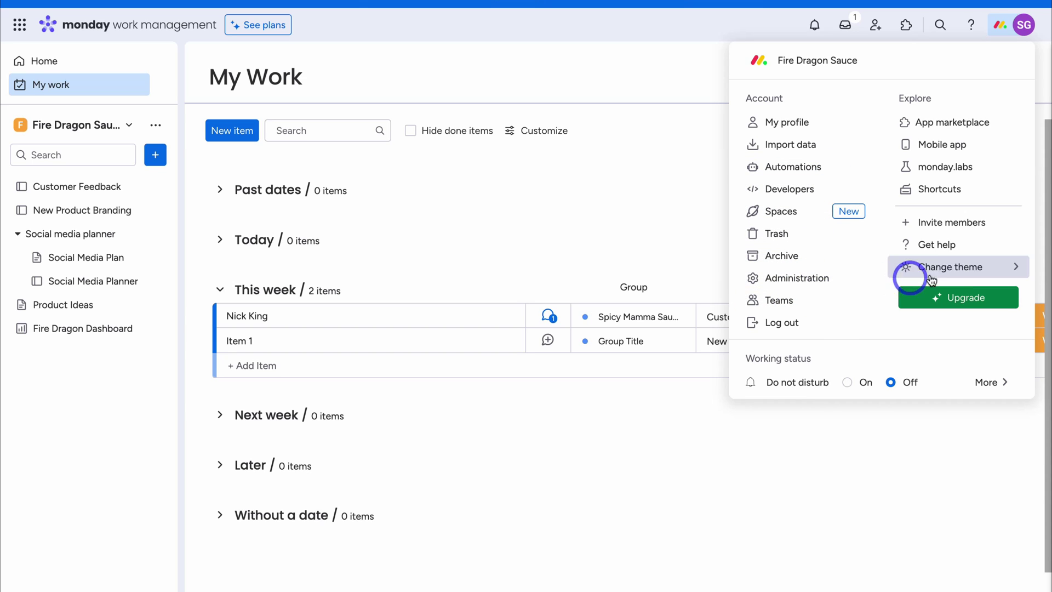
left_click(702, 184)
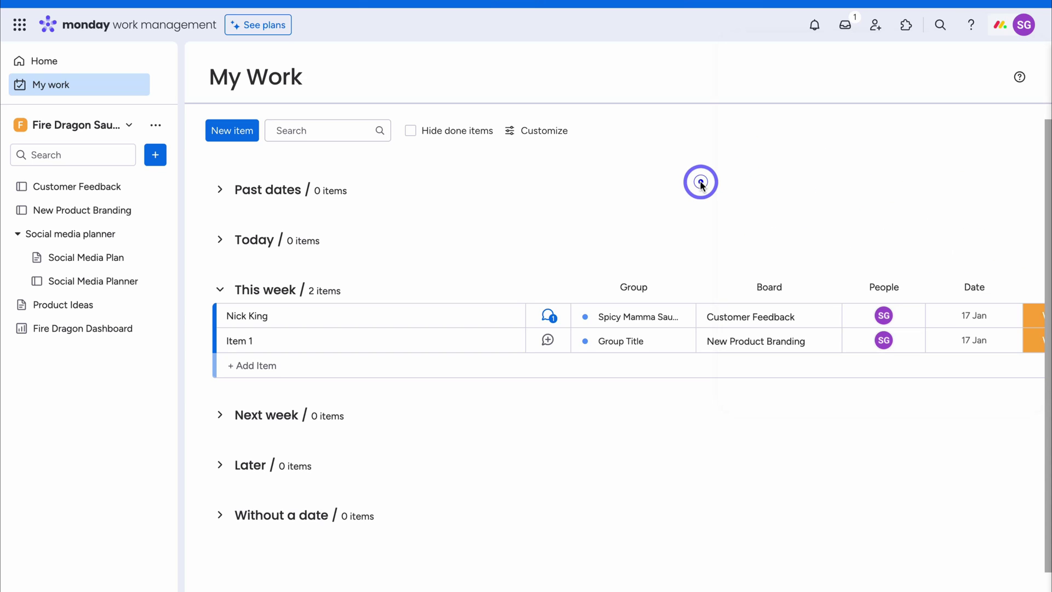